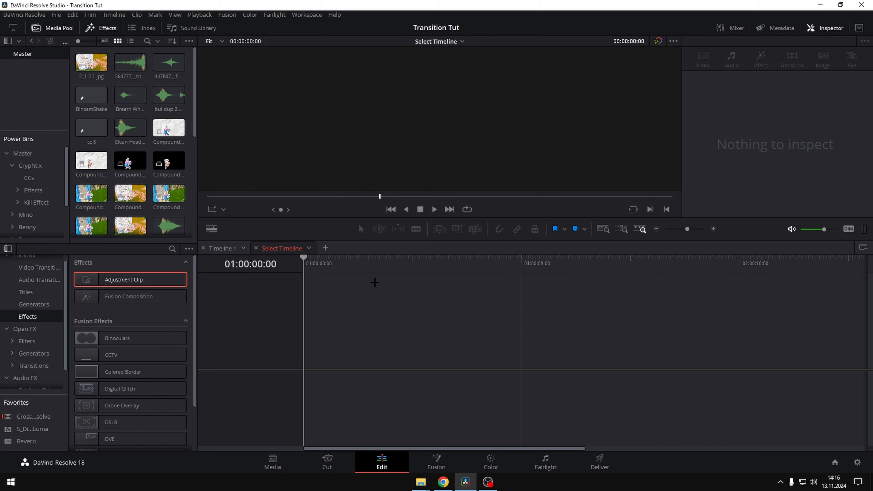
- Place the YNW Melly "Murder On My Mind" MP3 from the media pool on the empty timeline's audio track
scroll(166, 181, down, 5)
scroll(169, 191, down, 2)
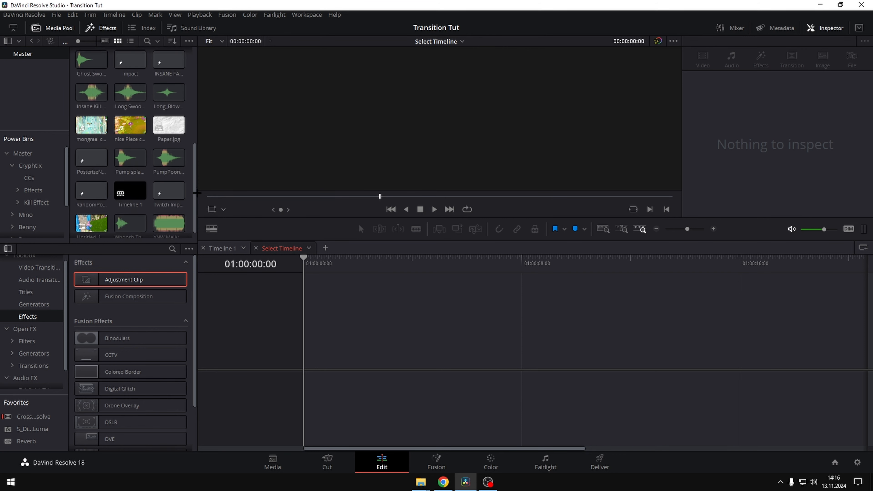
scroll(197, 193, down, 1)
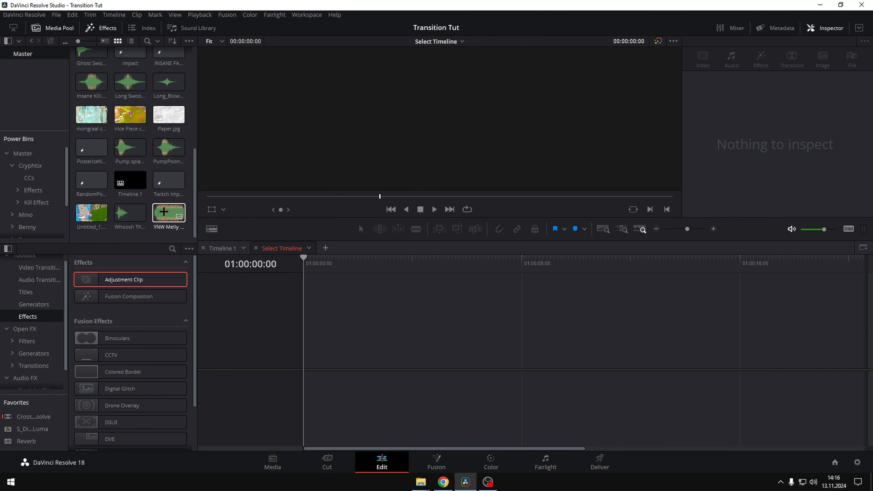
drag(163, 206, 322, 395)
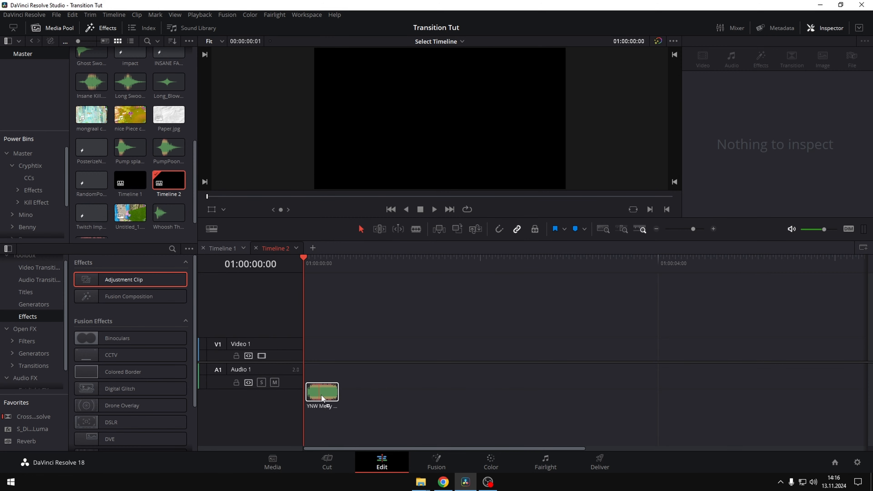
drag(692, 230, 680, 228)
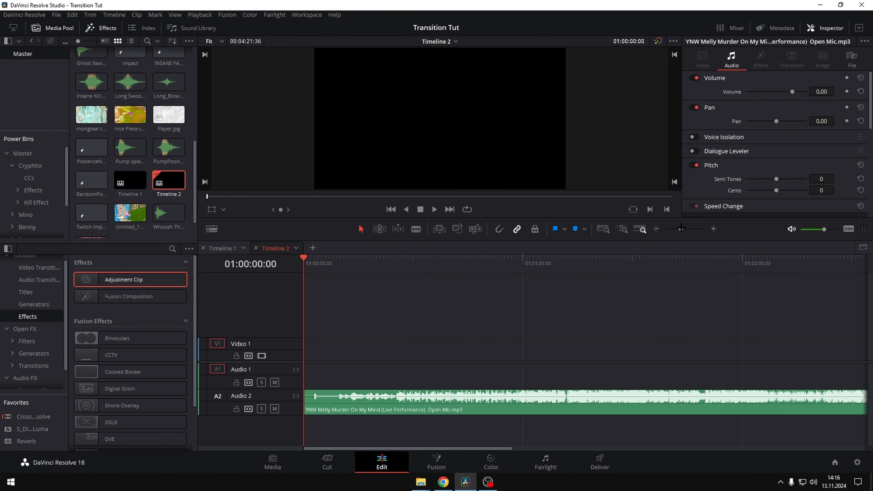
- Play the song from around 01:01:04 to find the section to use, and lower the monitoring volume
click(447, 260)
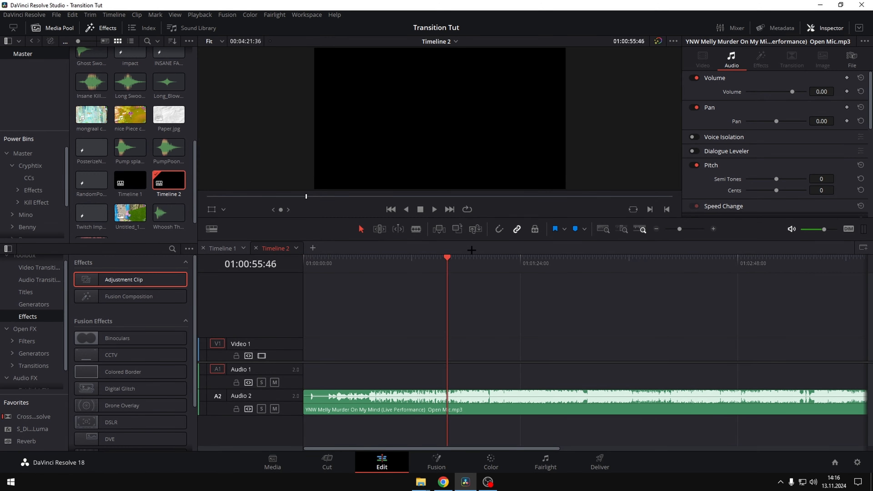
drag(447, 262, 455, 261)
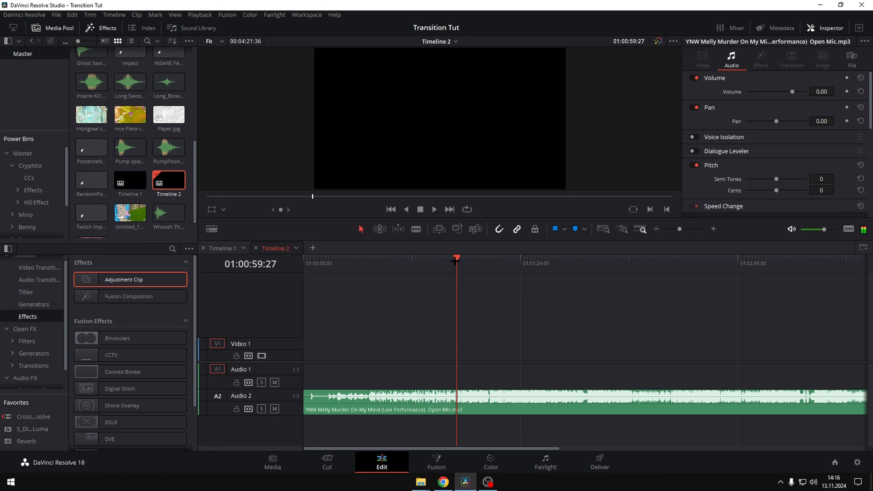
click(469, 259)
key(space)
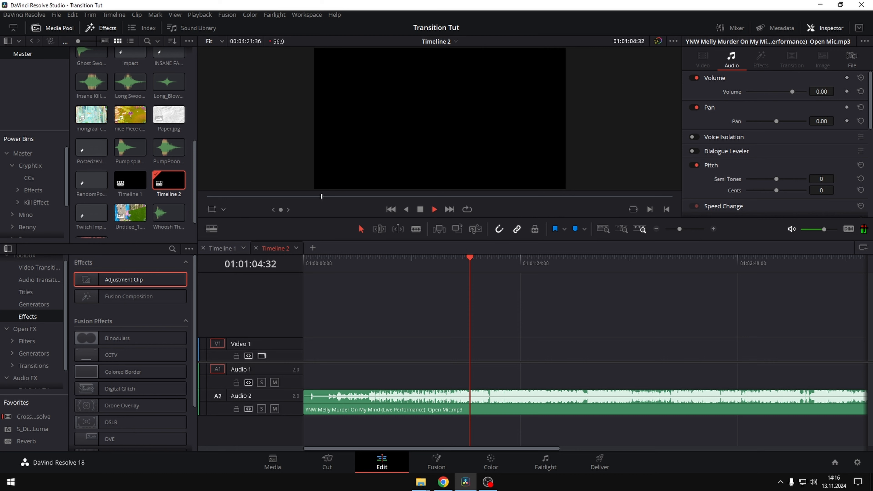
drag(824, 230, 818, 230)
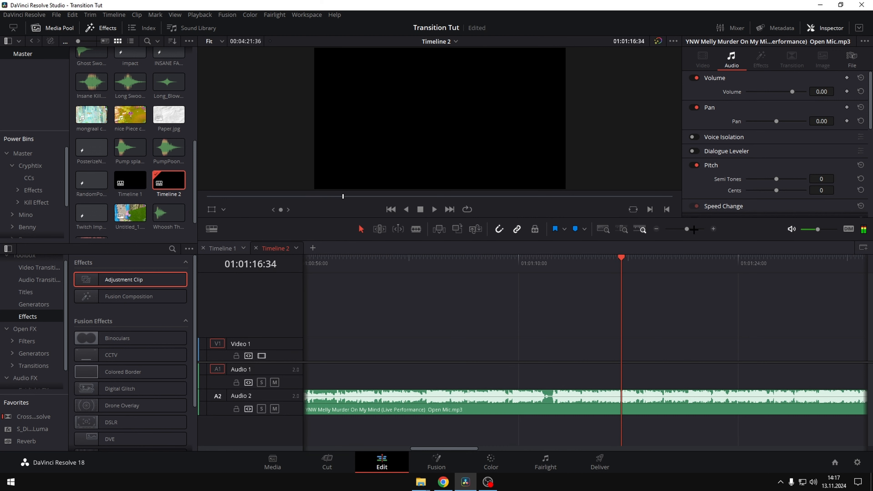
- Add a marker to the song at the beat at 01:01:16:41
drag(694, 230, 695, 229)
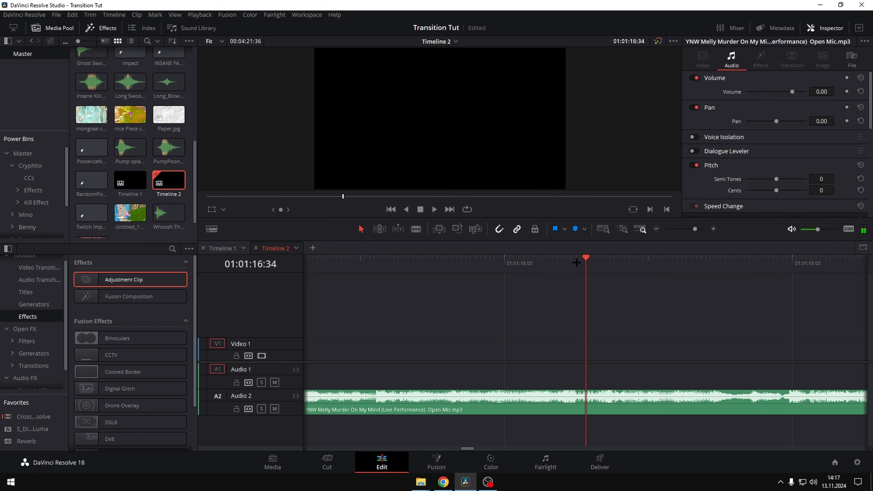
drag(586, 262, 603, 261)
key(m)
- Cut away the song's opening and move the remainder to the timeline start with a short lead-in before the marker
click(690, 231)
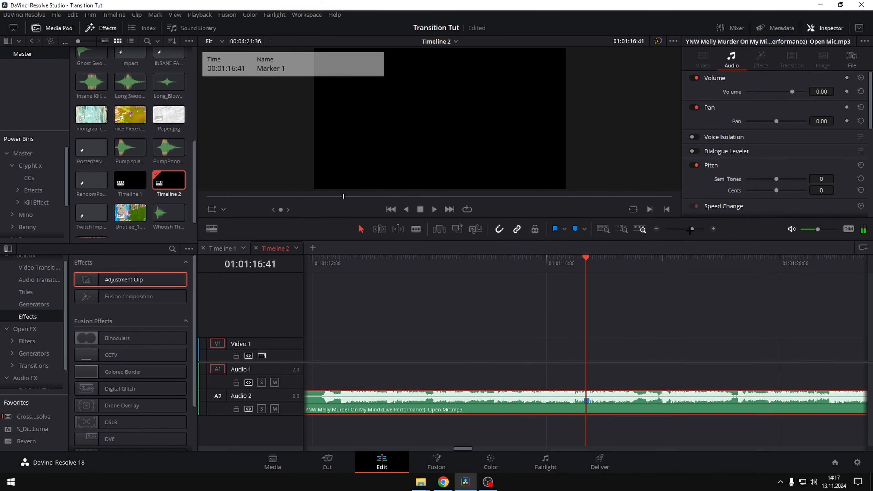
key(ctrl+b)
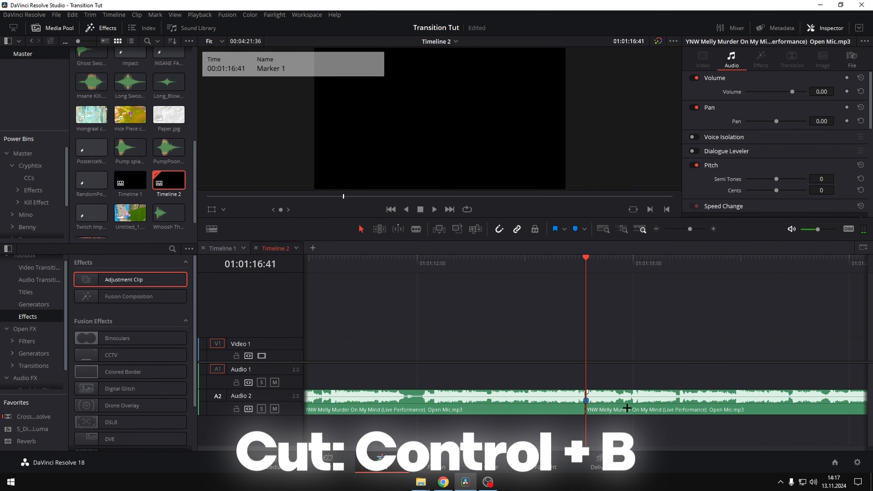
key(Delete)
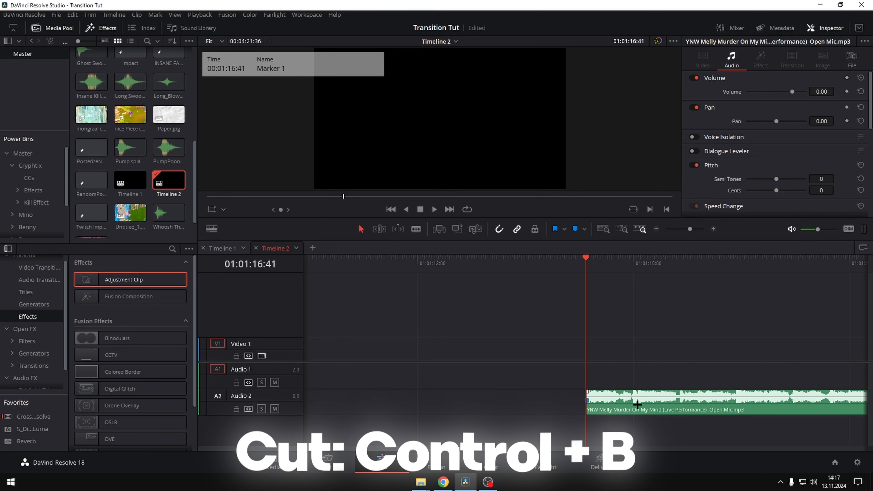
mouse_move(637, 405)
mouse_down()
mouse_move(339, 405)
mouse_move(389, 417)
mouse_move(303, 411)
mouse_up()
mouse_move(373, 271)
mouse_down()
mouse_move(454, 270)
mouse_move(436, 269)
mouse_up()
drag(690, 229, 687, 230)
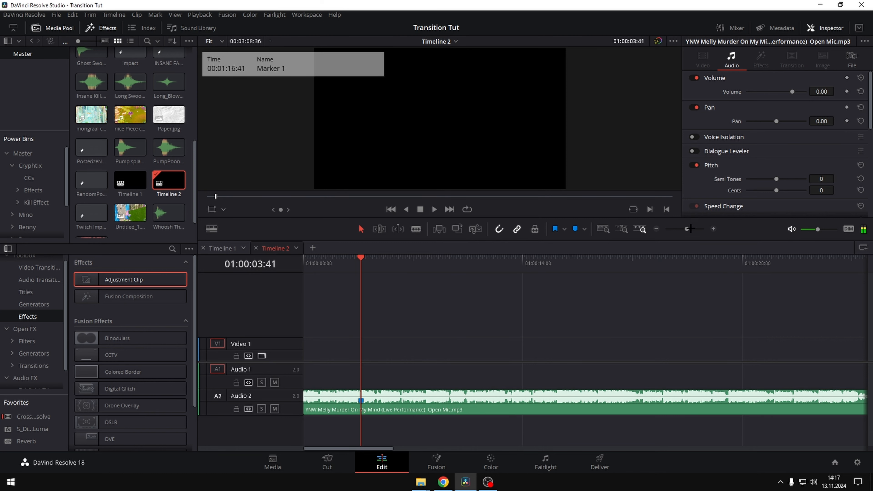
- Add the mongraal classsic.mp4 and nice Piece ctrl.mp4 clips one after the other on Video 1
scroll(91, 145, up, 1)
drag(91, 141, 340, 345)
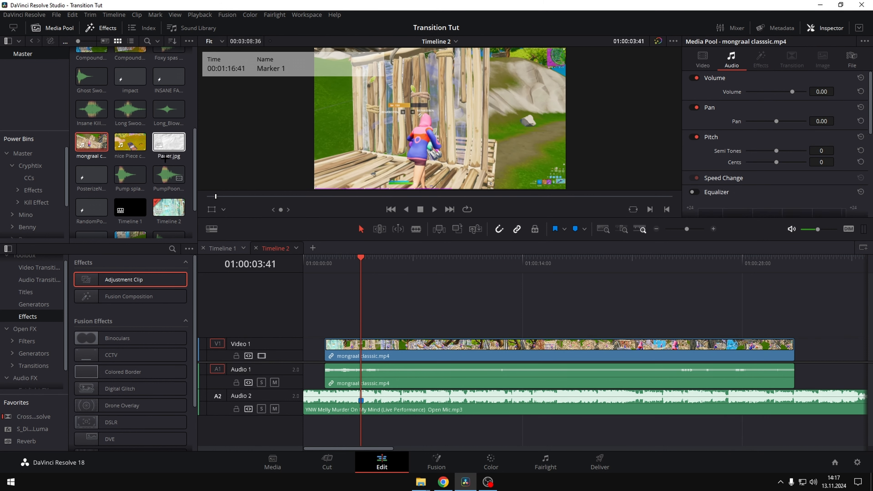
drag(132, 145, 812, 345)
drag(687, 229, 682, 230)
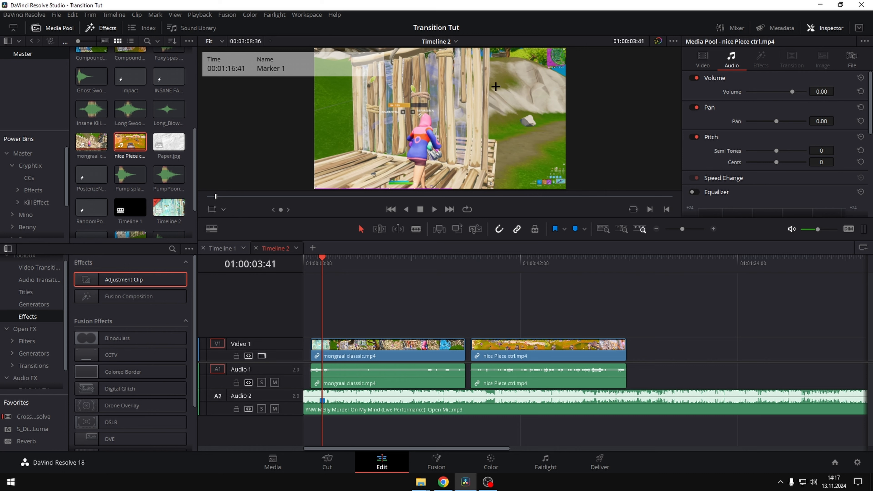
- Scrub the mongraal clip around 01:00:25 to find the moment of the shot
drag(687, 227, 685, 228)
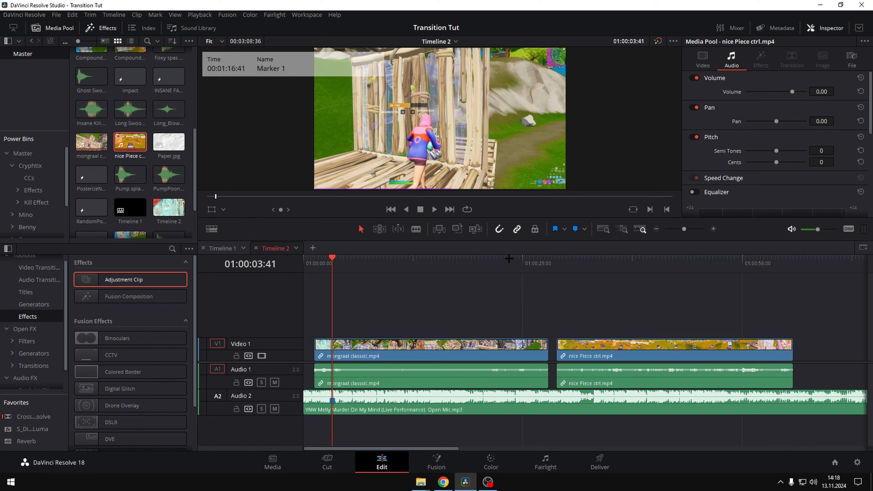
click(505, 258)
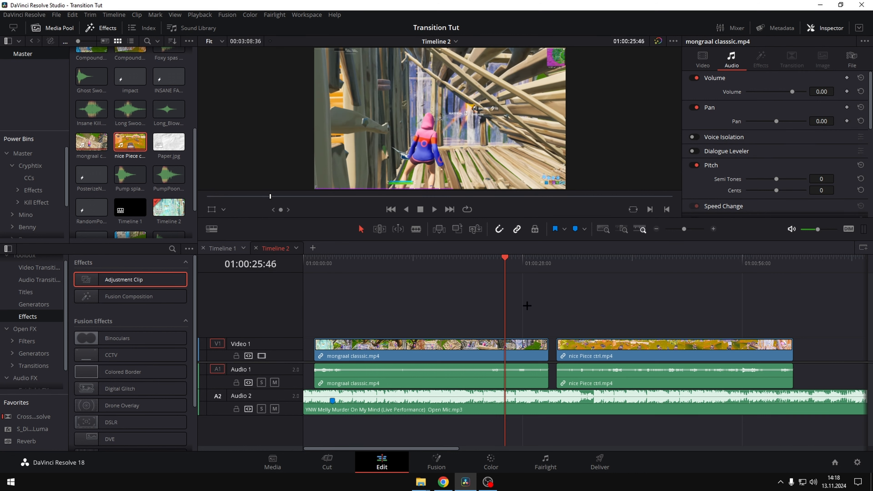
click(500, 264)
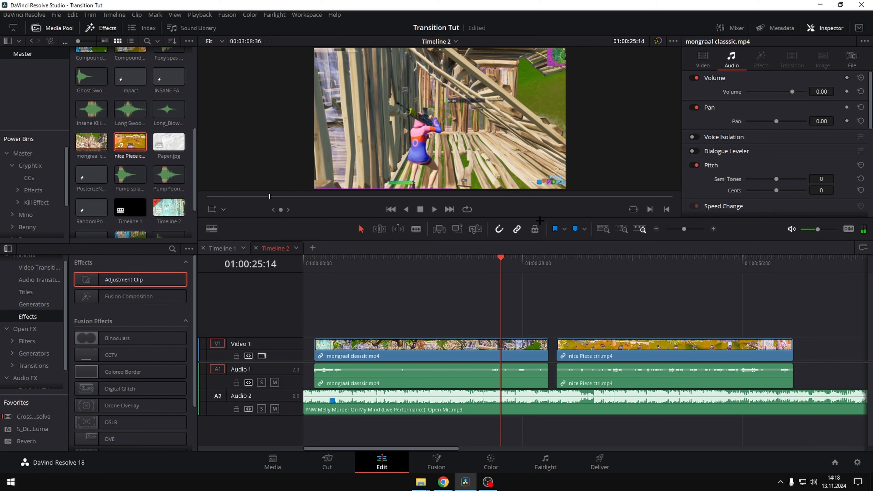
drag(501, 258, 506, 258)
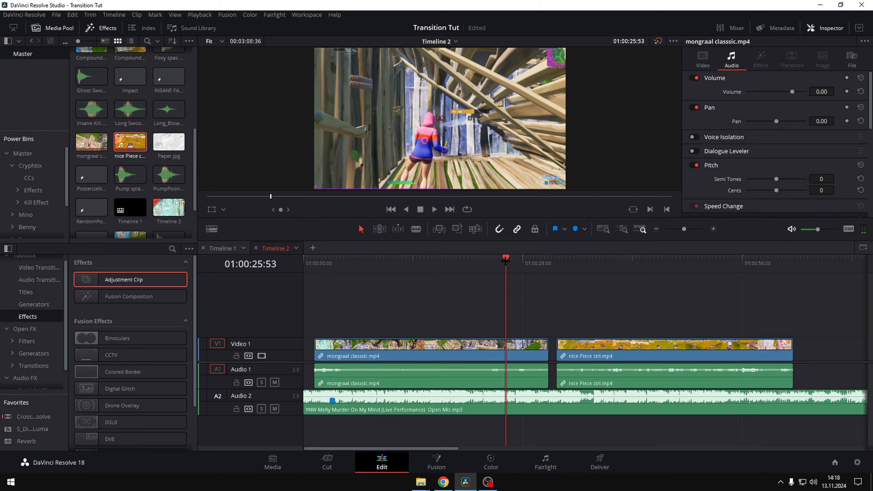
- Unlink the audio of both gameplay clips from their video and delete it
right_click(512, 378)
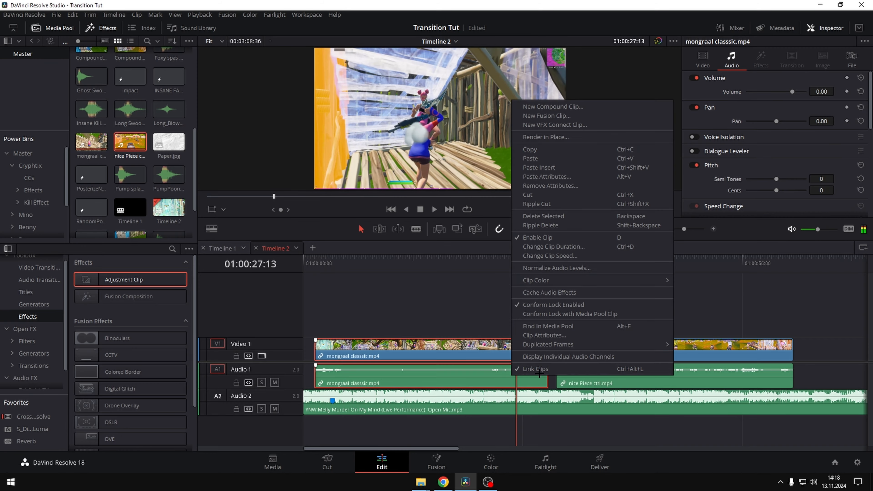
click(520, 370)
click(520, 375)
key(Delete)
right_click(592, 378)
click(600, 371)
click(600, 375)
key(Delete)
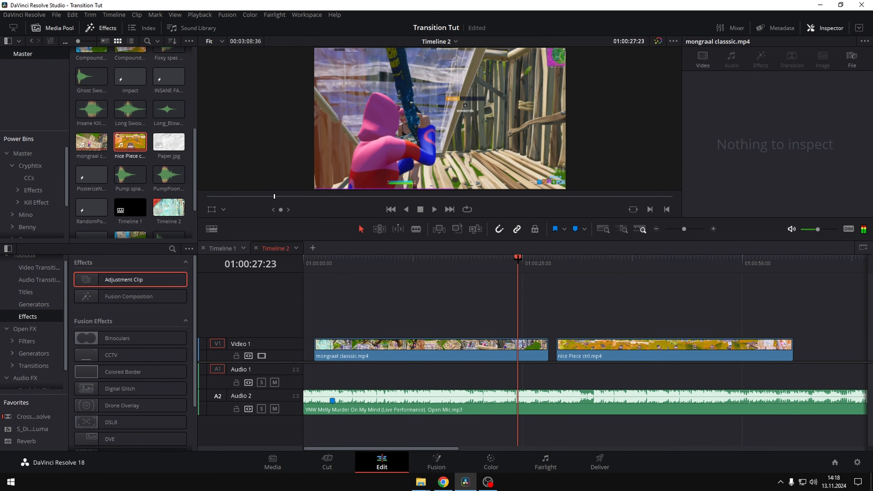
- Mark the shot in the mongraal clip, trim its start and move it close to the timeline start
click(505, 350)
key(m)
drag(315, 350, 478, 350)
drag(499, 354, 338, 354)
- Shift the song later and extend its start, and cut off the part of the mongraal clip that precedes it
drag(344, 408, 399, 408)
drag(359, 407, 327, 407)
click(344, 262)
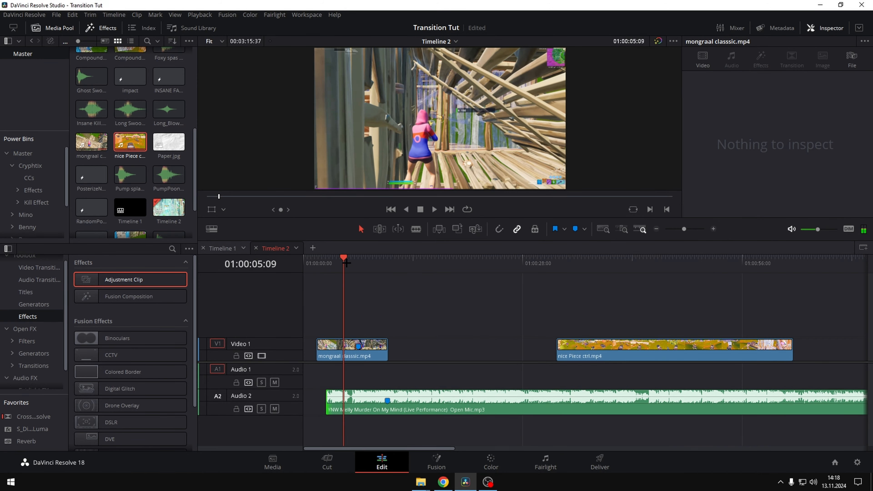
drag(347, 263, 328, 261)
key(ctrl+b)
click(322, 351)
key(BackSpace)
- Align the mongraal clip's marker with the song's marker and trim the song's start to the clip's start
key(n)
drag(380, 352, 409, 352)
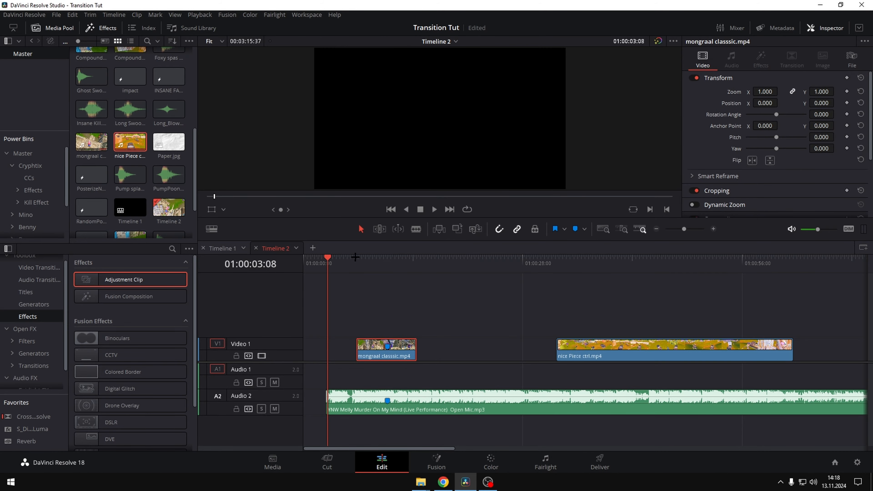
click(356, 257)
drag(327, 406, 357, 406)
- Move the mongraal clip and the song together to the timeline start and play them from the beginning
drag(468, 335, 388, 404)
drag(382, 355, 329, 355)
click(316, 375)
key(Home)
key(space)
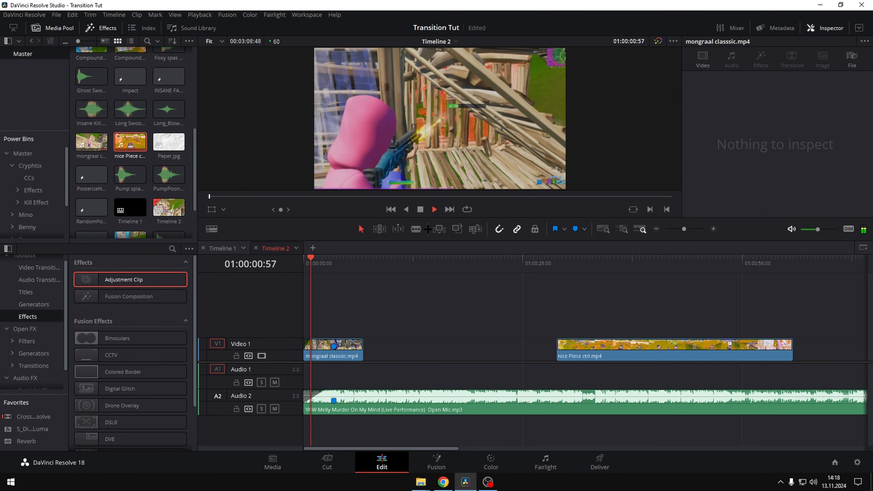
- Split the mongraal clip just after its marker at 01:00:04:30 and delete the remainder
drag(688, 228, 692, 228)
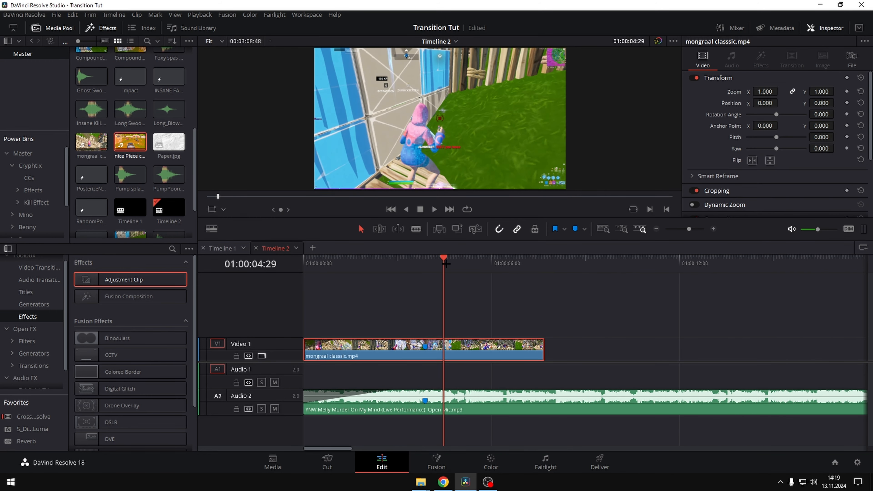
mouse_move(445, 263)
mouse_down()
mouse_move(423, 269)
mouse_move(448, 263)
mouse_move(427, 262)
mouse_up()
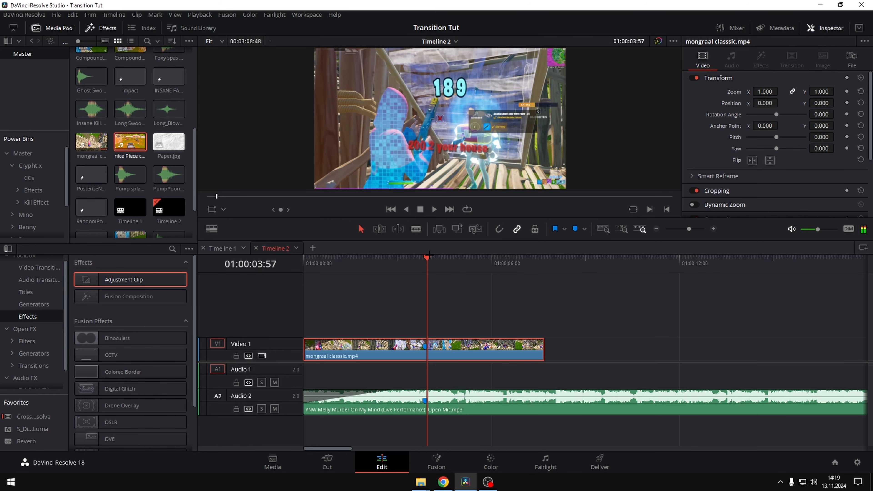
drag(427, 260, 445, 265)
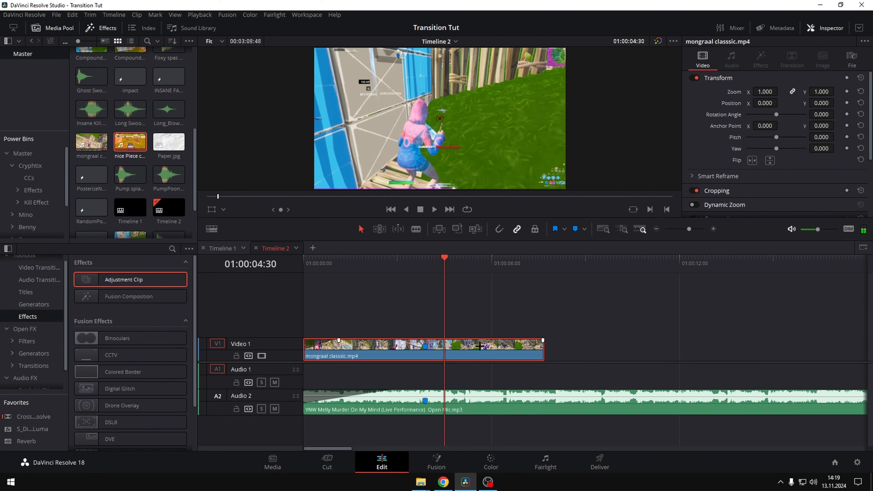
key(ctrl+b)
key(Delete)
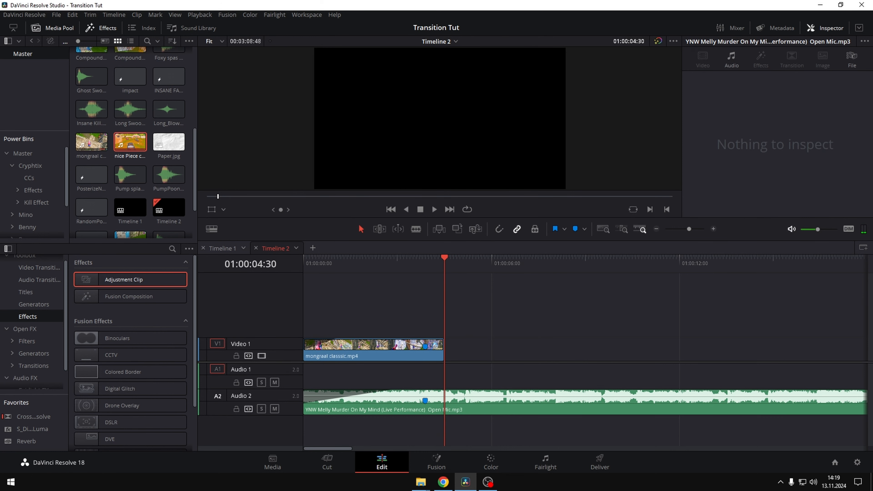
- Mark the key moment in the nice Piece ctrl clip and trim the clip to a short section placed after the mongraal clip
drag(693, 231, 688, 232)
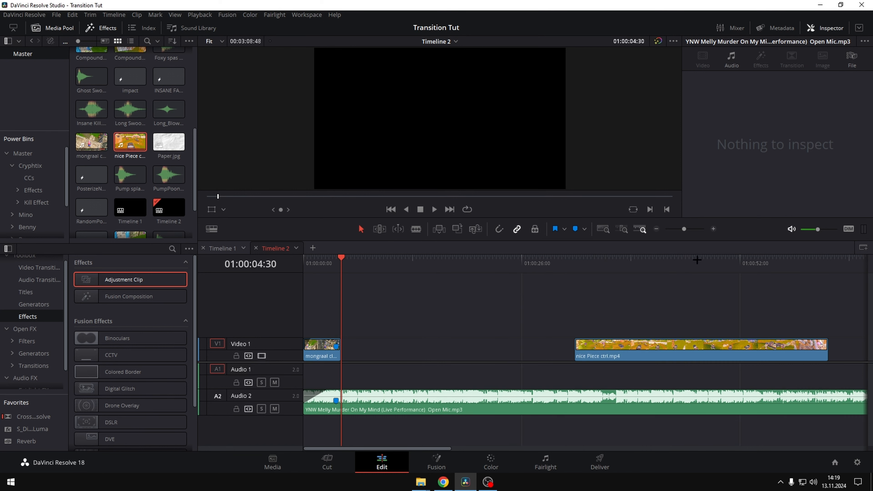
click(768, 264)
drag(706, 358, 506, 357)
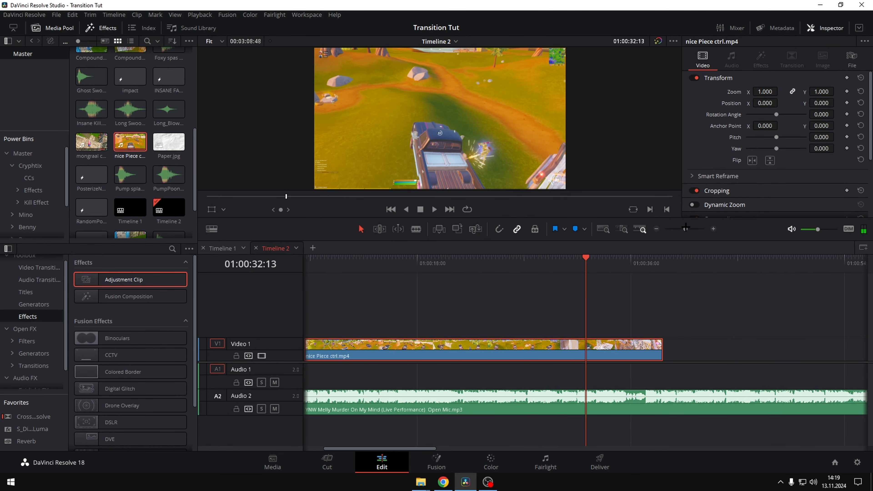
drag(584, 255, 616, 256)
drag(376, 356, 419, 357)
- Toggle the retime controls on the mongraal clip with the playhead placed before its marker
drag(330, 262, 338, 263)
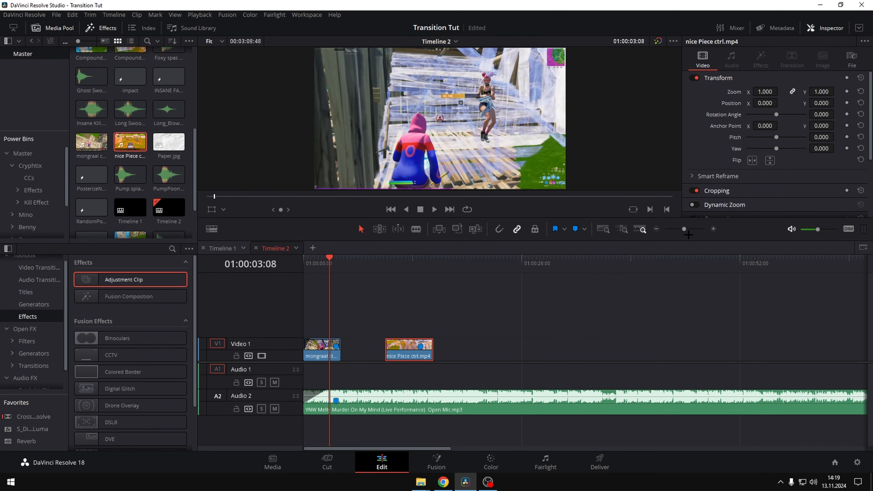
drag(685, 230, 689, 230)
click(362, 355)
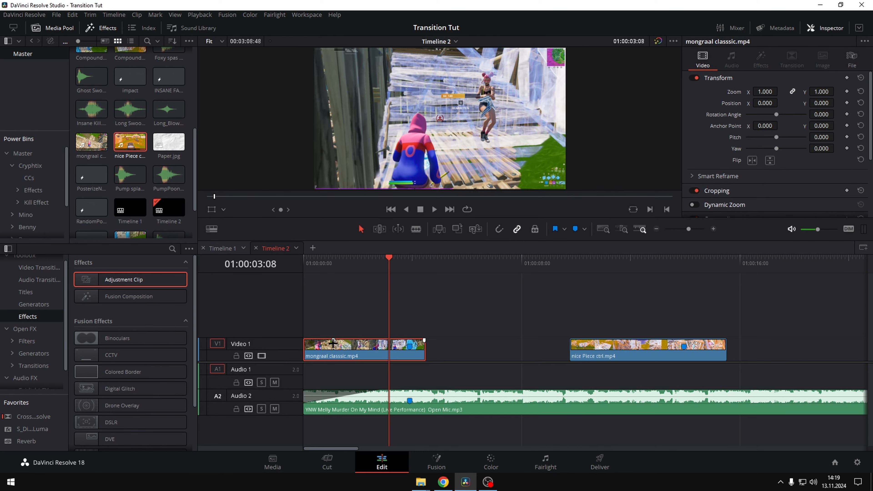
key(ctrl+r)
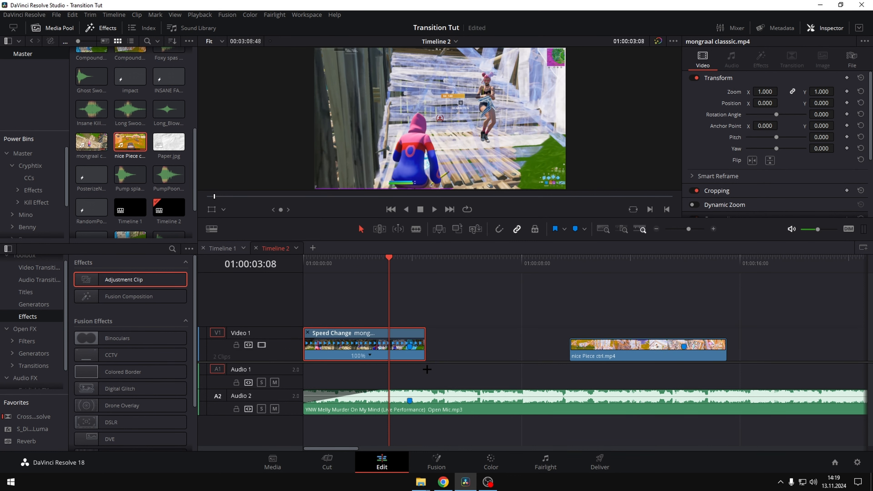
key(ctrl+r)
- Open the mongraal clip in Fusion and insert a Time Stretcher node between its media input and output
click(437, 461)
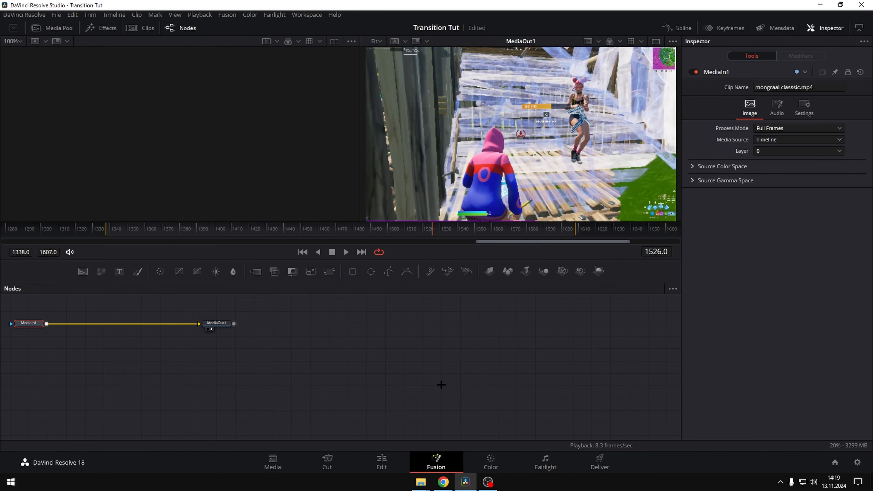
key(shift+space)
text(tst)
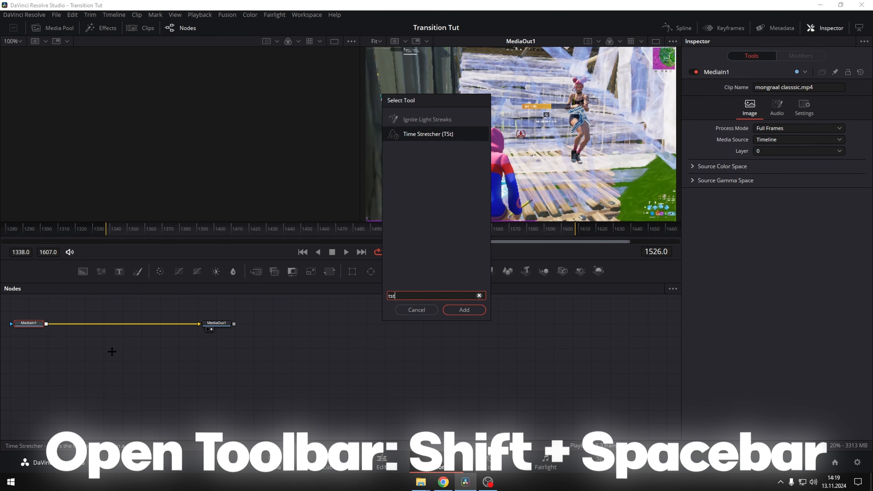
key(Return)
drag(69, 324, 77, 326)
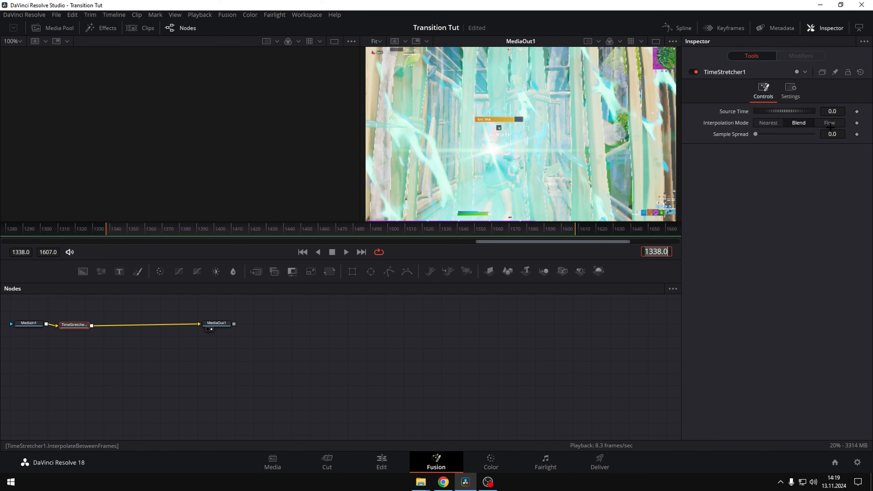
- Keyframe the Time Stretcher's Source Time at the clip's first frame, 1338, and set it to 1608 at frame 1608
click(839, 111)
click(857, 111)
click(576, 233)
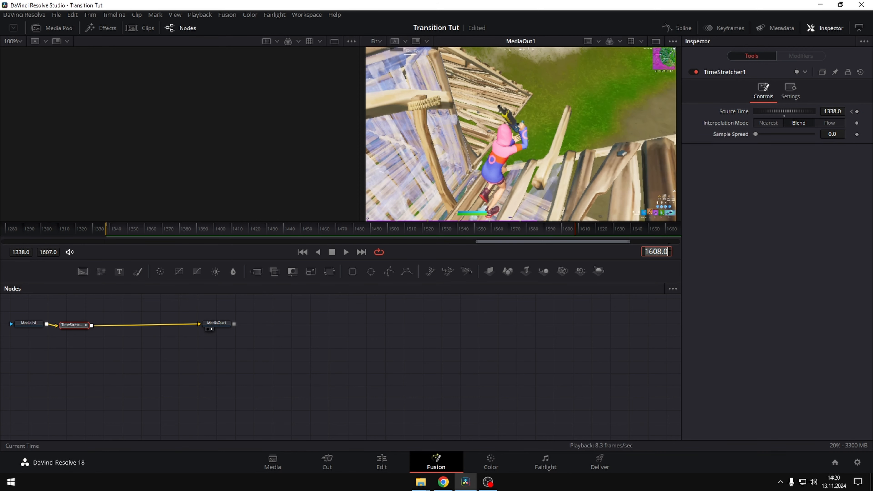
double_click(833, 112)
text(1608.0)
key(Return)
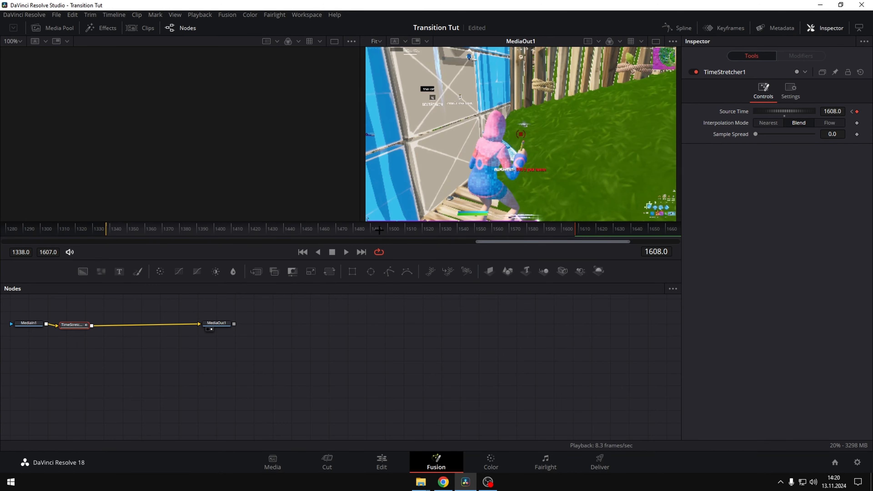
- Add Source Time keyframes at frames 1543 and 1569 and display the whole curve in the Spline editor
click(385, 229)
drag(385, 228, 508, 228)
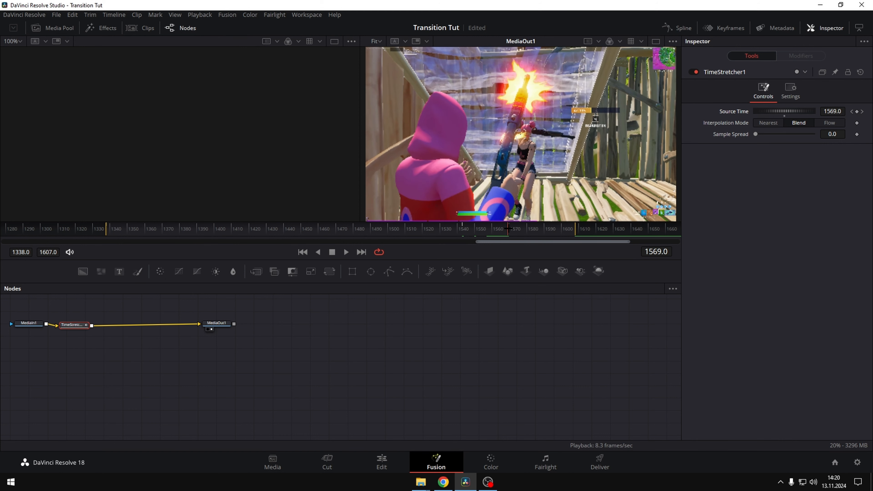
click(695, 28)
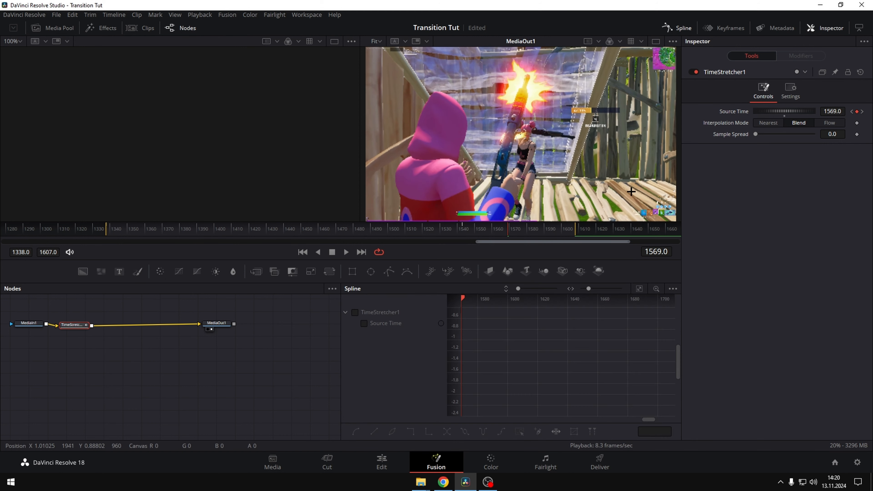
click(639, 289)
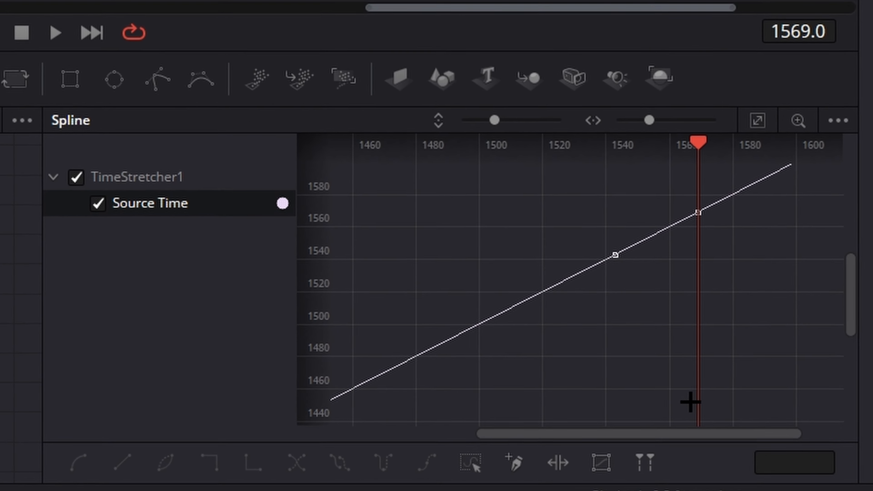
- Bend the Source Time curve to slow down between the 1543 and 1569 keyframes and rise steeply through the 1569 keyframe
drag(696, 434, 741, 434)
mouse_move(866, 298)
mouse_down()
mouse_move(870, 265)
mouse_move(865, 288)
mouse_up()
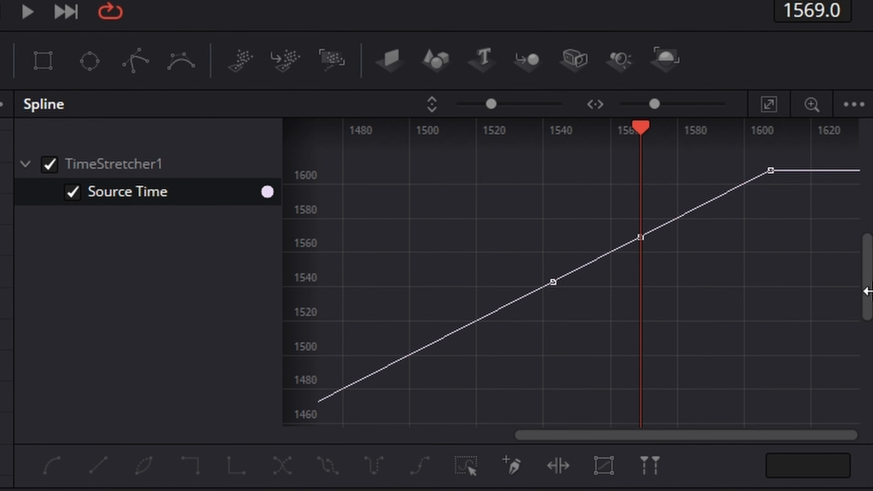
ctrl+scroll(741, 325, up, 3)
ctrl+scroll(743, 326, down, 3)
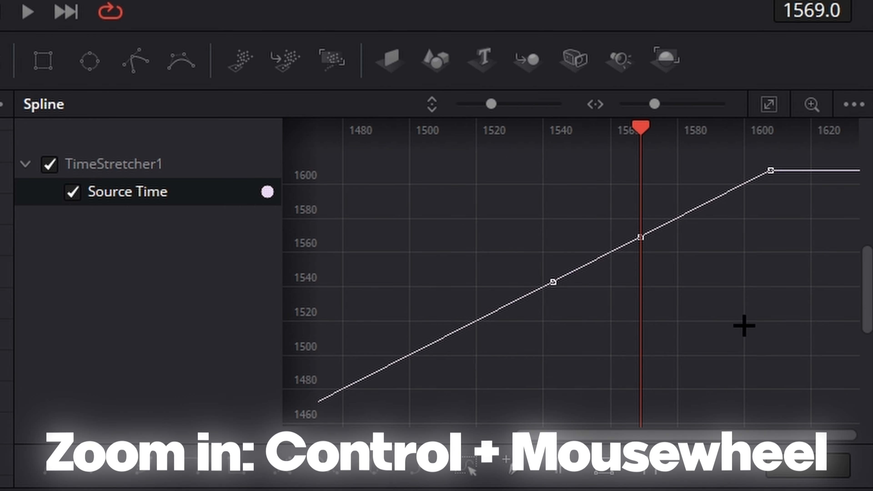
scroll(760, 312, up, 2)
ctrl+scroll(659, 295, up, 2)
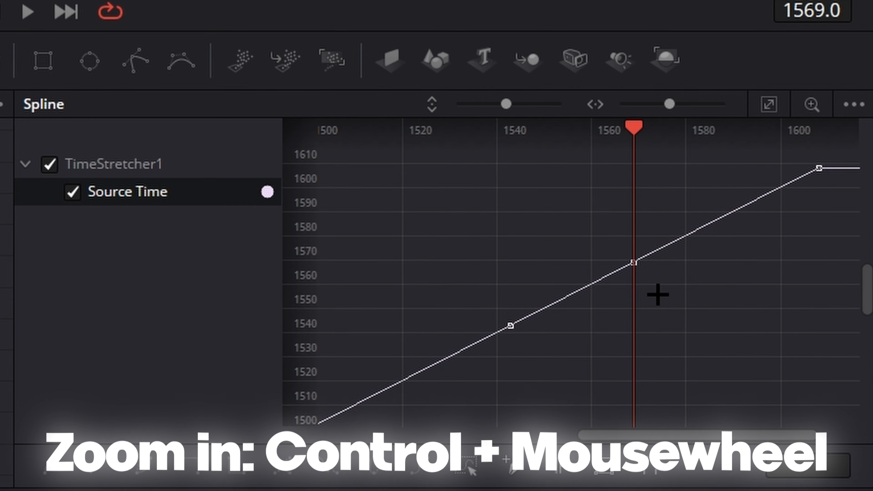
click(512, 325)
drag(550, 306, 544, 290)
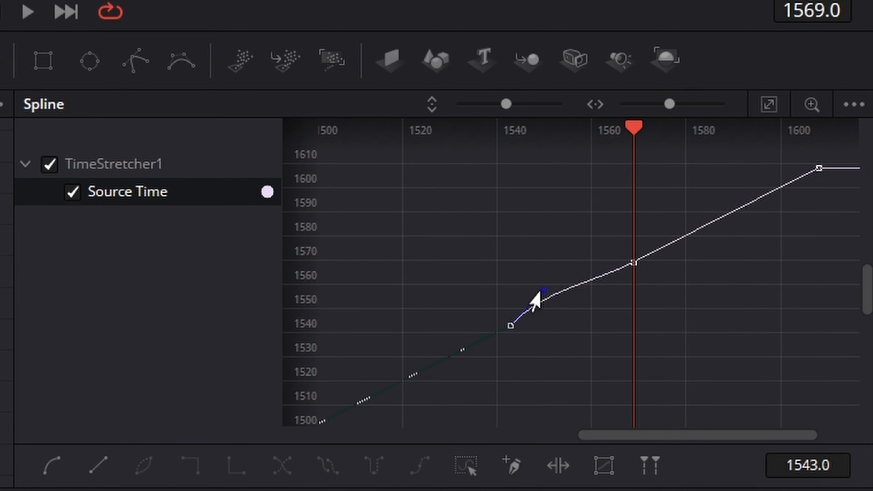
drag(632, 265, 620, 318)
drag(544, 291, 554, 281)
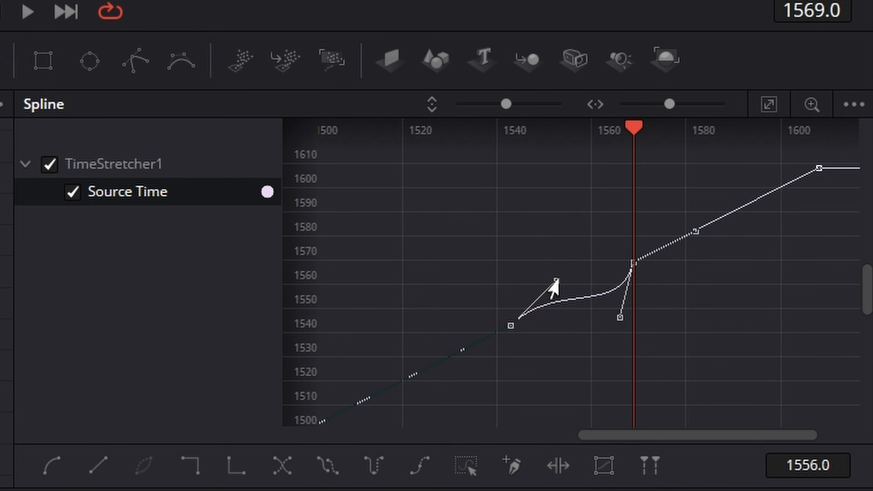
drag(686, 242, 639, 199)
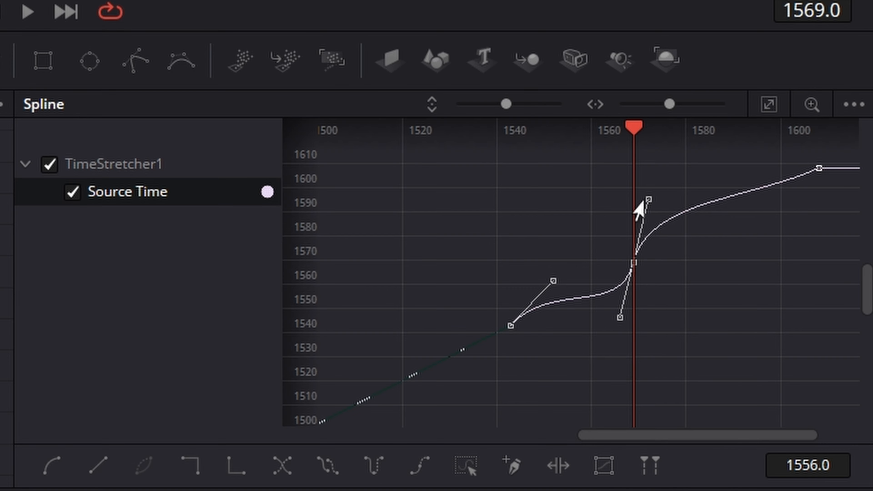
- Extend the last keyframe's incoming handle back towards frame 1569 to flatten the curve's end, and lower that keyframe's value to 1588
drag(817, 169, 641, 176)
click(833, 230)
click(767, 108)
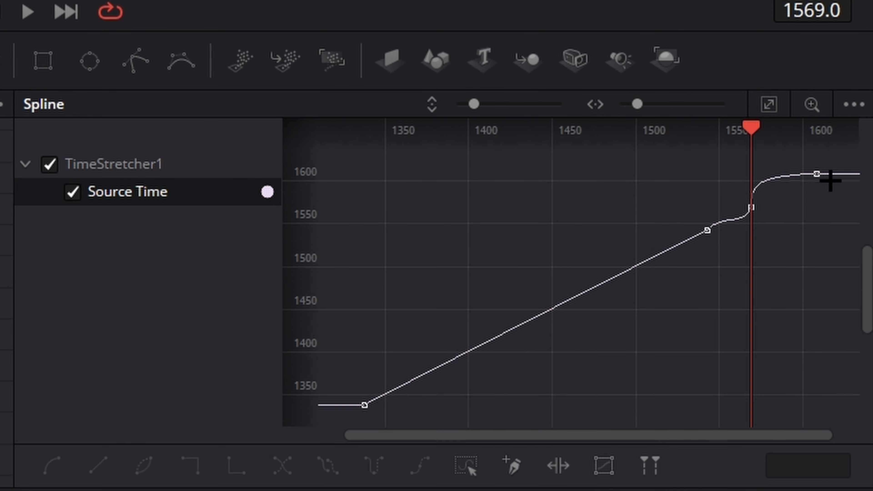
click(817, 174)
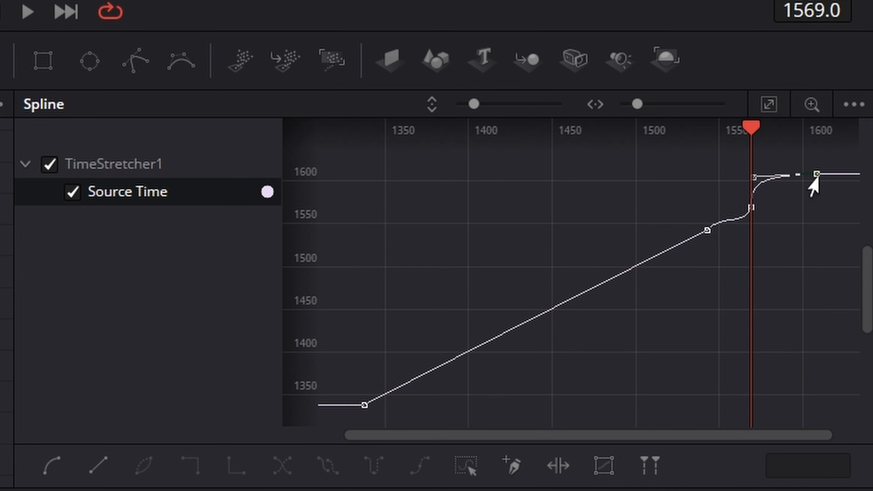
drag(821, 179, 815, 195)
click(769, 105)
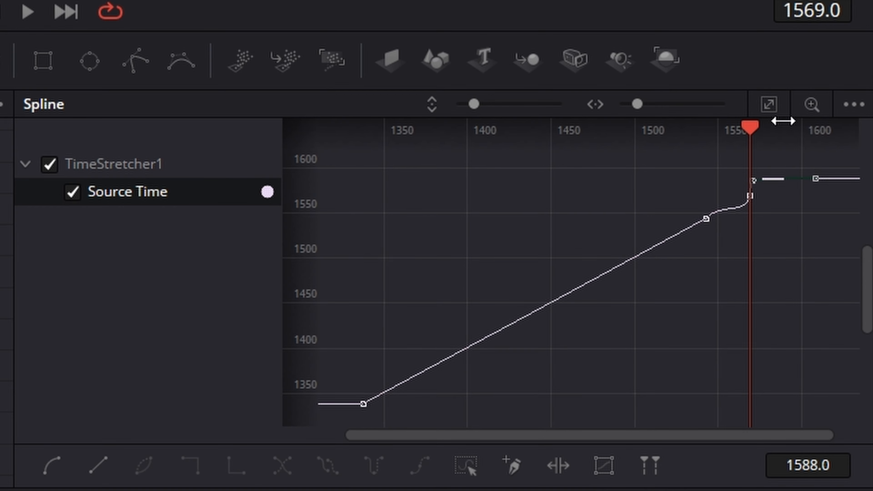
- Shorten the outgoing handle of the 1569 keyframe to smooth the curve's rise into the flat end section
scroll(801, 204, up, 5)
scroll(806, 209, up, 3)
drag(708, 434, 772, 434)
click(715, 297)
drag(342, 369, 705, 172)
drag(470, 208, 475, 241)
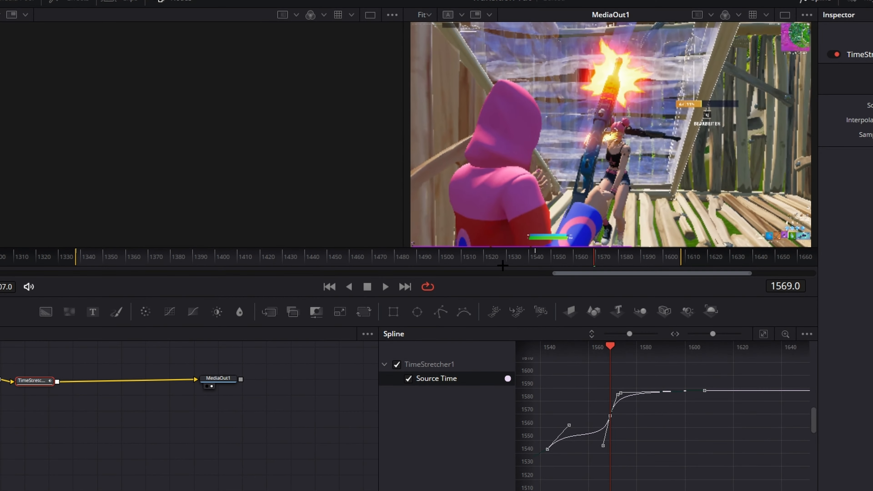
- Play the time-stretched clip from frame 1526 to review the speed ramp
click(502, 265)
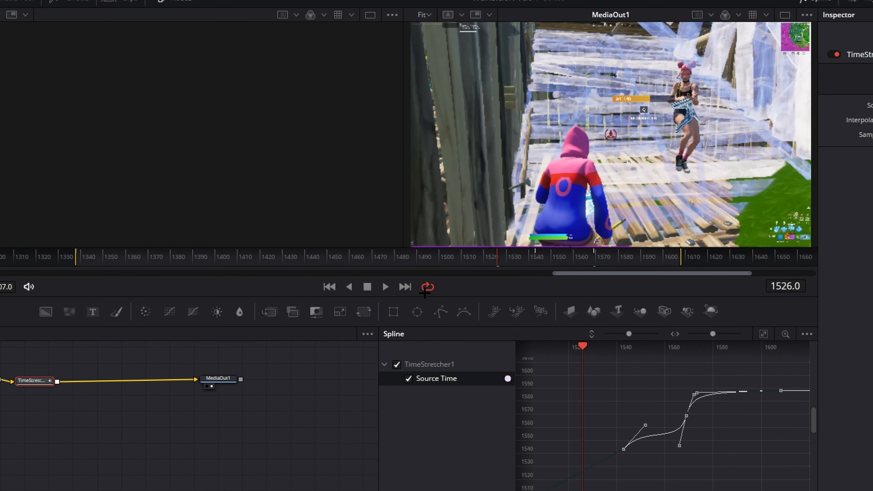
click(386, 286)
click(368, 287)
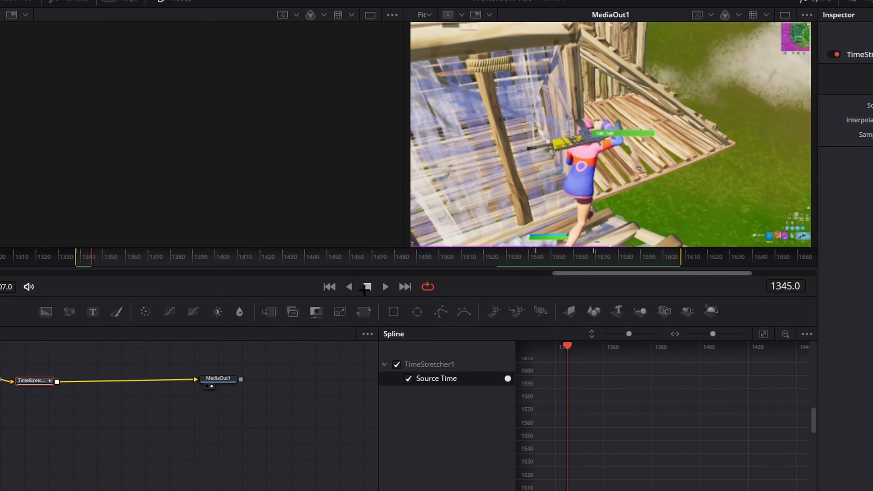
- Lower the last Source Time keyframe to about 1583, fine-tune the 1569 keyframe's outgoing handle, and play the result
click(764, 334)
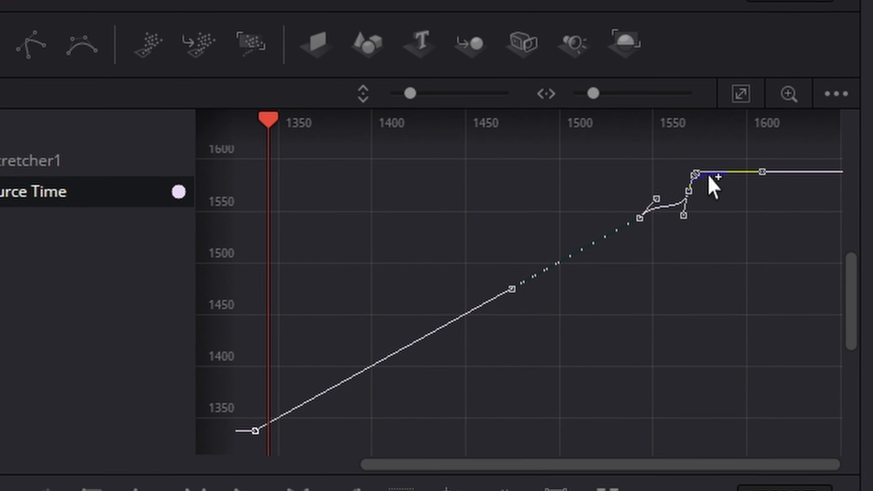
scroll(711, 178, up, 3)
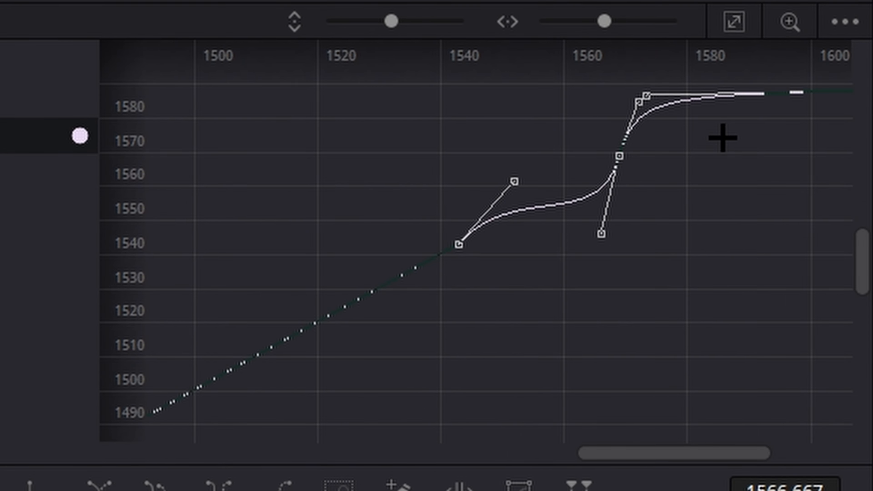
scroll(761, 214, up, 2)
drag(711, 463, 764, 463)
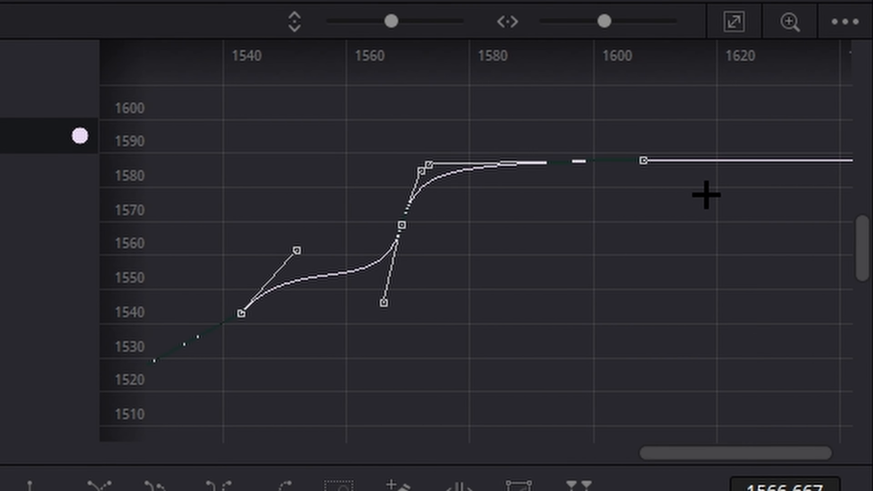
click(704, 191)
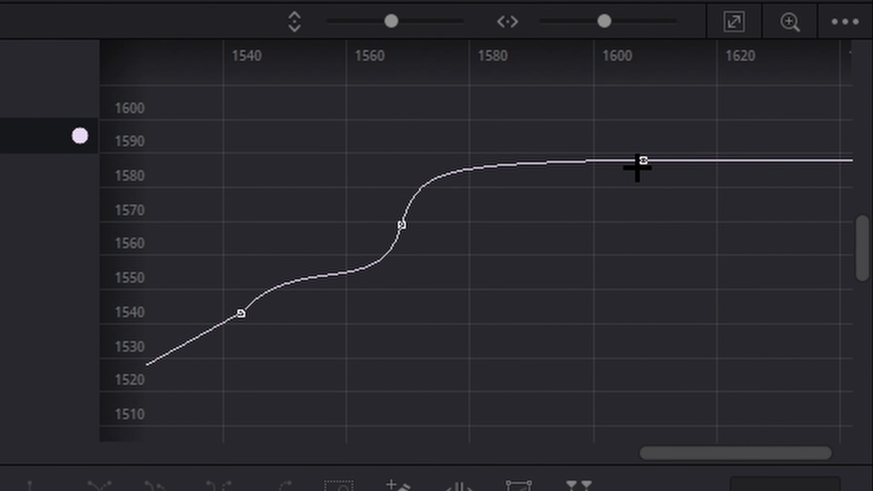
drag(643, 161, 643, 179)
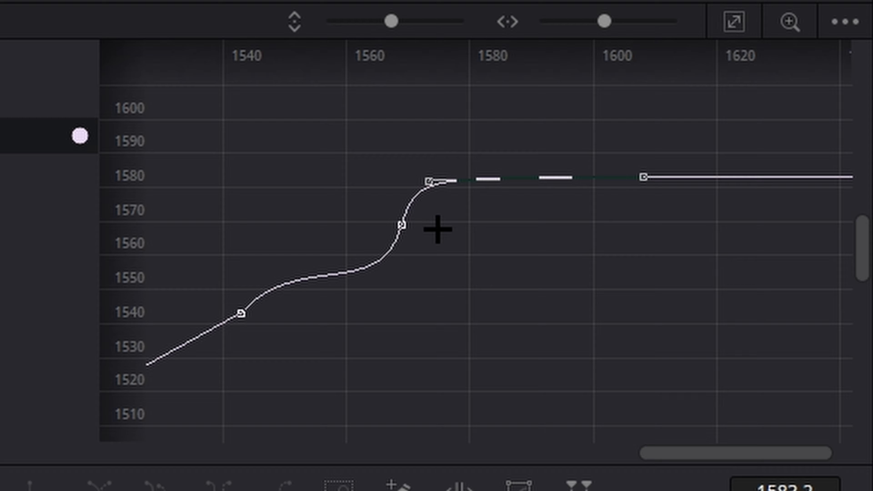
click(401, 225)
drag(417, 180, 422, 178)
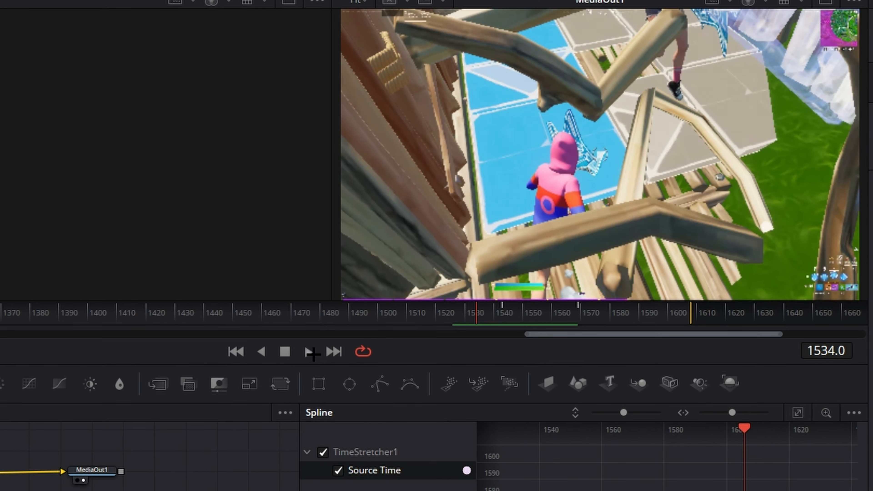
click(310, 352)
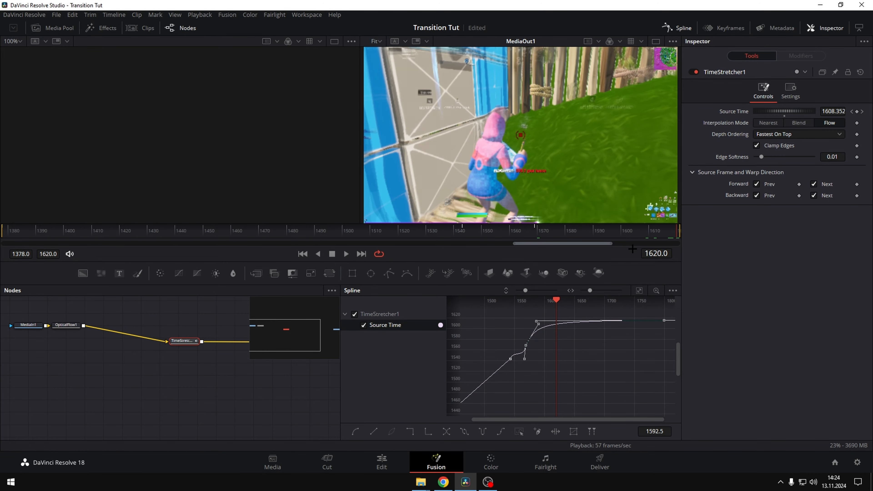
- Check the timeline proxy resolution options and return to the Edit page
drag(632, 262, 631, 269)
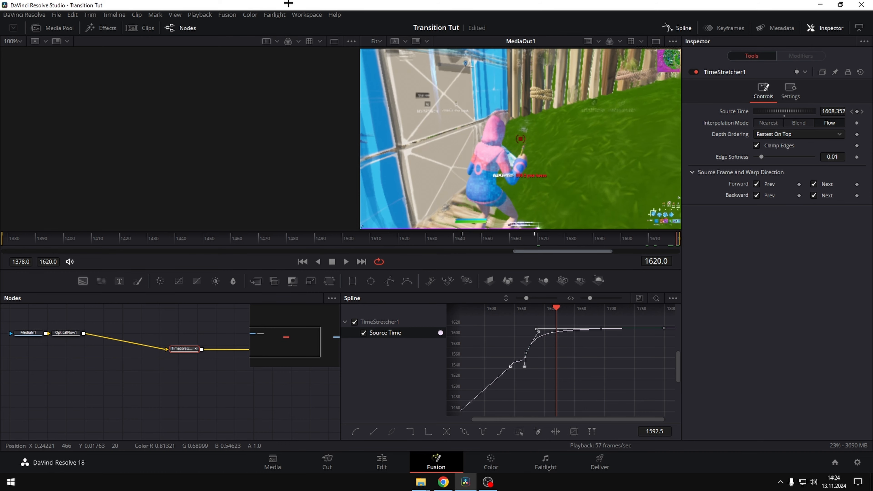
click(206, 16)
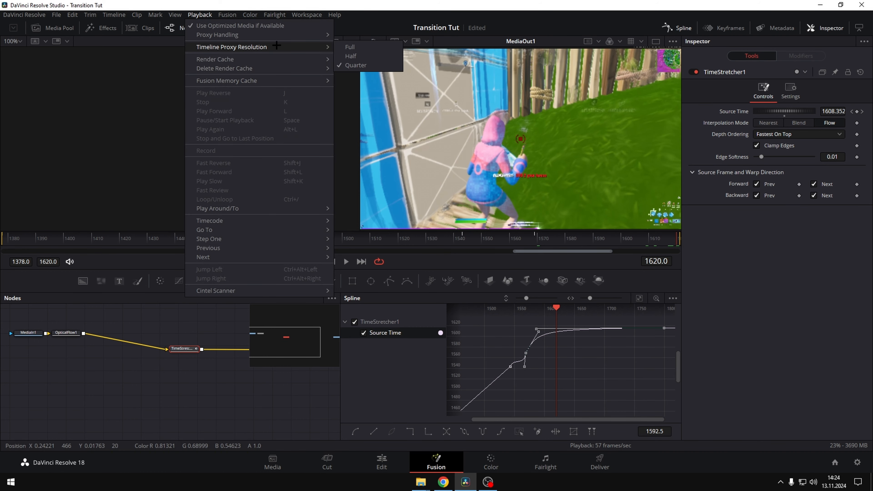
click(383, 461)
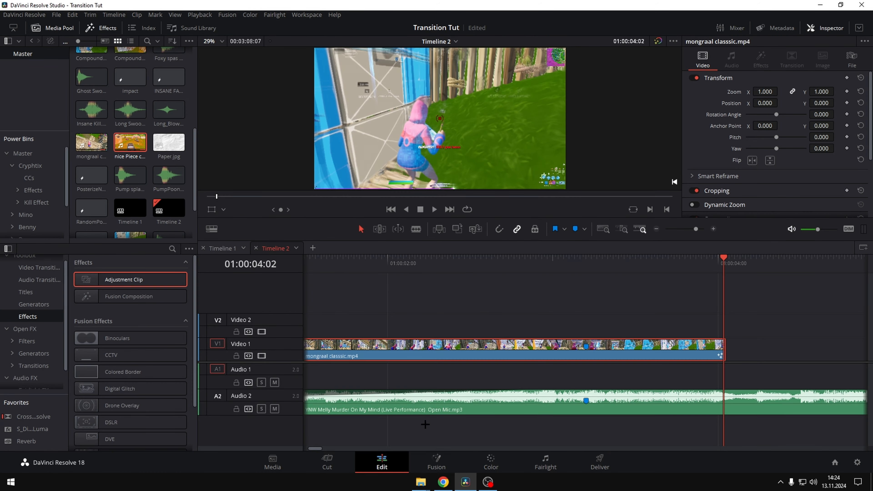
- Add a timeline marker at 01:00:04:03, just after the end of the mongraal clip, and move the playhead back to 01:00:03:32
drag(696, 228, 690, 229)
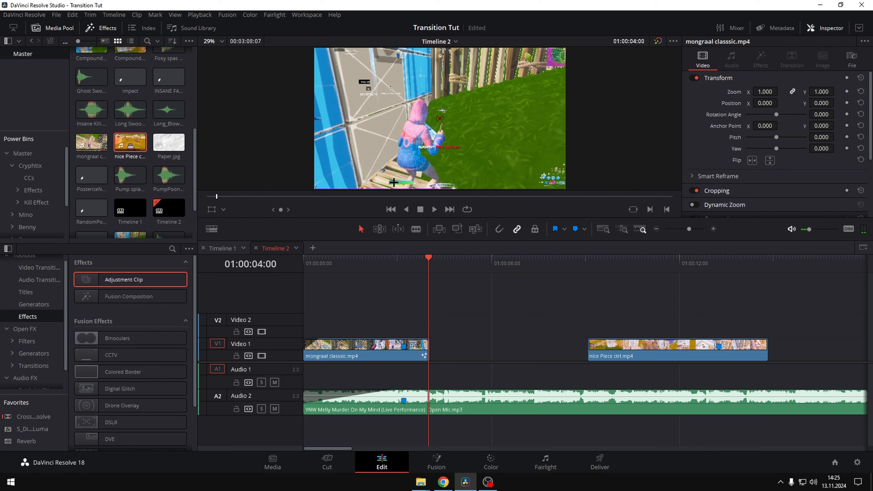
click(715, 229)
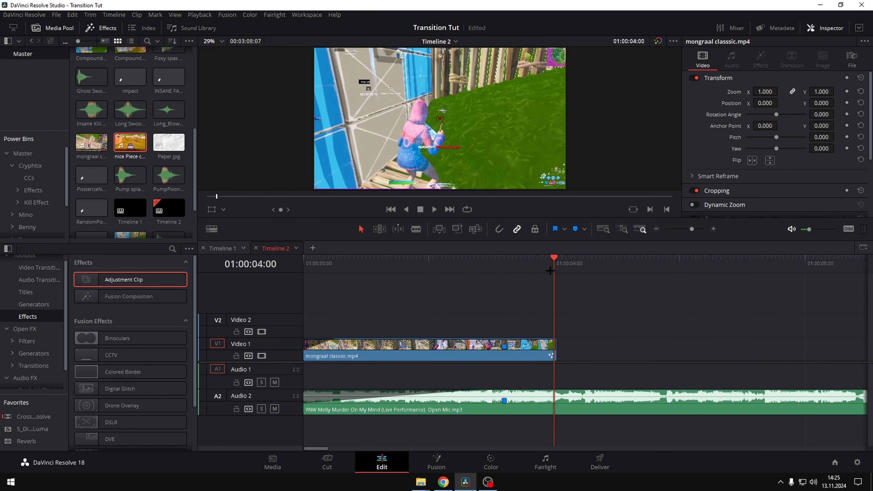
click(558, 262)
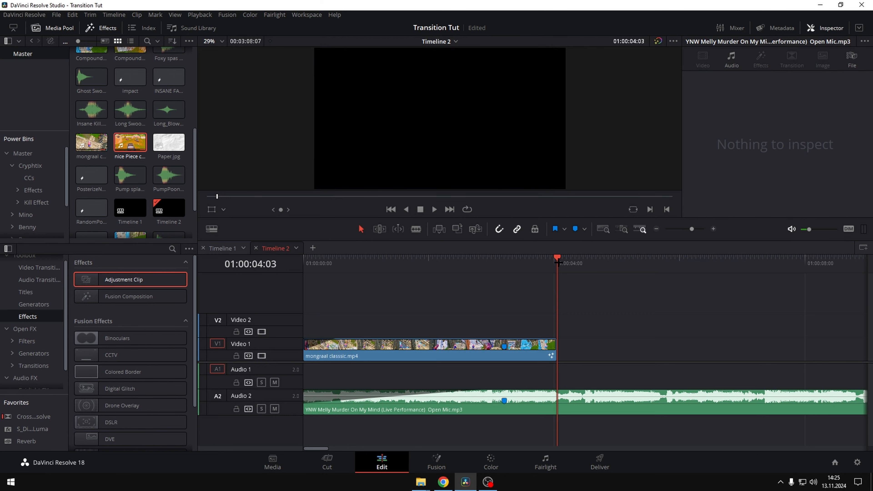
click(575, 229)
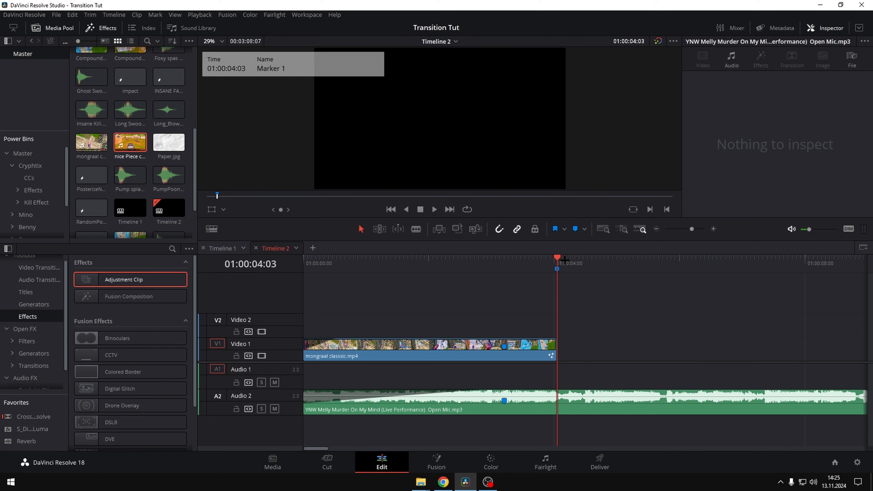
click(525, 262)
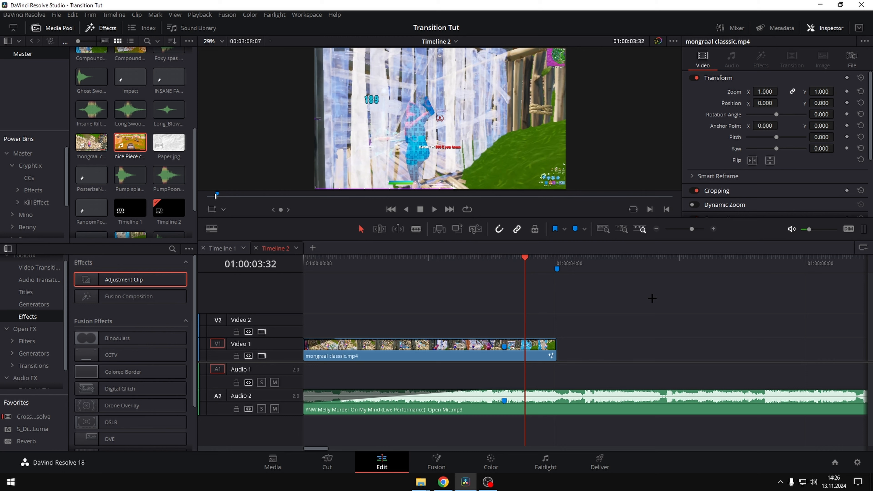
- Add timeline markers at 01:00:05:03 and 01:00:06:03, one and two seconds after the marker at the end of the mongraal clip
click(555, 257)
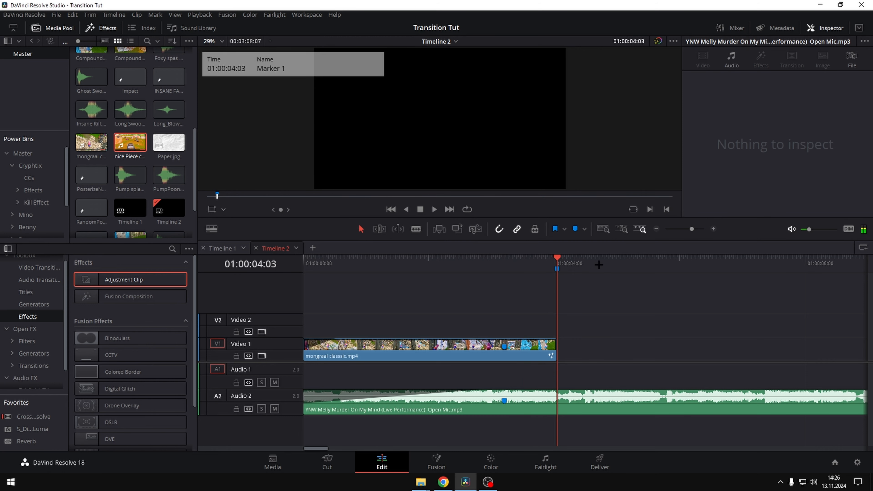
mouse_move(598, 260)
mouse_down()
mouse_move(628, 260)
mouse_move(620, 260)
mouse_up()
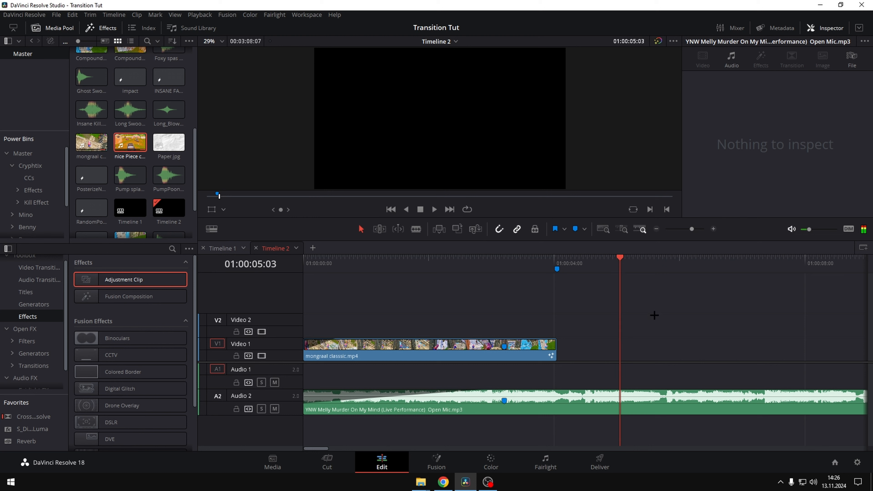
click(580, 230)
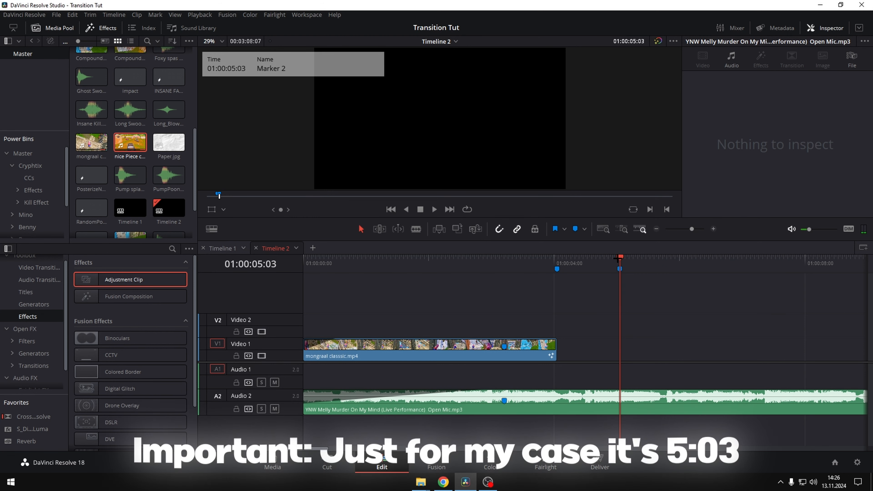
drag(621, 257, 682, 258)
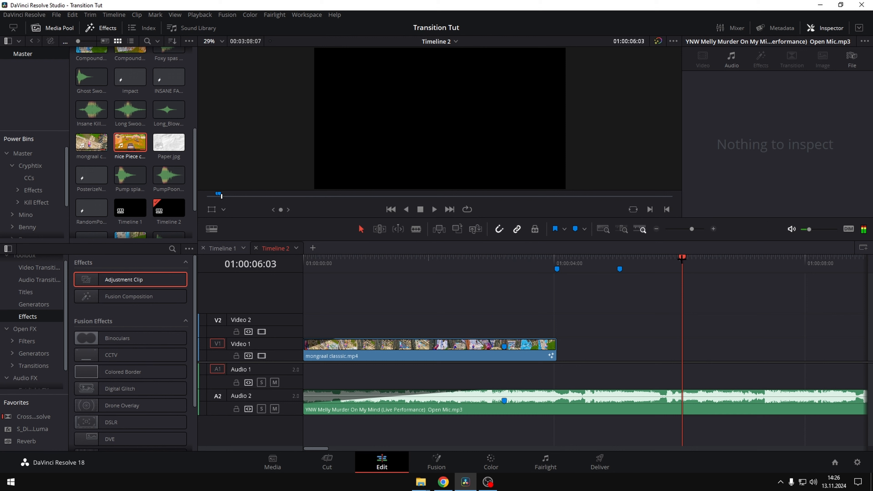
click(576, 229)
- Listen to the song from the third timeline marker and mark its next beat on the audio clip at 01:00:07:22
click(689, 228)
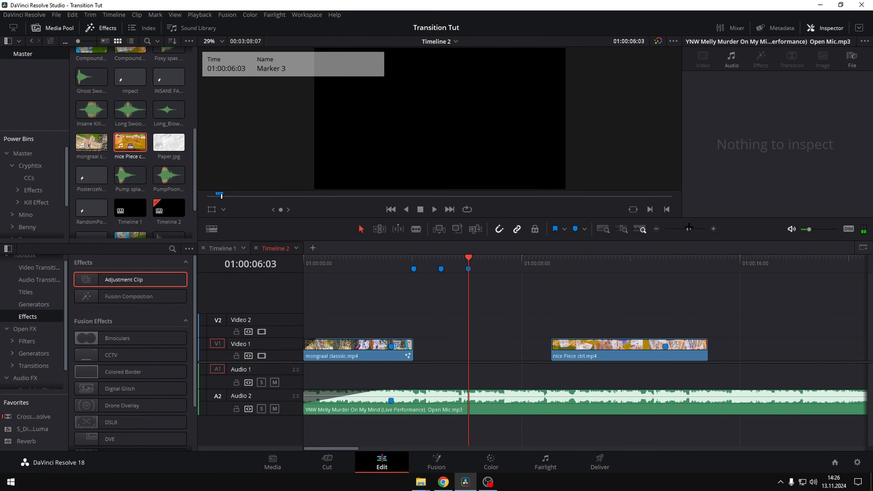
click(557, 409)
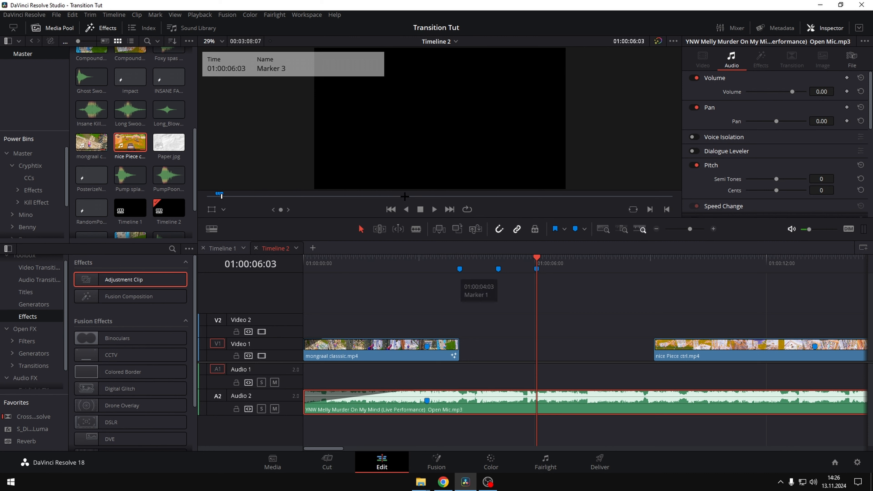
key(space)
key(space)
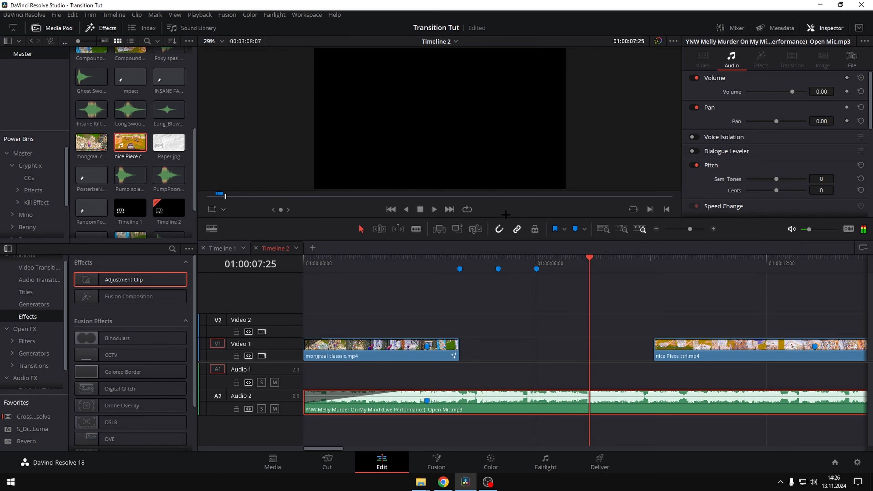
click(589, 262)
key(Left)
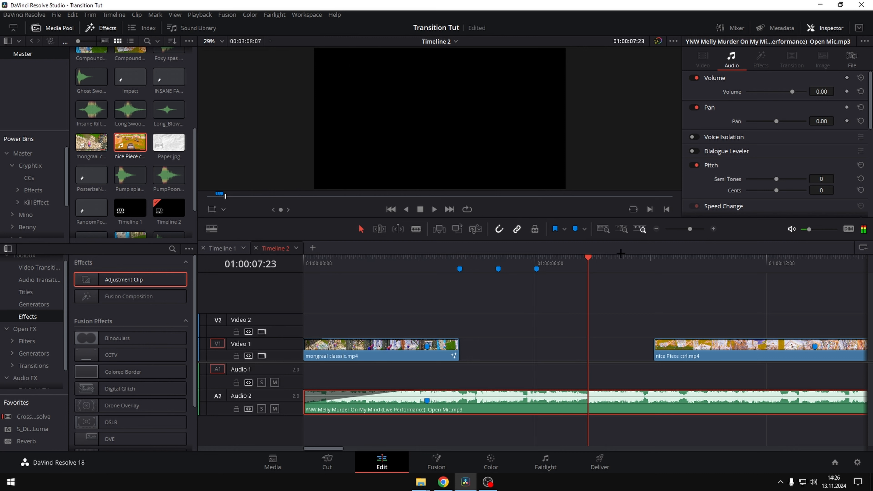
click(700, 229)
click(581, 264)
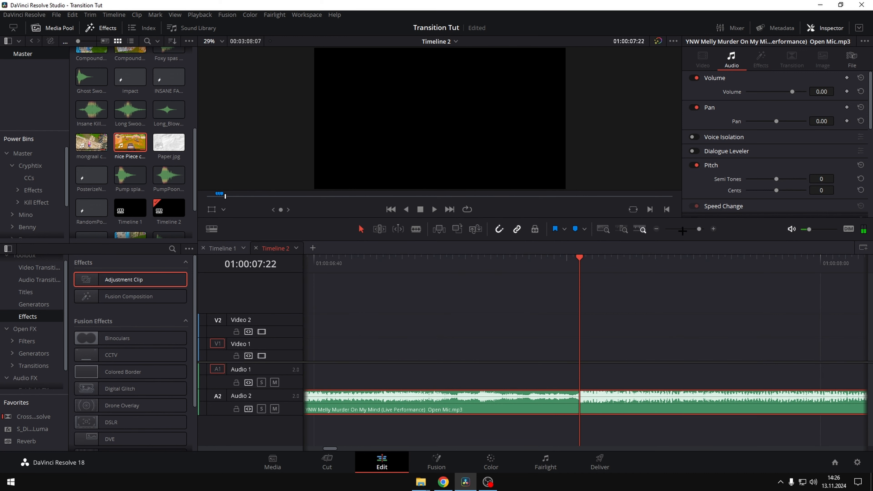
click(682, 229)
click(683, 231)
click(684, 231)
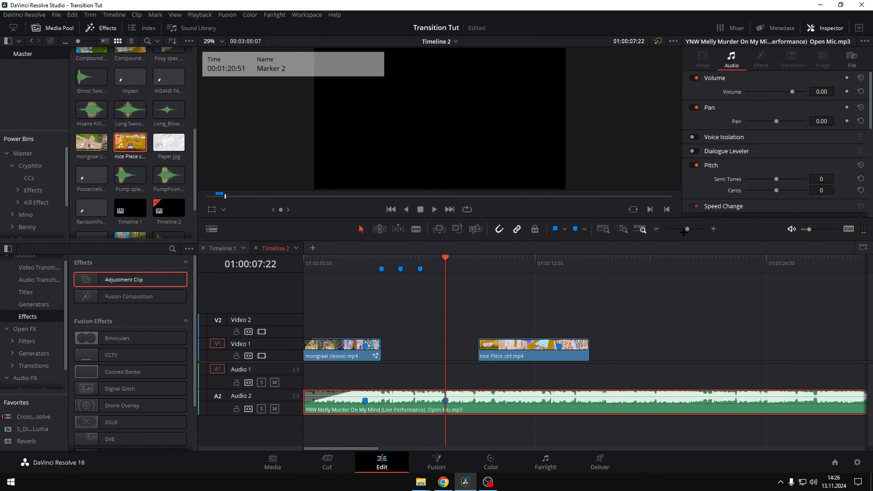
- Align the nice Piece clip's marker with the audio marker at 01:00:07:22 and trim the clip's start to the 01:00:06:03 marker
drag(564, 356, 507, 355)
drag(428, 352, 430, 352)
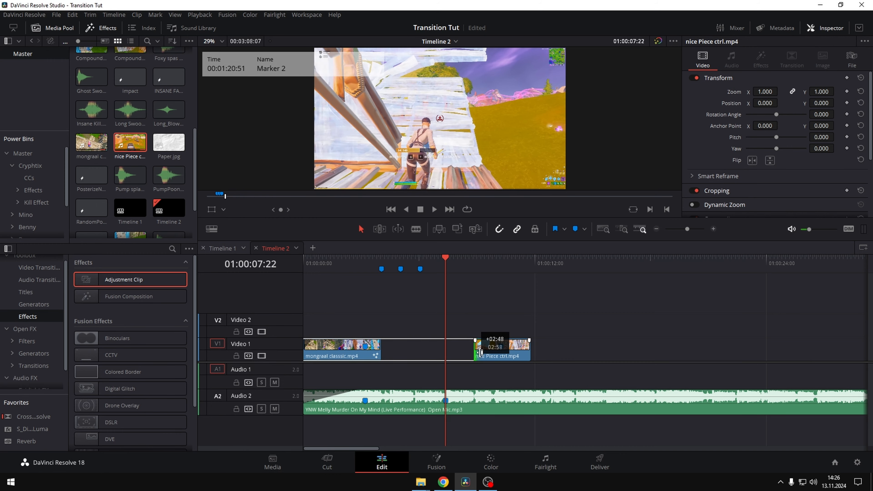
click(684, 228)
drag(684, 229, 694, 228)
drag(490, 349, 493, 349)
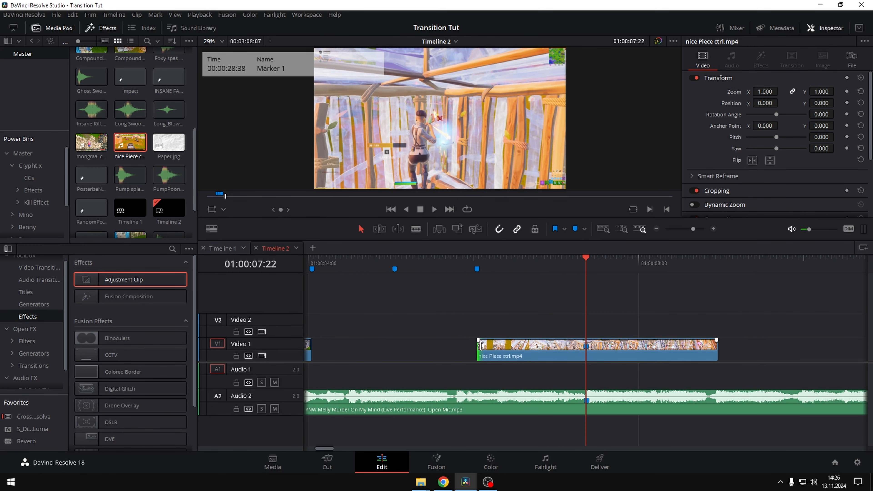
click(476, 260)
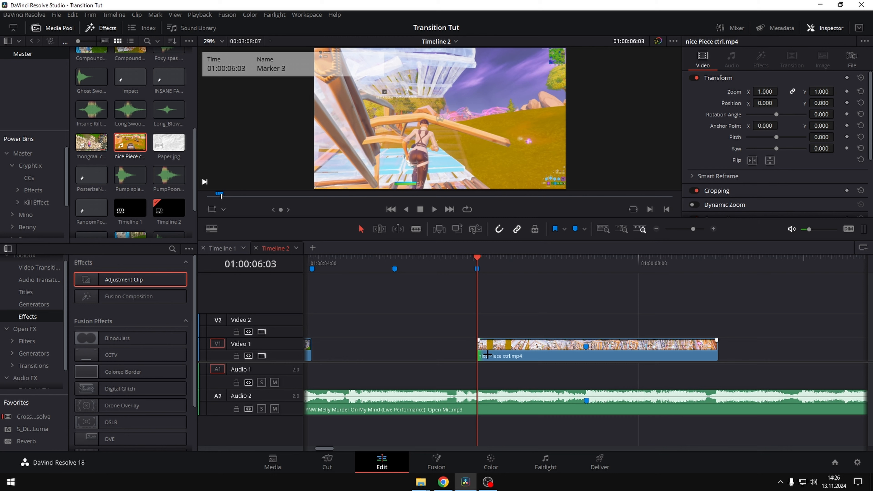
drag(327, 449, 326, 450)
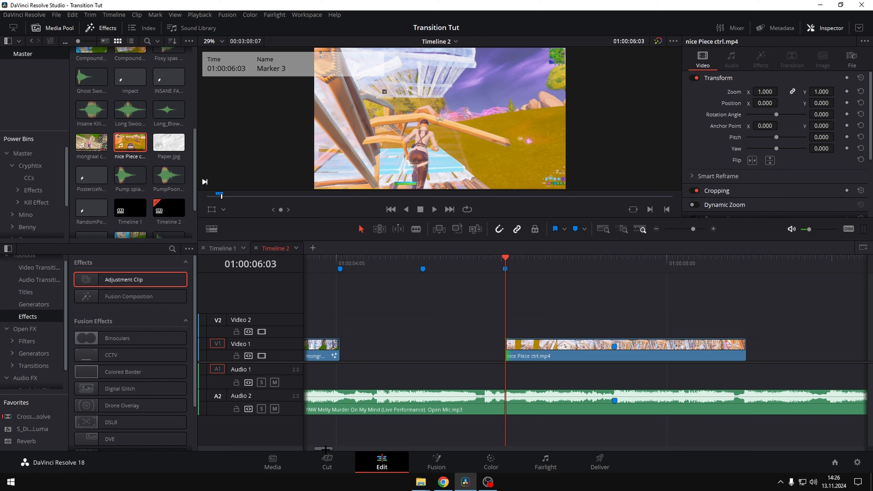
click(406, 324)
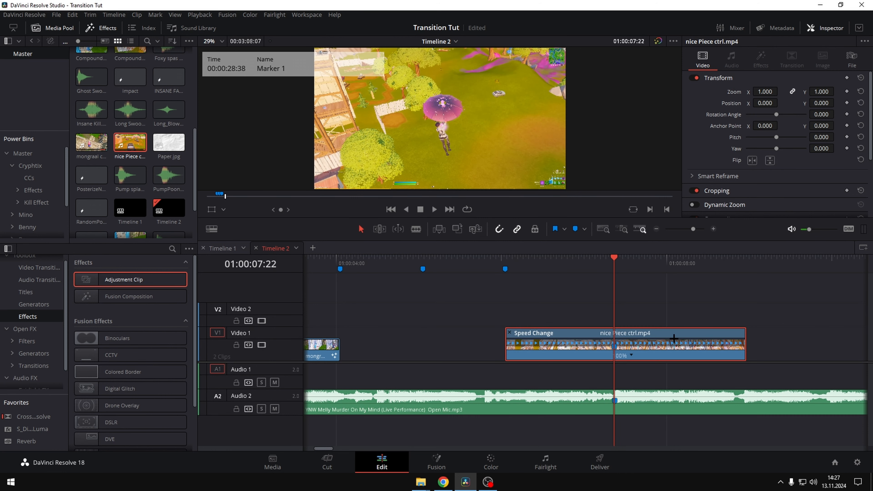
- Open the nice Piece clip in Fusion and replace the Time Stretcher's default keyframe with Source Time keyframes at frames 1639 and 1813
click(437, 462)
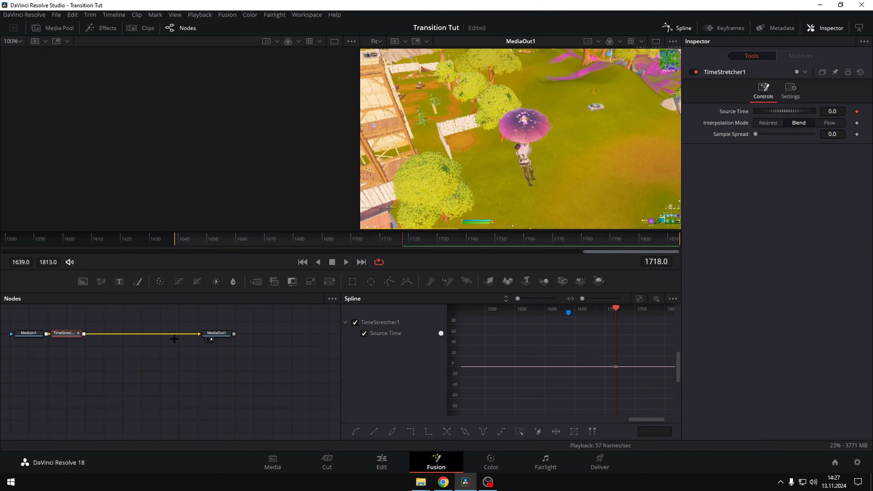
click(167, 245)
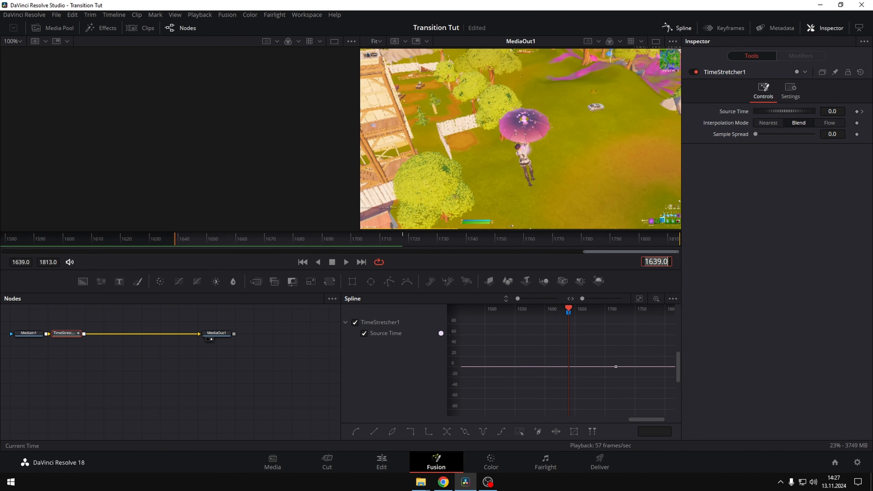
click(856, 112)
click(862, 112)
click(857, 111)
click(852, 112)
click(857, 111)
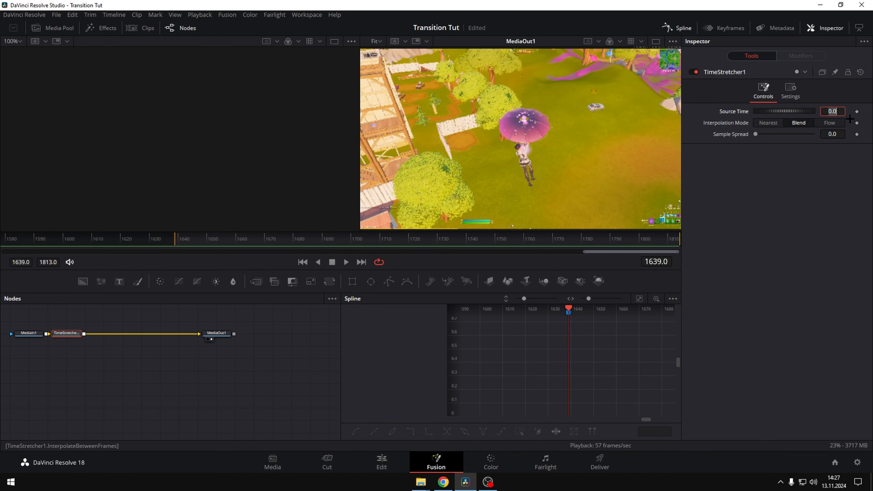
click(678, 243)
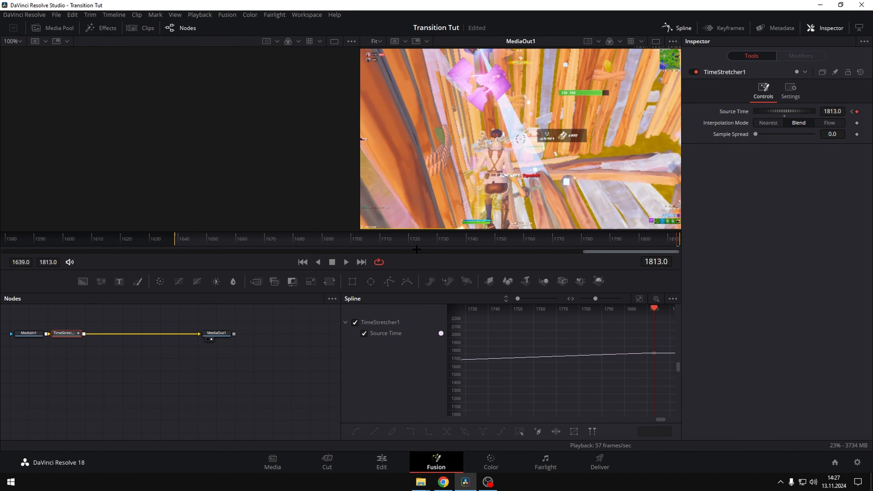
- Add Source Time keyframes at frames 1680 and 1715 on the Time Stretcher
drag(470, 244, 296, 244)
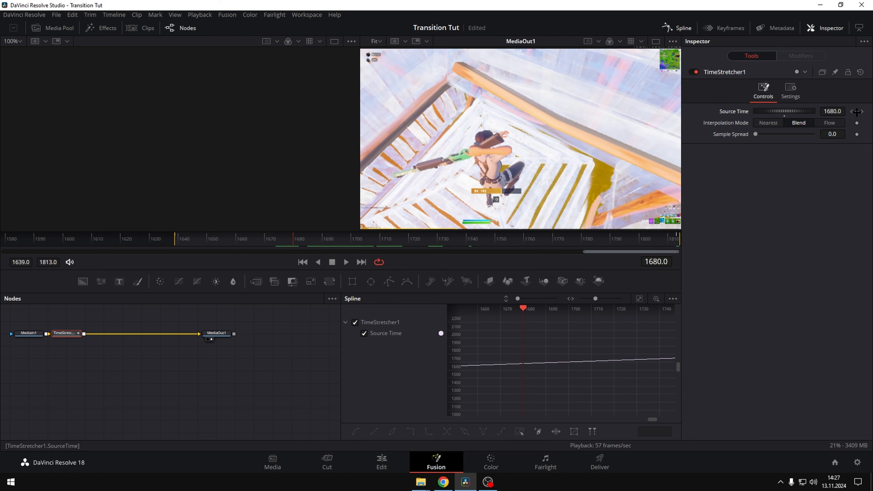
click(856, 111)
drag(296, 244, 395, 244)
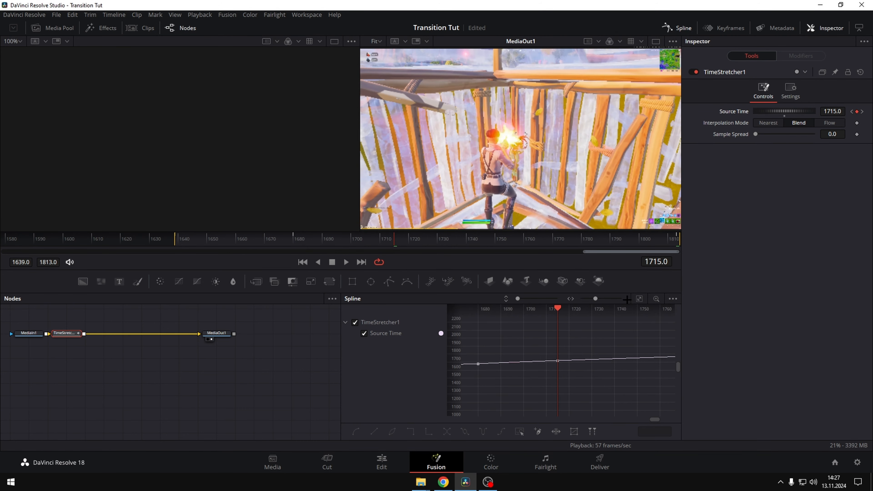
- Raise the 1680 keyframe's outgoing handle and lower the 1715 keyframe's incoming handle to slow the curve between them
click(640, 299)
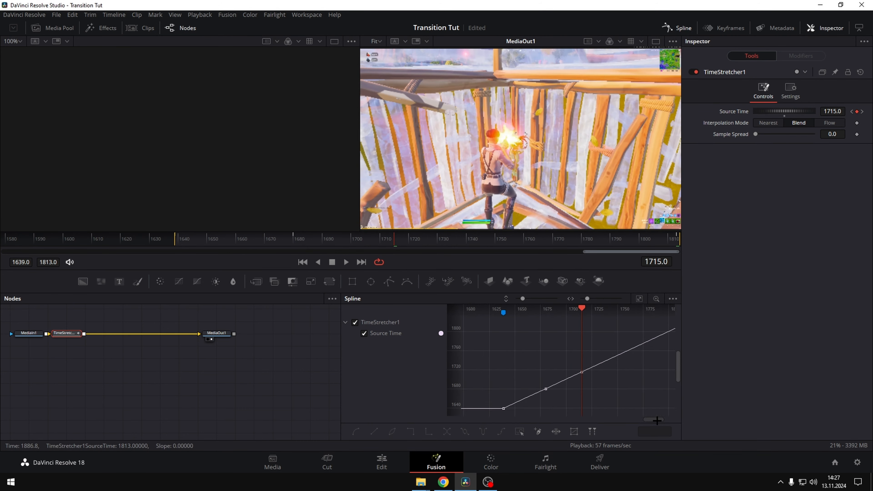
click(398, 325)
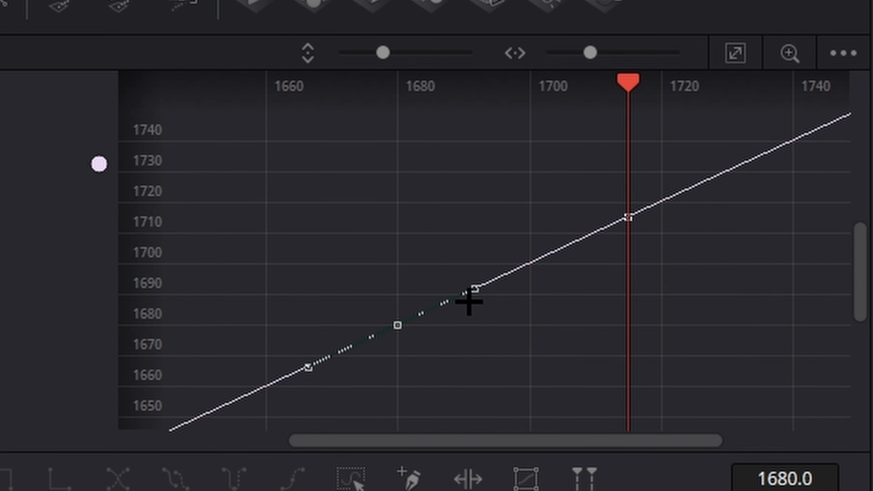
drag(475, 290, 462, 263)
ctrl+click(628, 217)
drag(551, 255, 594, 328)
drag(462, 264, 477, 246)
- Lower the last Source Time keyframe, extend its incoming handle towards frame 1715, and steepen the 1715 keyframe's outgoing handle
click(735, 53)
drag(581, 239, 476, 177)
ctrl+click(796, 139)
drag(688, 189, 474, 139)
drag(796, 139, 796, 231)
ctrl+click(474, 289)
drag(477, 178, 489, 231)
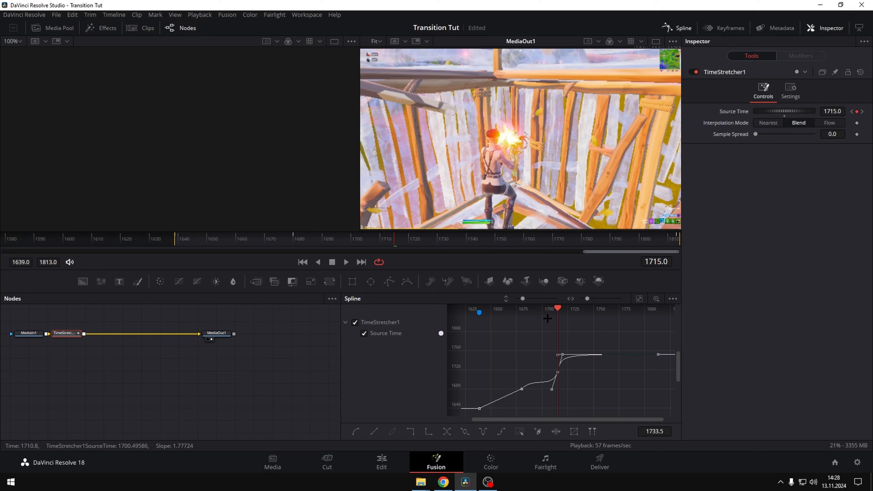
- Play the nice Piece clip from just after frame 1680 and scrub its slowed end to review the speed ramp
click(300, 243)
click(346, 263)
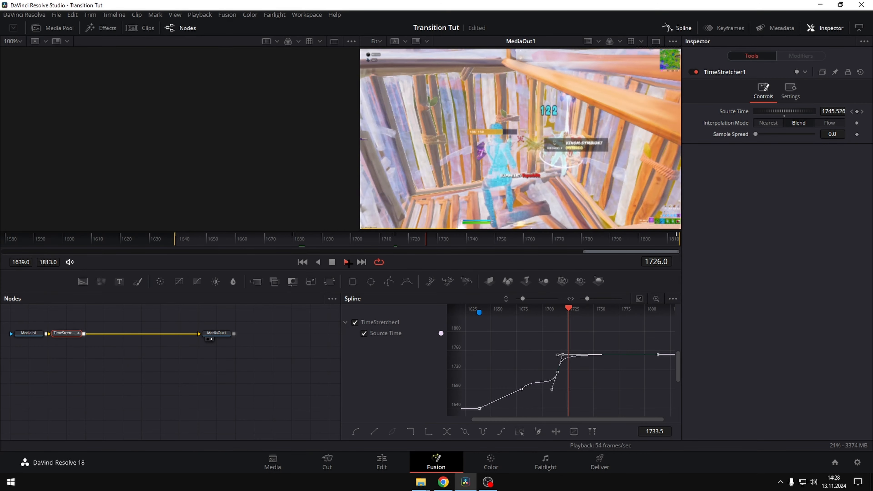
click(299, 242)
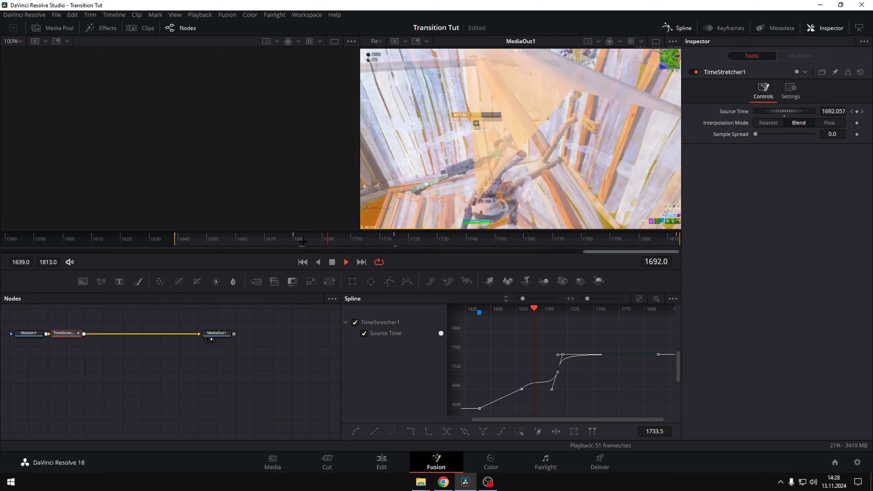
drag(556, 237, 564, 236)
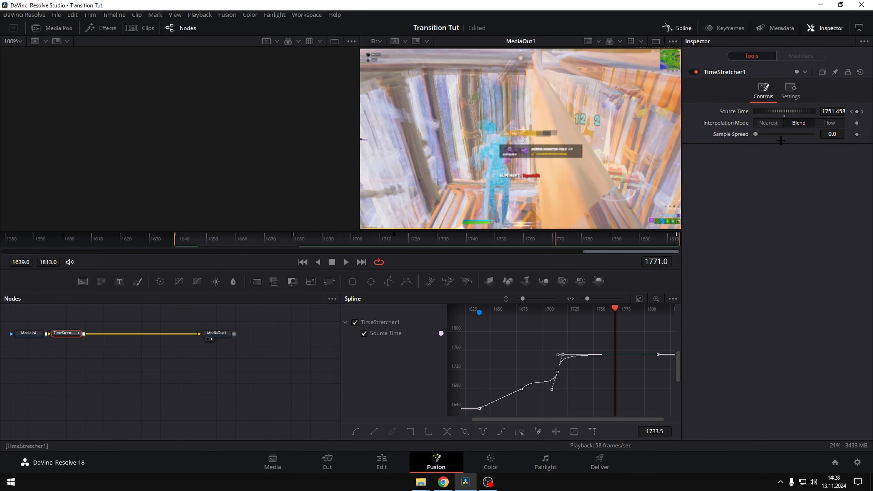
- Set the Time Stretcher's interpolation to Flow with Clamp Edges and the backward Prev and Next warp directions enabled
click(830, 123)
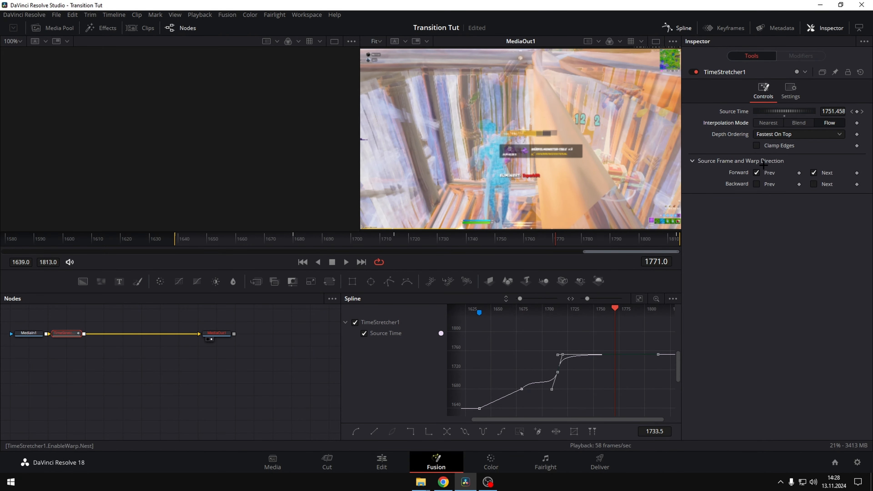
click(756, 145)
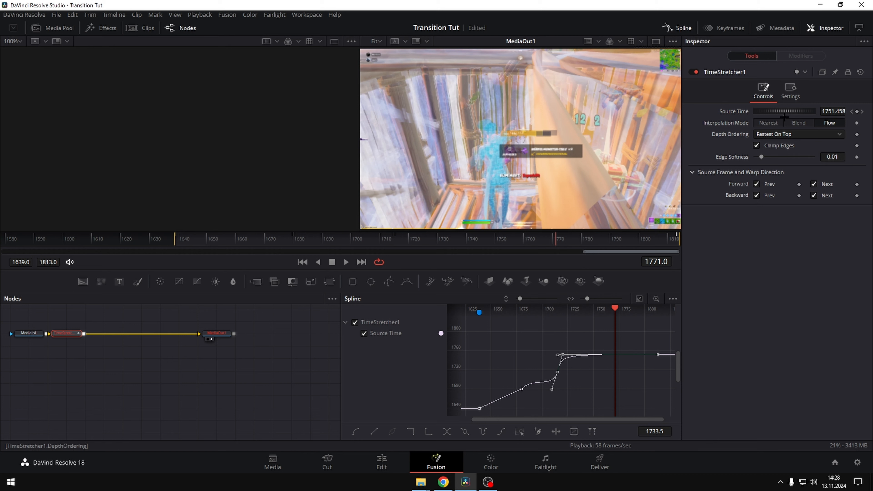
- Hide the spline editor, insert an Optical Flow node between MediaIn1 and the Time Stretcher, and preview a frame near 1728
click(677, 28)
drag(67, 333, 85, 334)
click(29, 332)
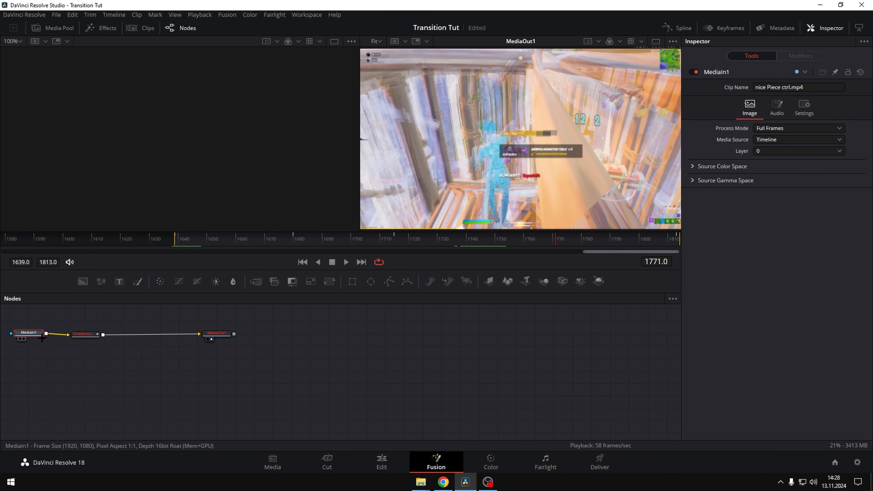
key(shift+space)
text(of)
key(Return)
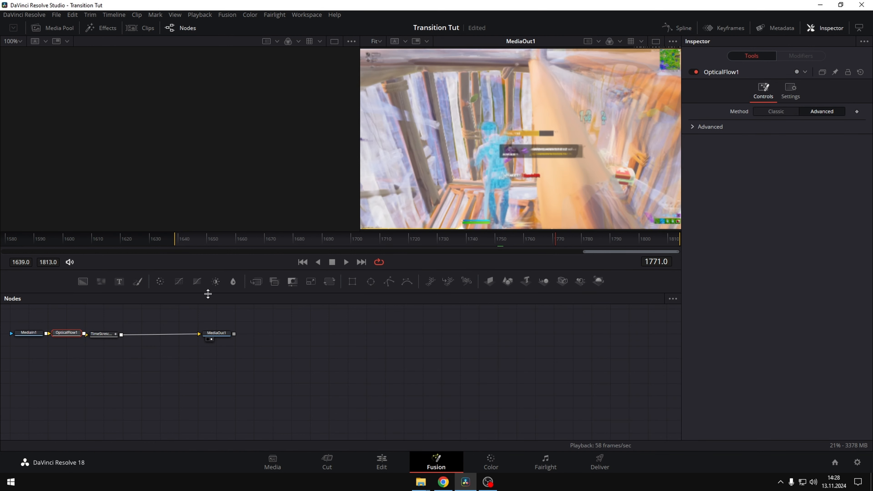
click(432, 244)
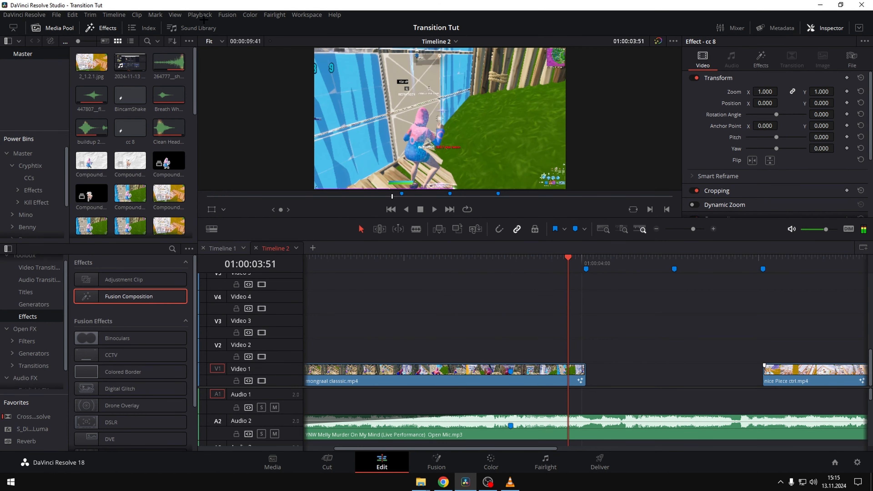
- Choose a timeline proxy resolution for playback on the Edit page
click(207, 17)
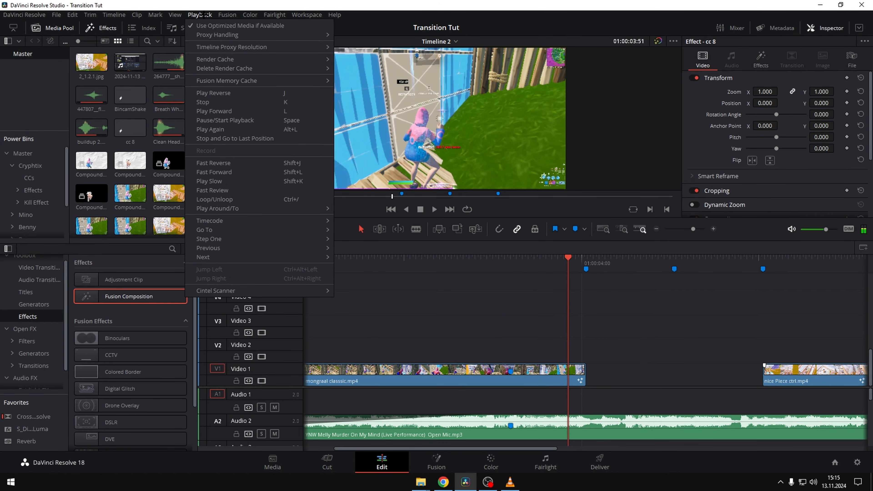
mouse_move(272, 52)
click(342, 55)
- Park the playhead on the last frame of the mongraal classsic.mp4 clip, at 01:00:04:02
drag(569, 263, 574, 263)
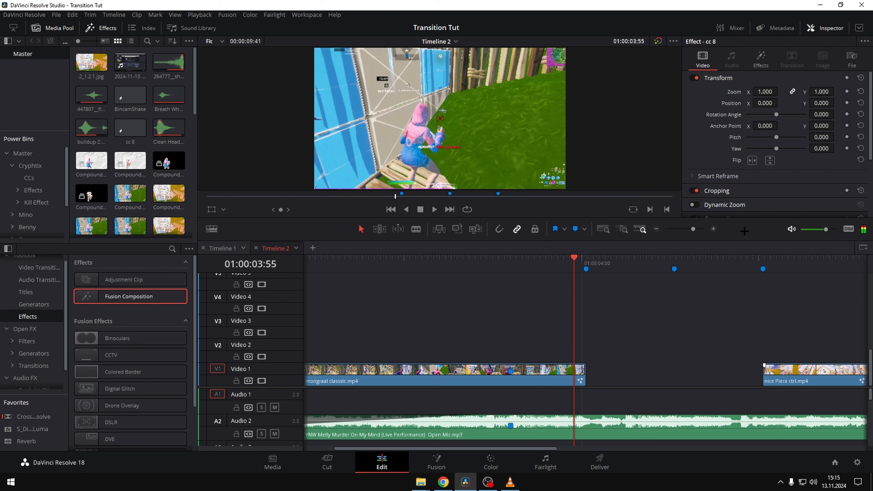
key(Down)
drag(693, 229, 698, 229)
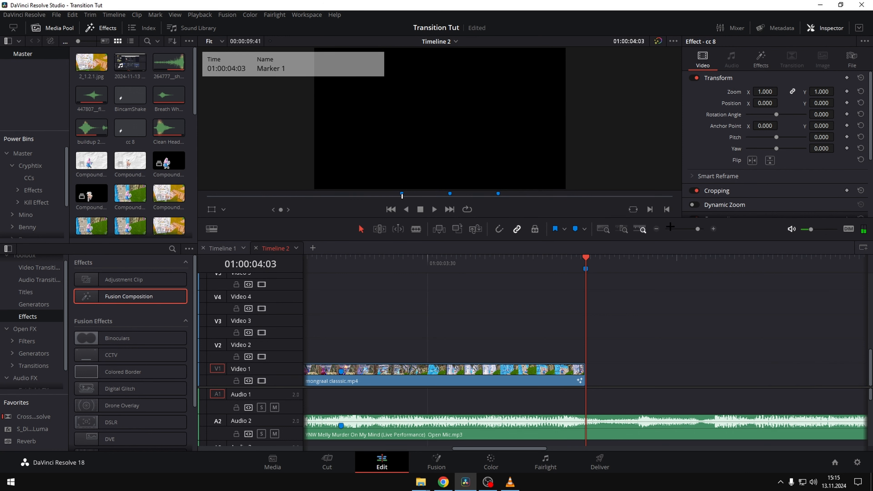
key(Left)
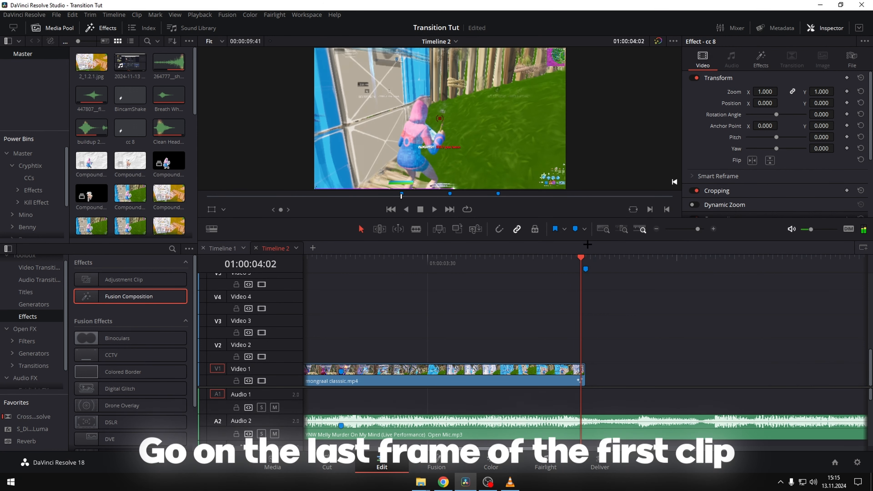
drag(593, 258, 588, 258)
key(Left)
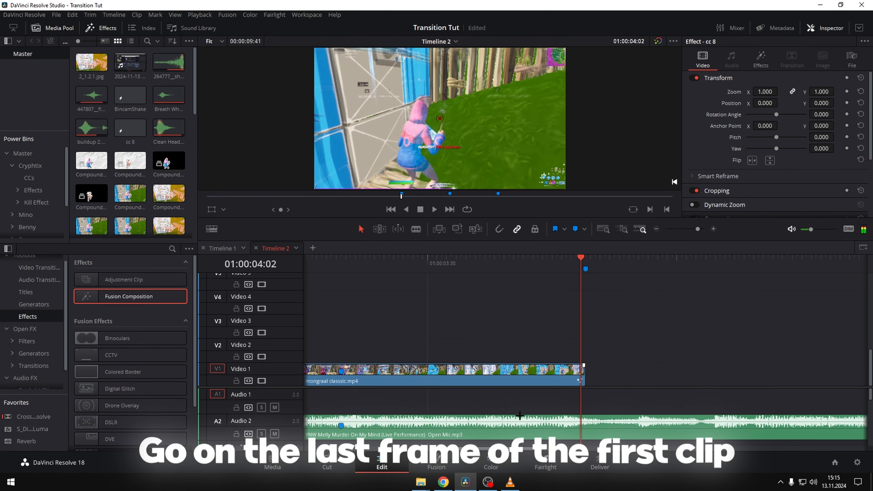
- Grab a still of the mongraal clip's last frame on the Color page and show the still gallery
click(491, 463)
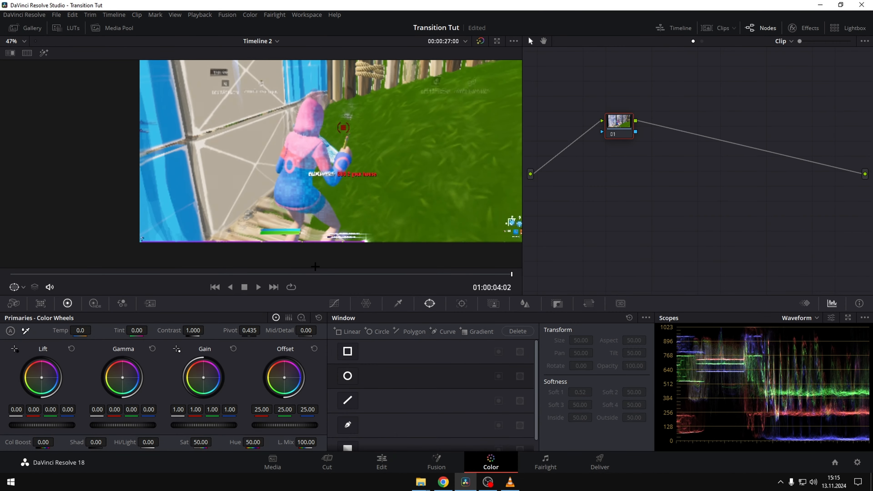
scroll(393, 168, up, 3)
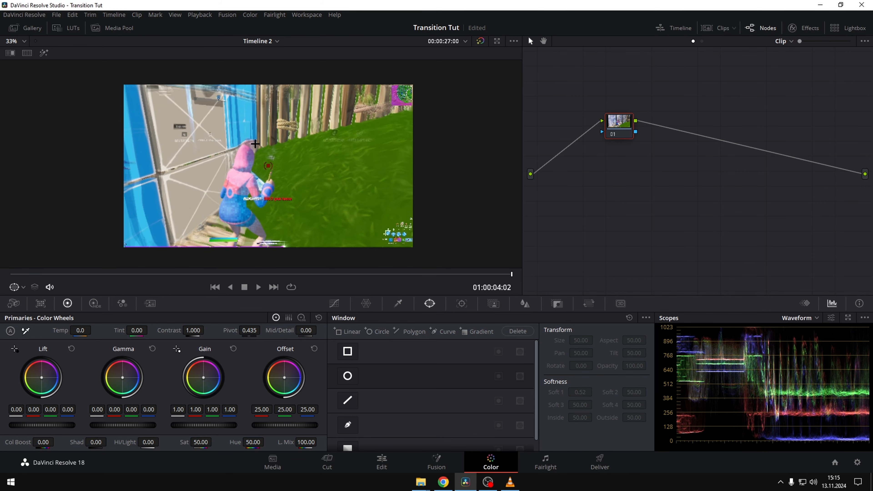
right_click(262, 160)
click(298, 165)
click(25, 28)
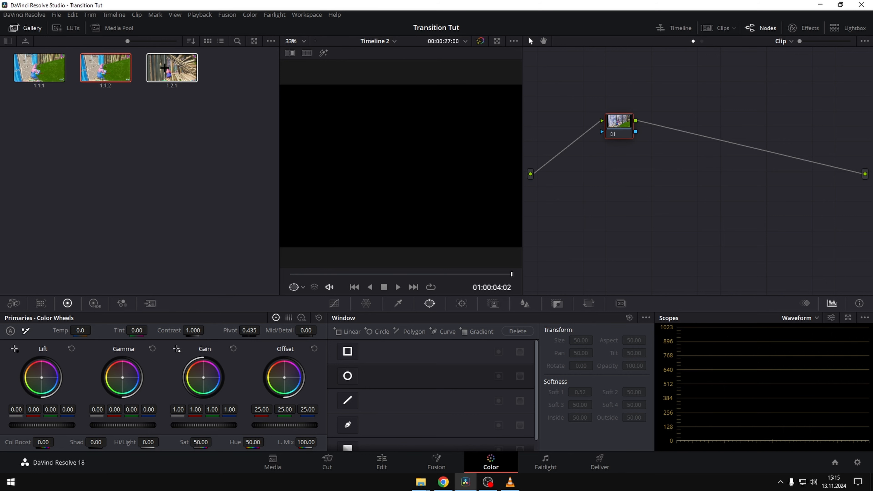
- Export still 1.1.2 to the D: drive as a PNG file named Number 1
right_click(111, 69)
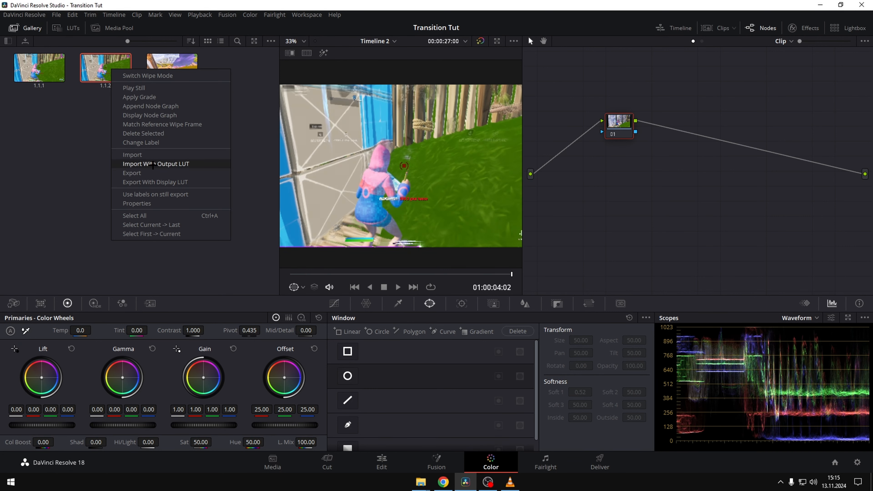
click(152, 172)
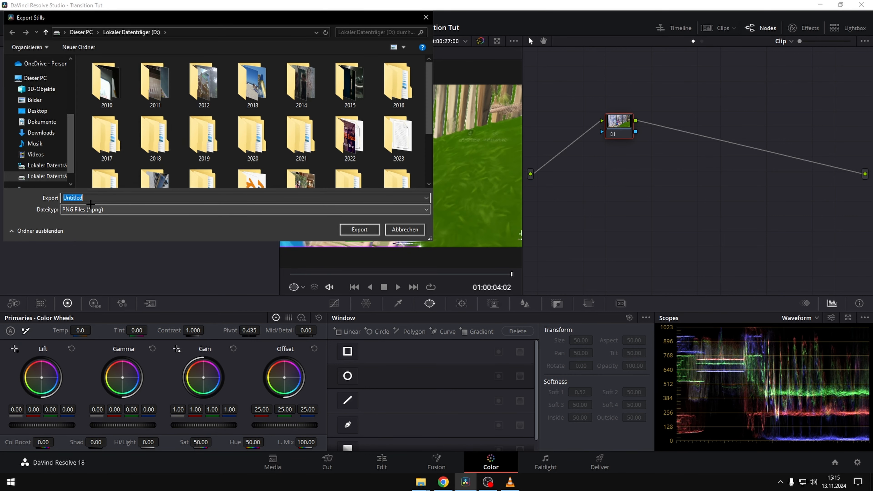
click(88, 212)
click(98, 245)
drag(90, 198, 60, 198)
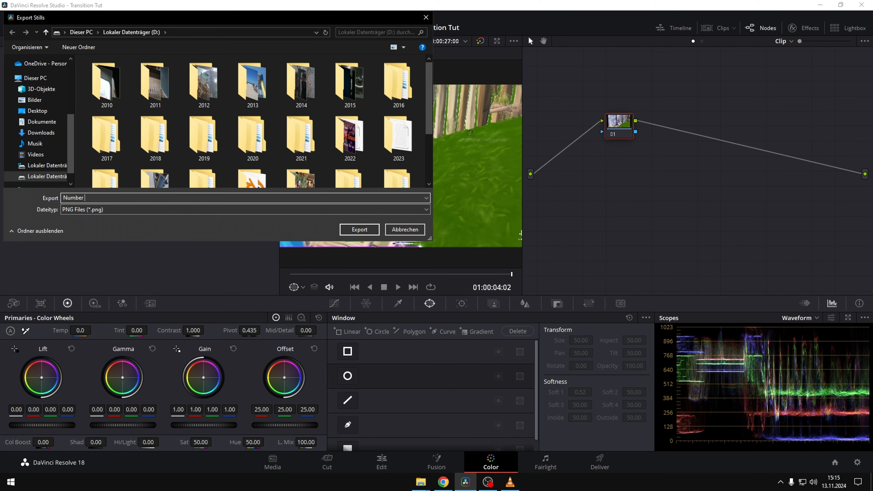
click(359, 229)
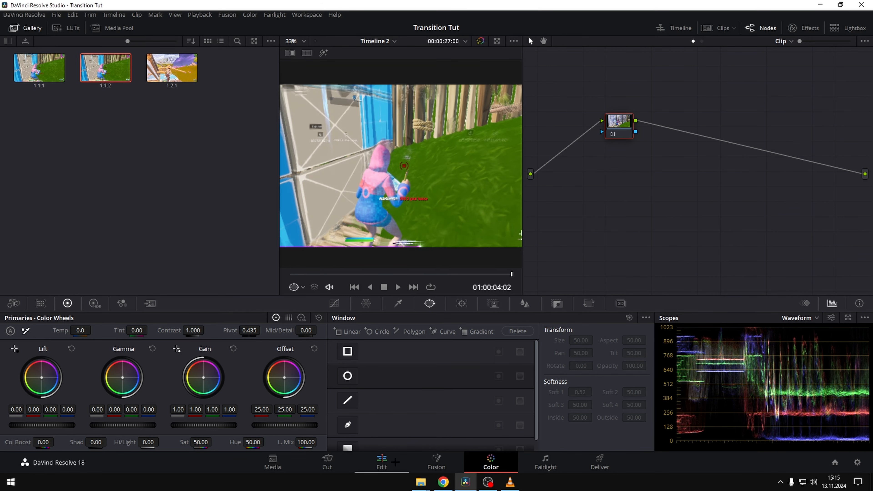
- Go to the first frame of nice Piece ctrl.mp4 at 01:00:06:03 and grab a still of it on the Color page
click(396, 462)
drag(699, 229, 694, 230)
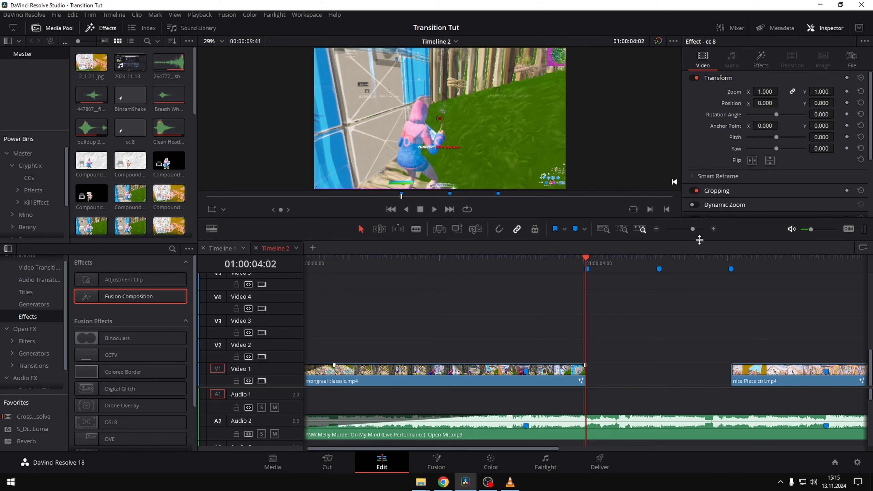
drag(728, 258, 731, 260)
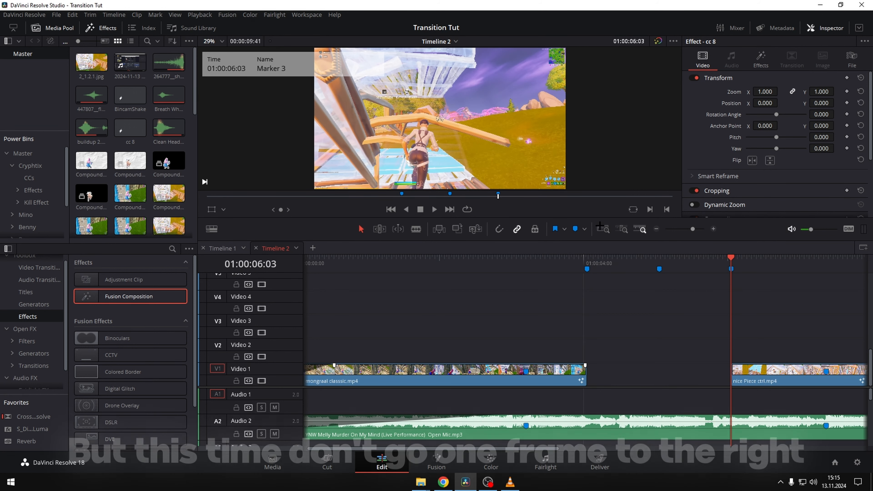
drag(693, 229, 697, 229)
click(629, 379)
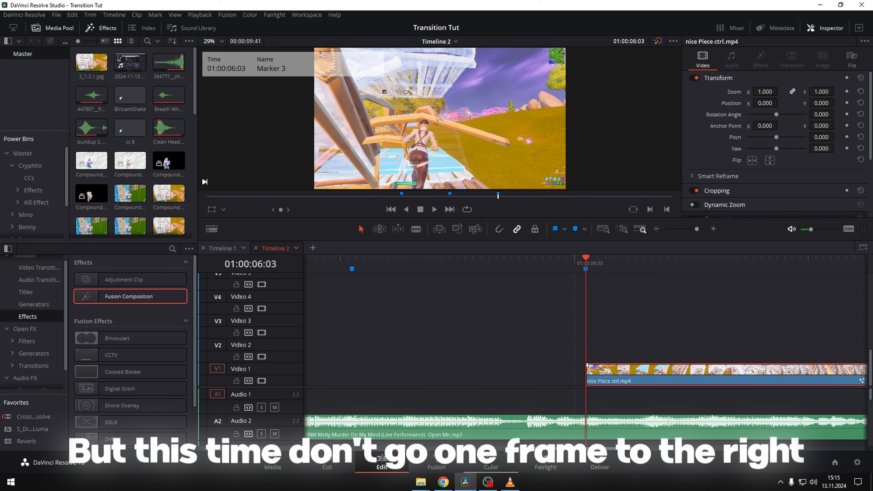
click(491, 462)
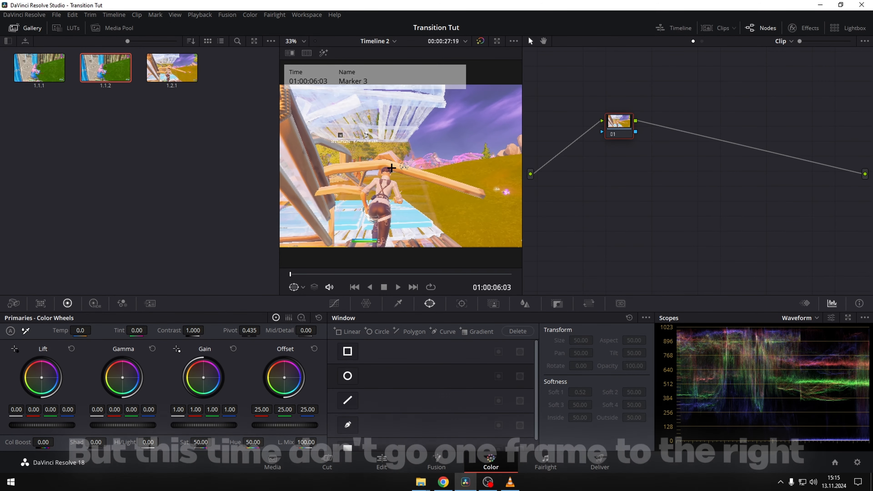
right_click(436, 171)
click(454, 175)
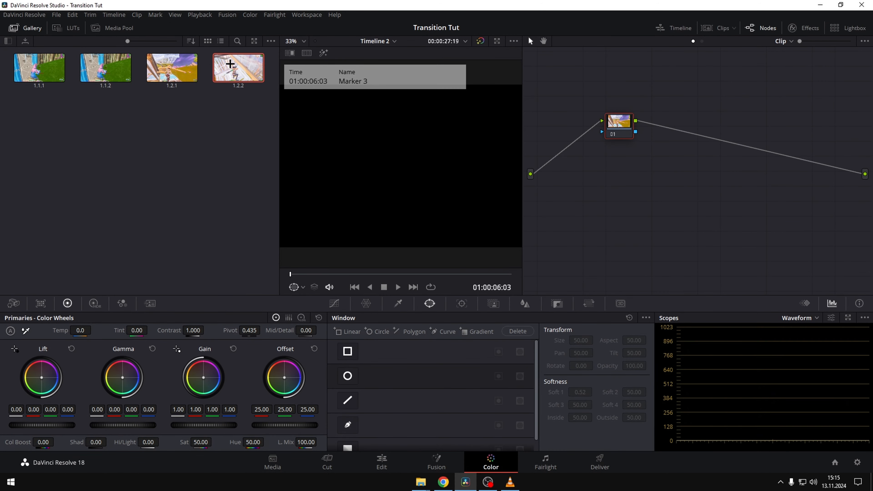
- Export still 1.2.2 to the D: drive as a PNG file named Number 2, then hide the gallery
right_click(220, 64)
click(267, 169)
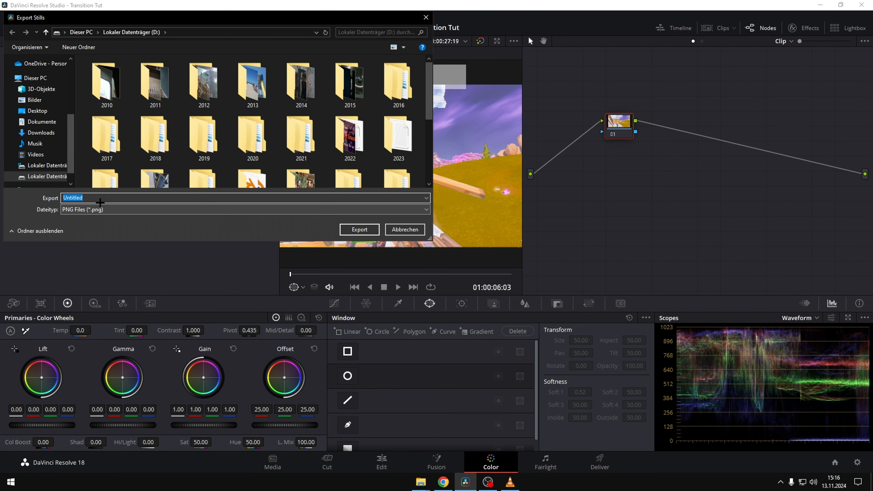
text(Numbe)
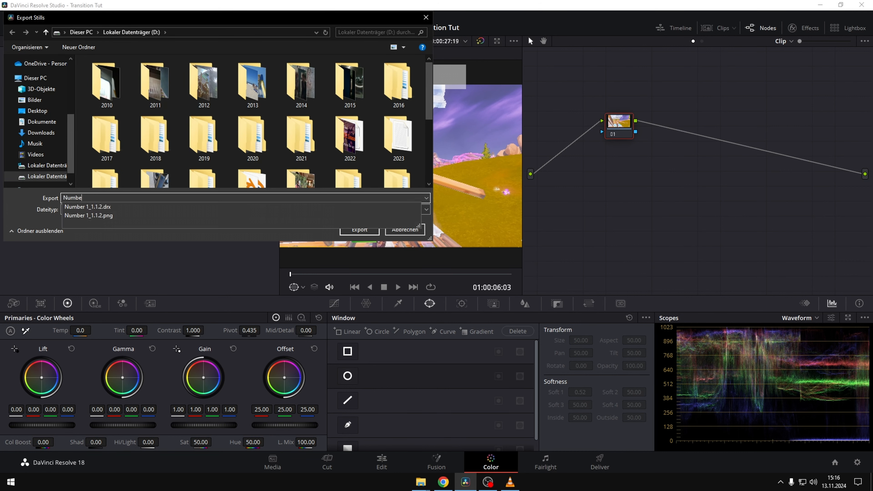
text(r 2)
key(Return)
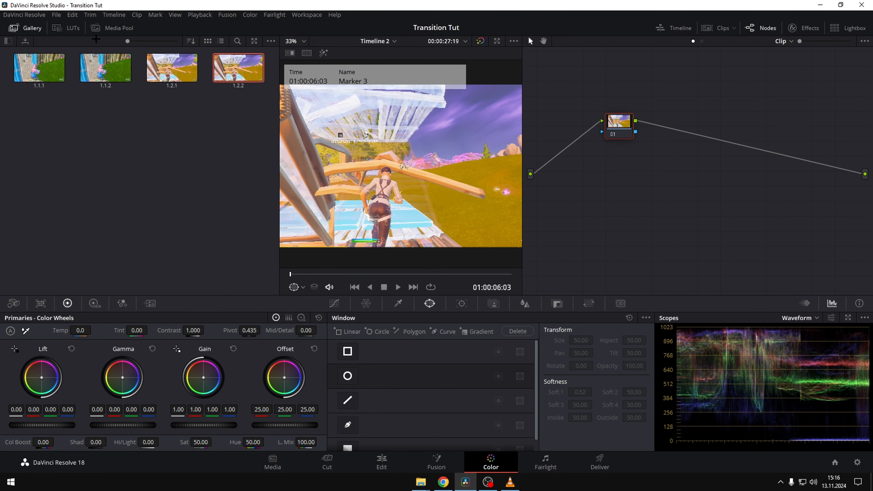
click(31, 29)
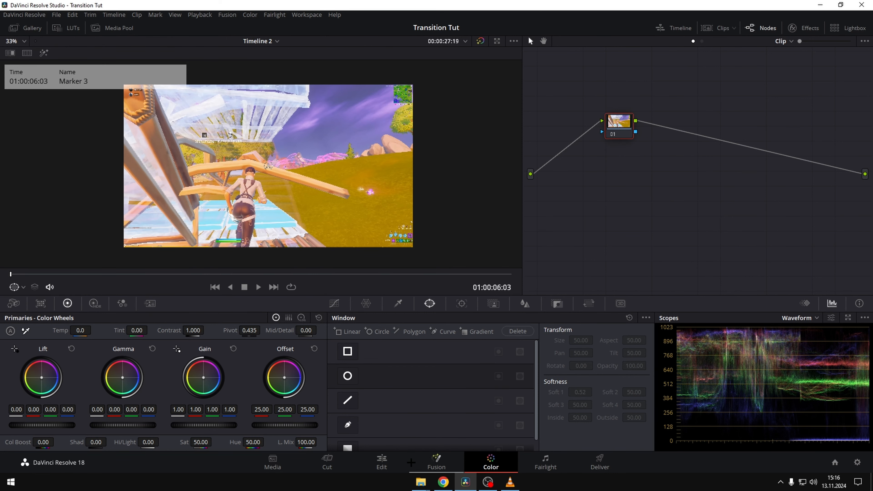
- Bring the Number 1_1.1.2 and Number 2_1.2.2 PNG files from File Explorer onto the Edit timeline, above the gap between the clips
key(shift+4)
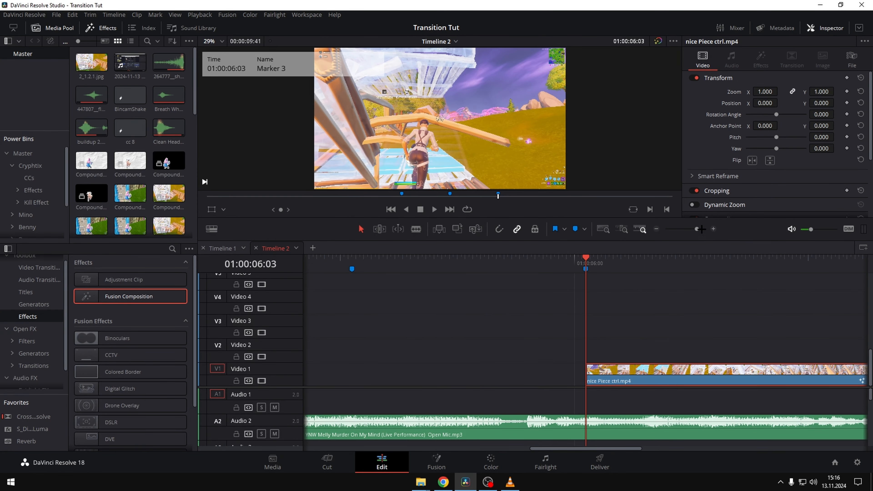
drag(698, 229, 691, 229)
click(421, 483)
click(553, 414)
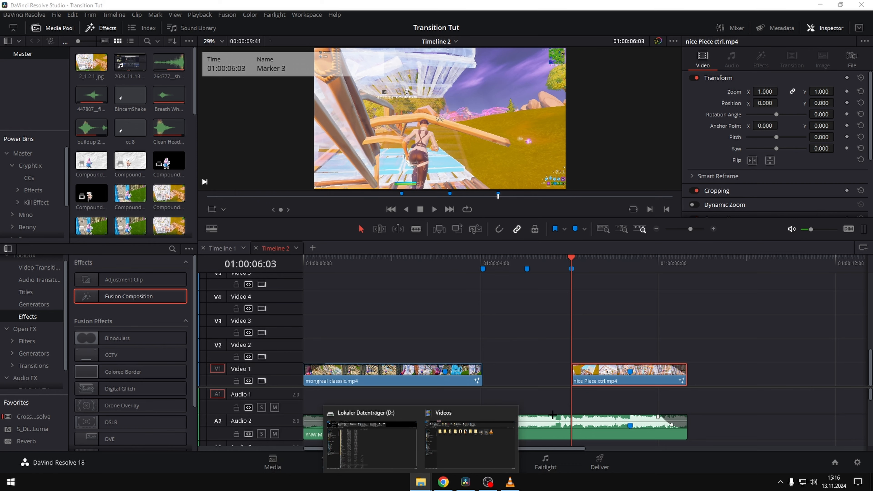
click(469, 444)
scroll(180, 444, down, 2)
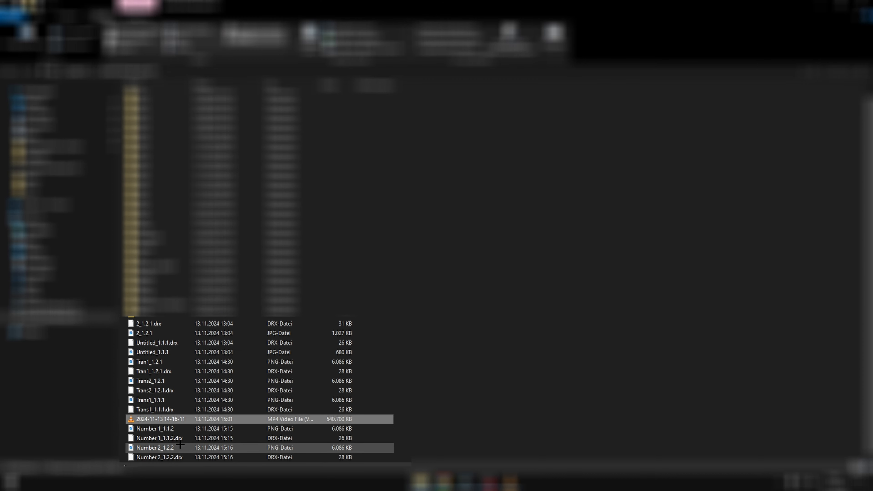
click(179, 447)
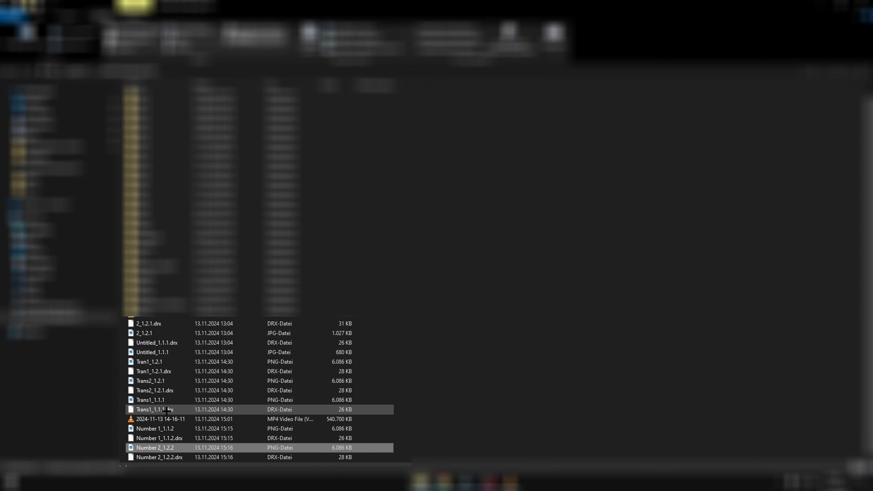
ctrl+click(174, 430)
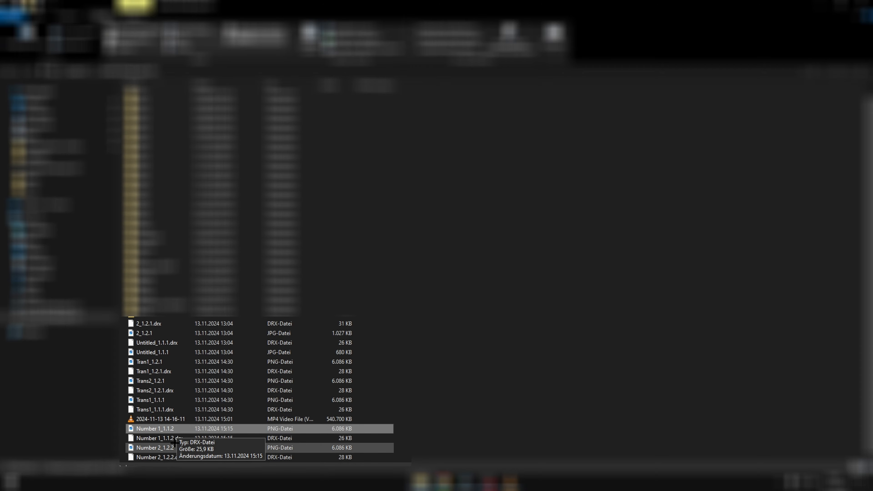
mouse_move(176, 428)
mouse_down()
mouse_move(454, 414)
mouse_move(468, 461)
mouse_move(504, 396)
mouse_move(464, 332)
mouse_move(469, 344)
mouse_move(526, 321)
mouse_up()
- Split the Number 1_1.1.2.png still at Marker 2 (01:00:05:03) and delete the part after it
click(482, 260)
click(527, 268)
key(ctrl+b)
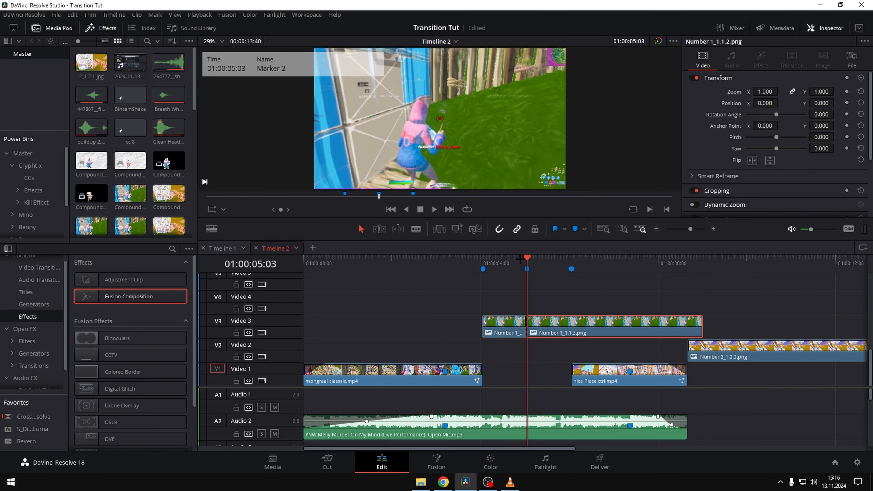
key(Delete)
- Fit Number 2_1.2.2.png between Marker 2 and Marker 3 on Video 2, and move Number 1_1.1.2.png down to the same track
drag(727, 348, 555, 346)
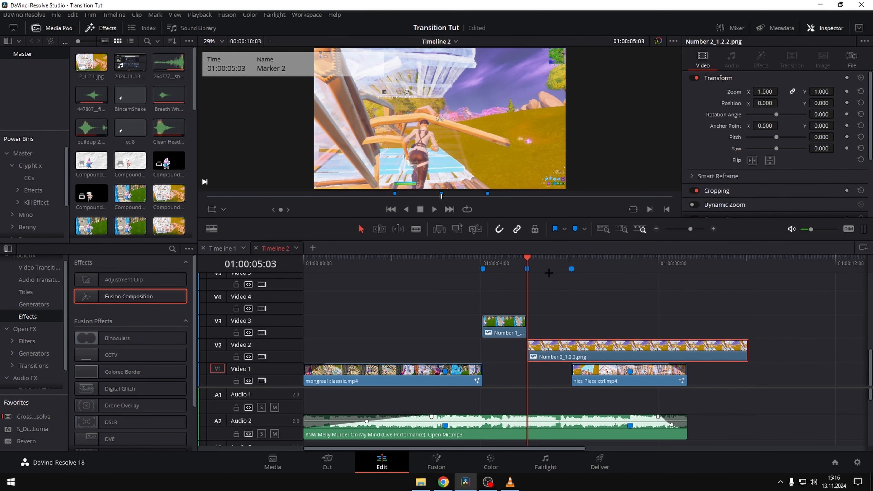
drag(557, 260, 571, 261)
key(ctrl+b)
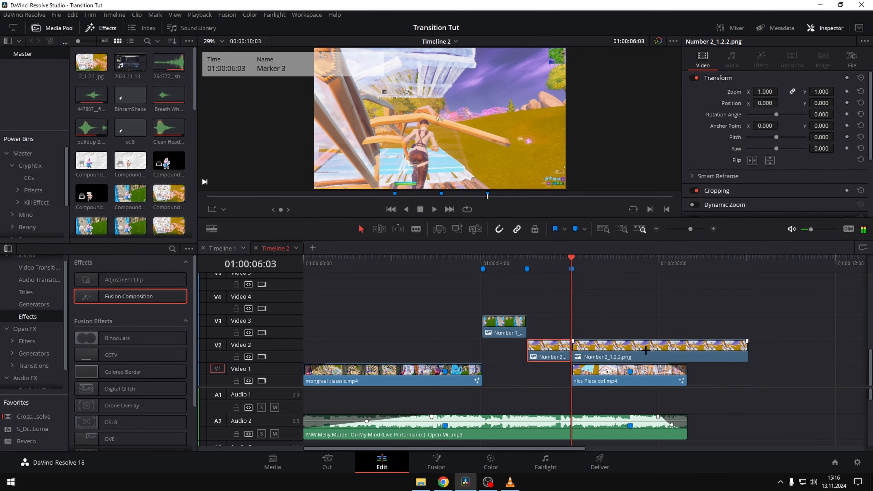
click(646, 350)
key(Delete)
drag(502, 325, 502, 348)
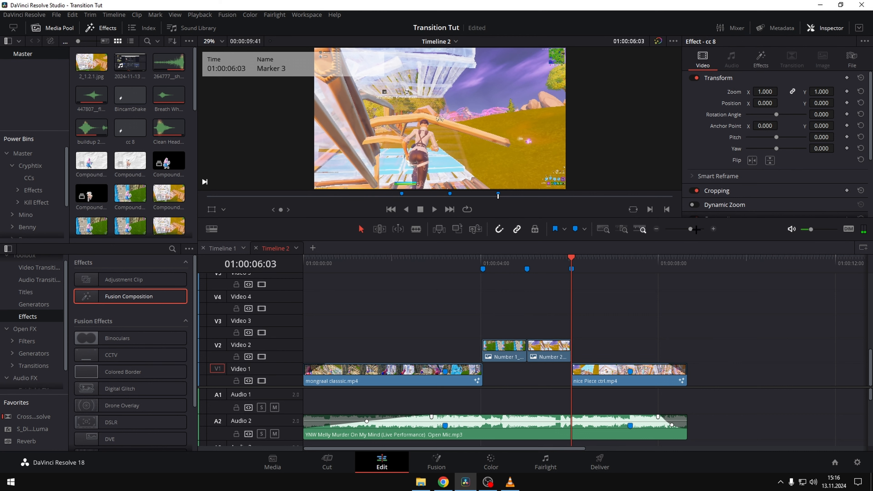
- Duplicate both PNG stills from Video 2 onto Video 3 and disable the two duplicates
drag(695, 229, 694, 228)
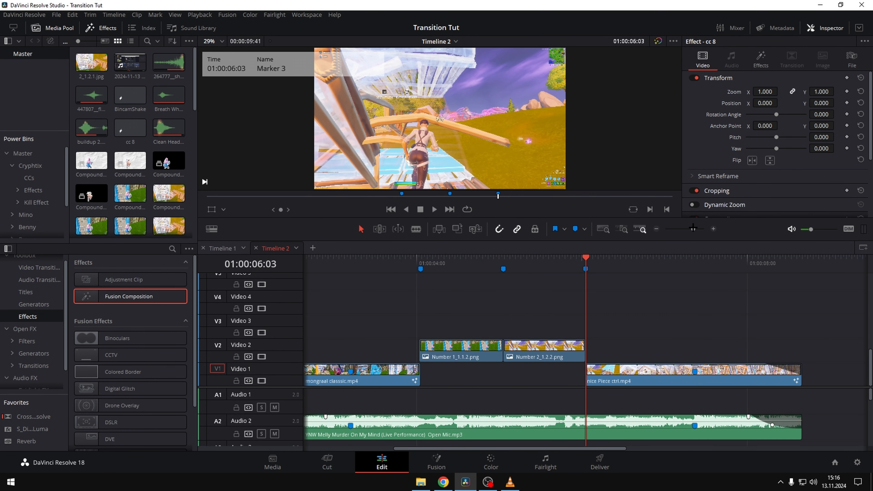
click(457, 346)
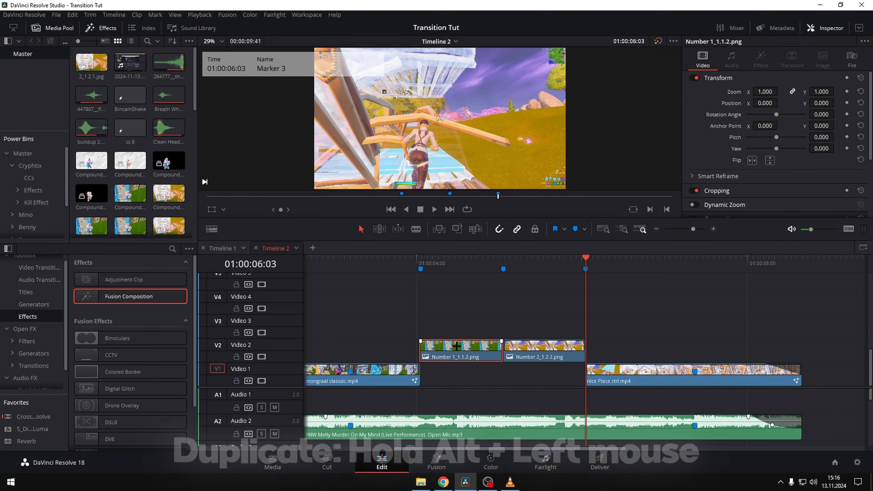
drag(457, 342, 457, 320)
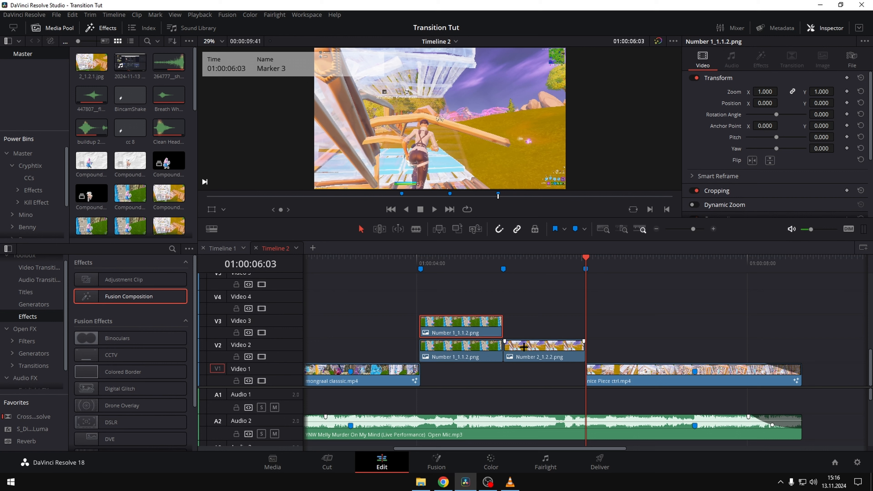
drag(528, 347, 528, 325)
click(725, 312)
drag(617, 308, 456, 333)
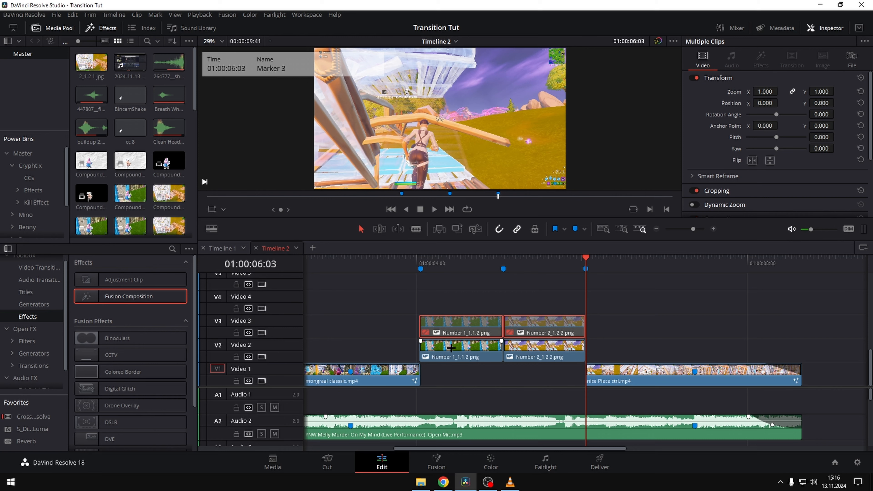
- Open the Number 1_1.1.2.png still on Video 2 in Fusion, go to frame 0, and set the timeline proxy resolution to Full
click(468, 352)
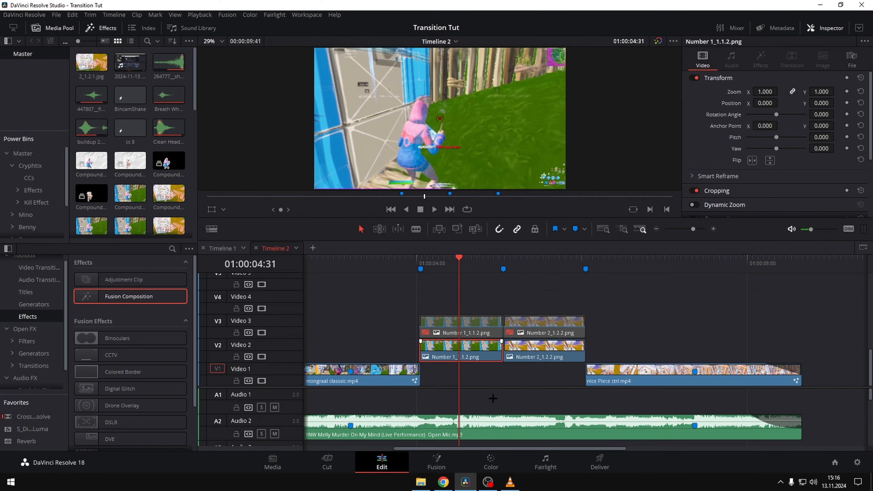
click(437, 461)
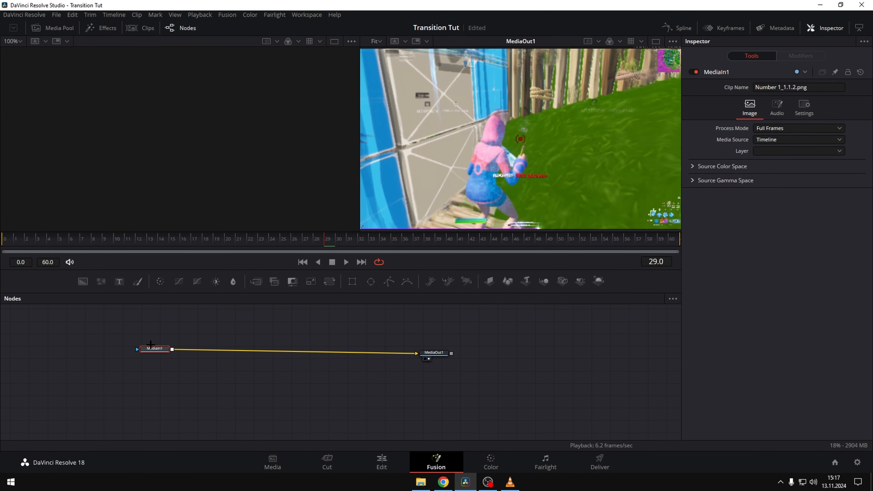
drag(329, 242, 32, 244)
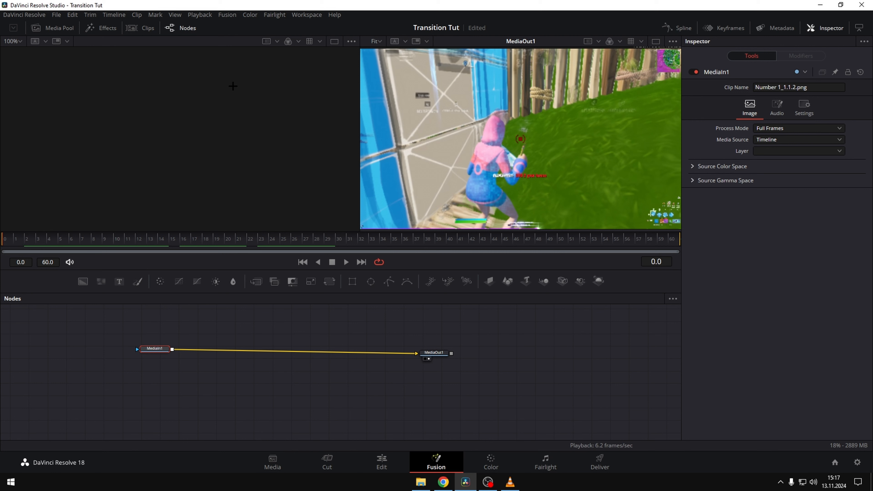
click(200, 15)
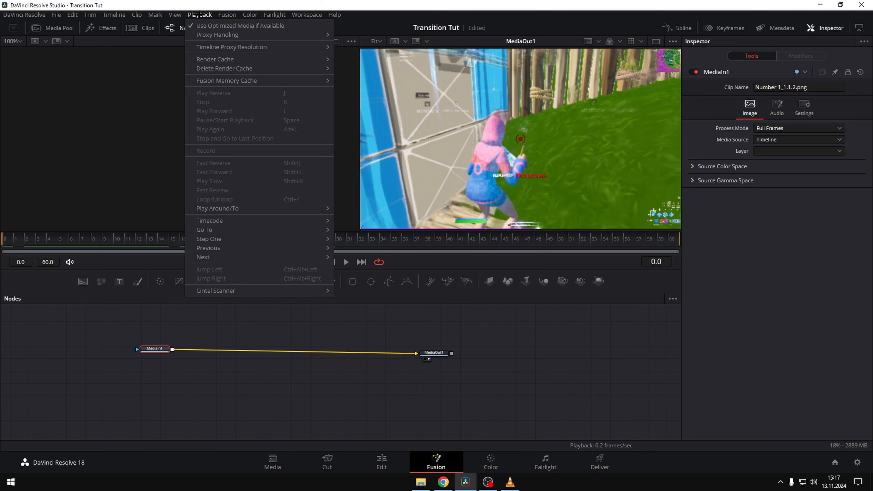
mouse_move(276, 47)
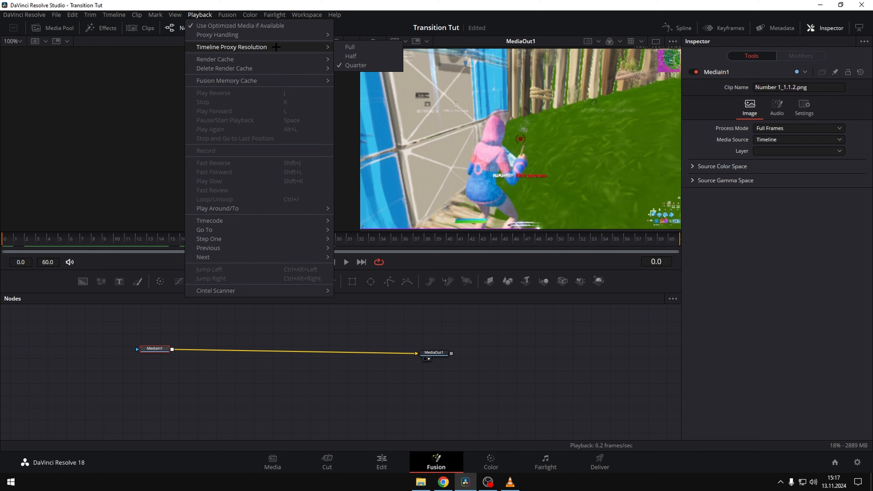
click(349, 47)
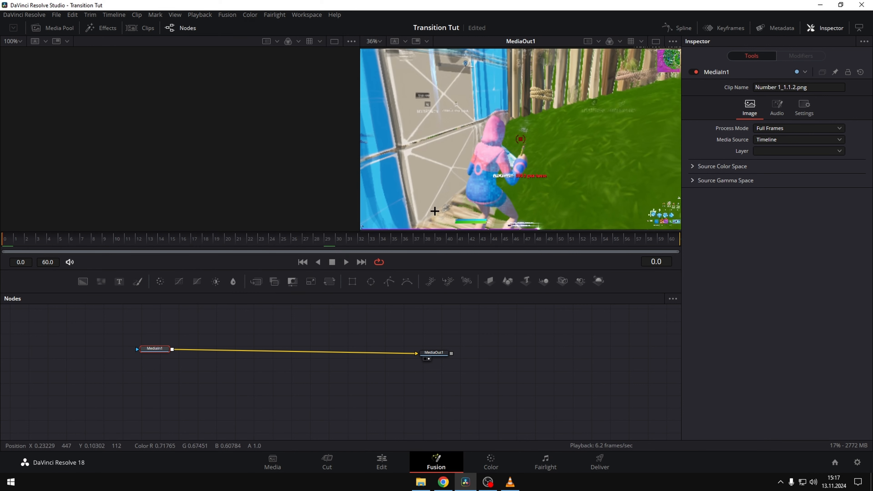
- Add a Paint node after MediaIn1 and set it to Clone apply mode with the Stroke tool
drag(160, 349, 145, 359)
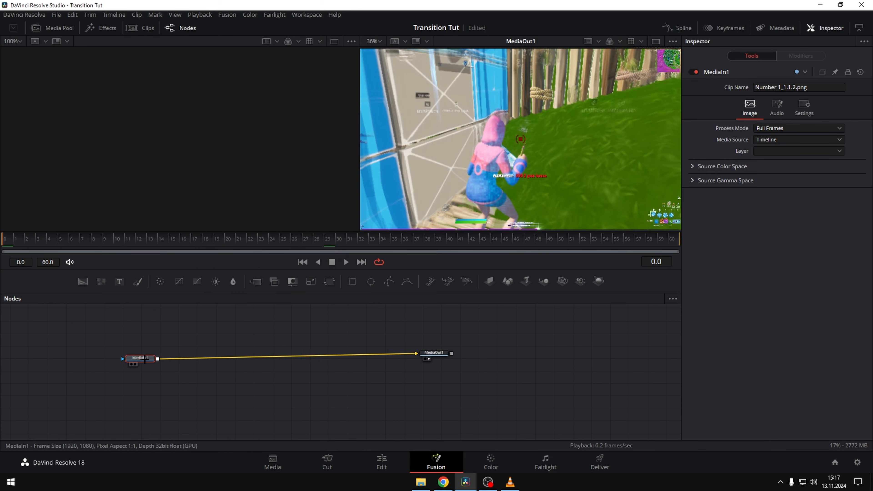
click(138, 281)
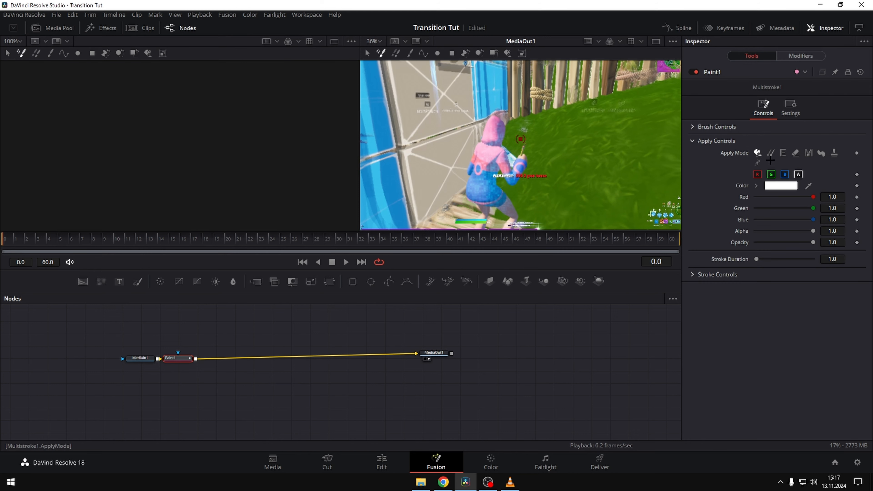
click(770, 153)
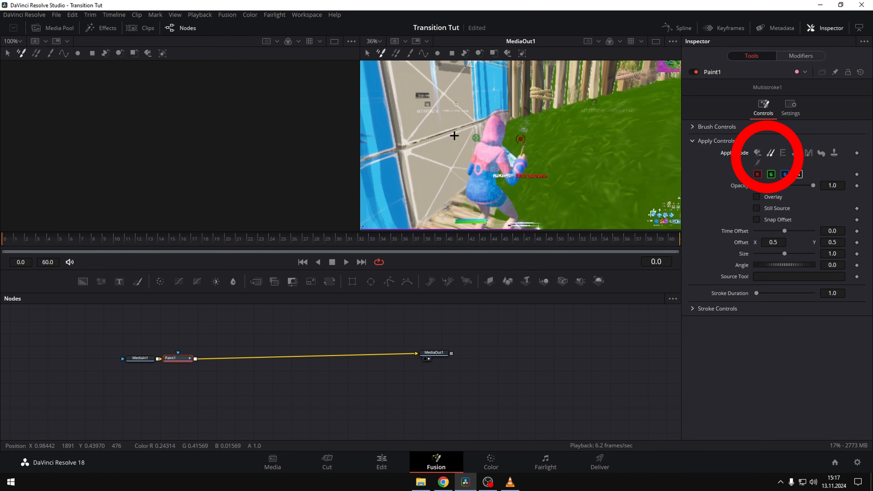
click(51, 53)
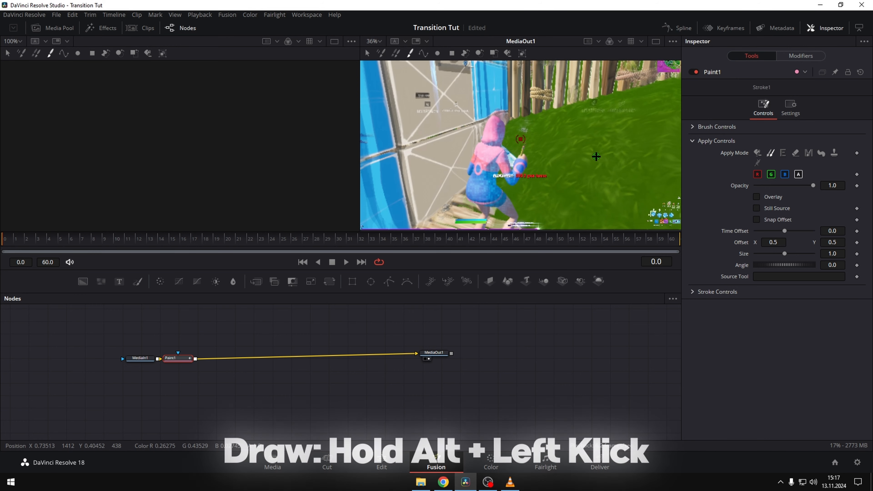
- Paint out the pink-haired character by cloning the surrounding grass, wooden floor and wall over it
alt+click(597, 149)
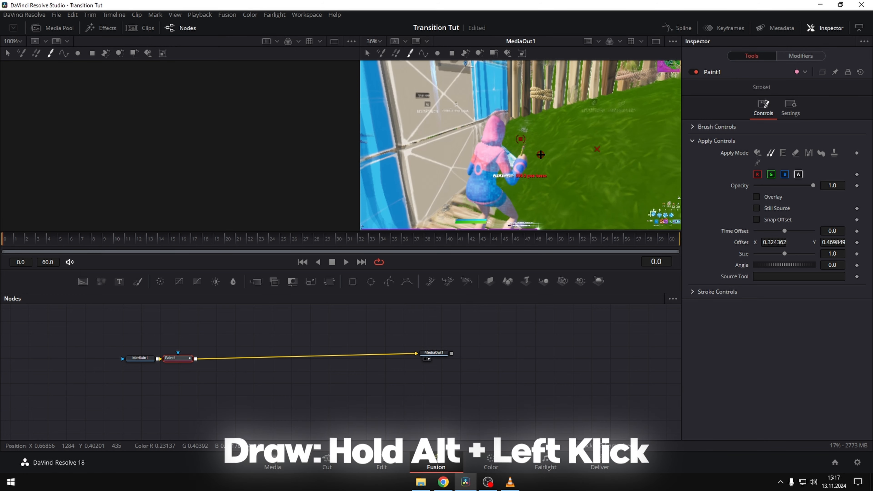
mouse_move(529, 152)
mouse_down()
mouse_move(536, 136)
mouse_move(539, 156)
mouse_move(521, 159)
mouse_move(542, 175)
mouse_move(510, 182)
mouse_move(520, 166)
mouse_move(515, 177)
mouse_move(502, 175)
mouse_move(506, 164)
mouse_move(520, 170)
mouse_move(509, 171)
mouse_move(509, 151)
mouse_move(504, 177)
mouse_up()
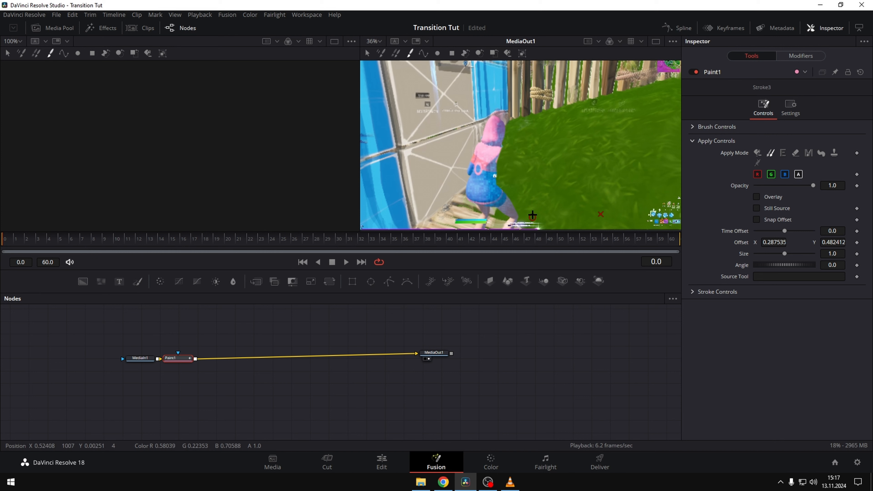
mouse_move(532, 215)
mouse_down()
mouse_move(504, 207)
mouse_move(495, 193)
mouse_move(507, 183)
mouse_move(497, 192)
mouse_move(493, 175)
mouse_move(504, 146)
mouse_move(495, 169)
mouse_move(504, 152)
mouse_up()
mouse_move(553, 223)
mouse_down()
mouse_move(515, 226)
mouse_move(513, 215)
mouse_up()
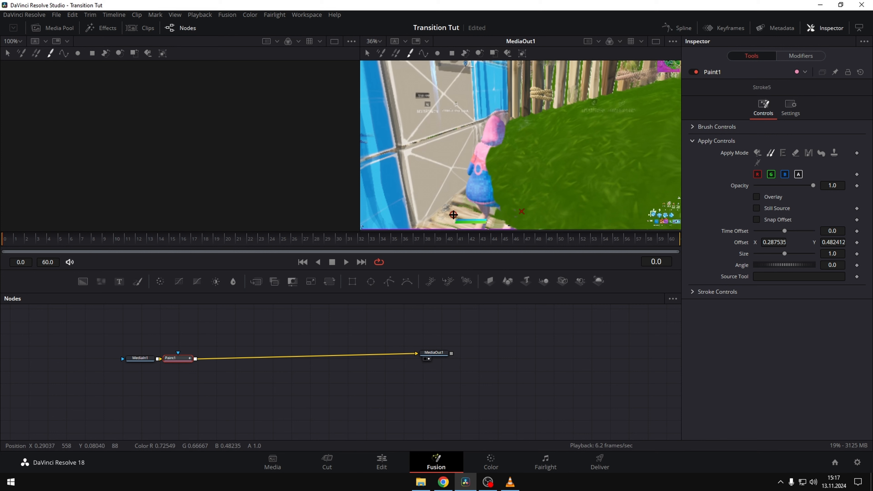
alt+click(458, 213)
mouse_move(486, 210)
mouse_down()
mouse_move(462, 200)
mouse_move(526, 220)
mouse_move(514, 209)
mouse_move(474, 224)
mouse_move(472, 216)
mouse_move(487, 227)
mouse_move(462, 221)
mouse_move(463, 228)
mouse_move(527, 226)
mouse_move(463, 221)
mouse_move(516, 200)
mouse_move(494, 205)
mouse_move(512, 150)
mouse_move(466, 177)
mouse_move(494, 184)
mouse_move(496, 196)
mouse_move(472, 191)
mouse_up()
alt+click(478, 214)
alt+click(479, 219)
click(479, 224)
alt+click(465, 224)
click(478, 221)
alt+click(515, 200)
alt+click(504, 195)
mouse_move(477, 183)
mouse_down()
mouse_move(487, 180)
mouse_move(484, 165)
mouse_up()
alt+click(454, 191)
mouse_move(474, 185)
mouse_down()
mouse_move(474, 151)
mouse_move(494, 121)
mouse_move(484, 158)
mouse_move(510, 165)
mouse_move(500, 147)
mouse_move(508, 128)
mouse_up()
alt+click(512, 166)
drag(492, 162, 474, 193)
alt+click(528, 169)
alt+click(491, 100)
drag(499, 112, 493, 114)
alt+click(496, 92)
drag(496, 111, 492, 114)
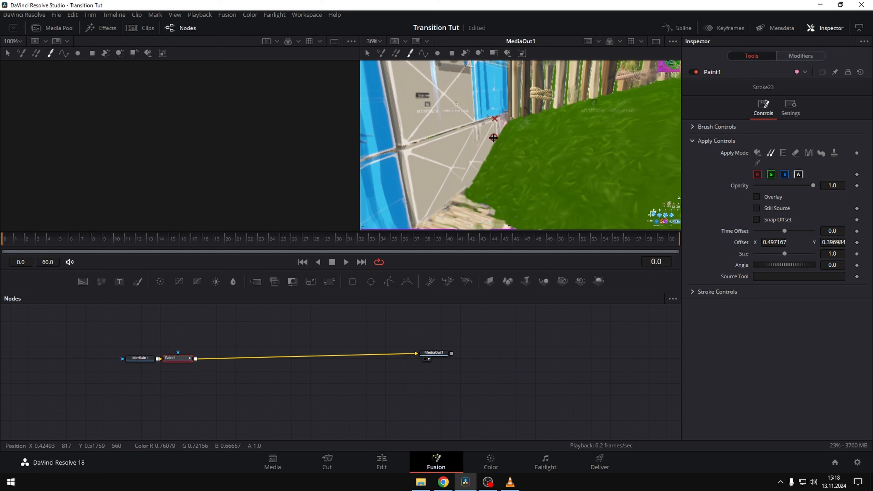
alt+click(453, 147)
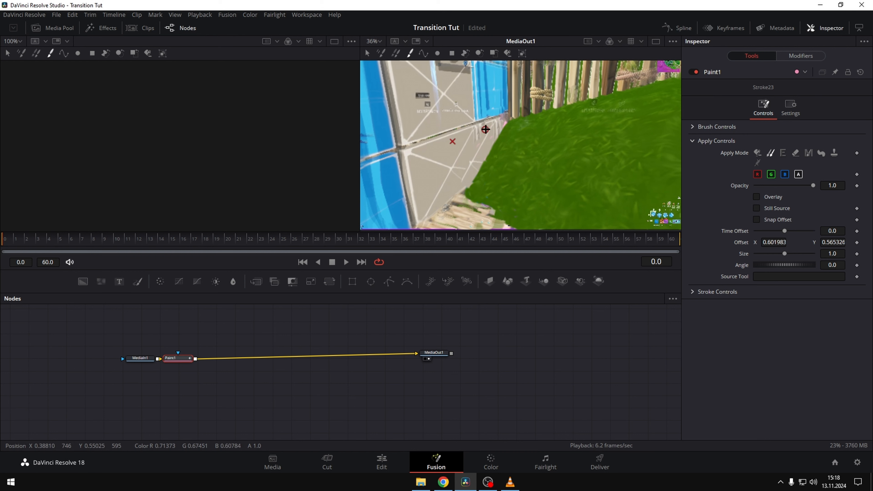
click(502, 124)
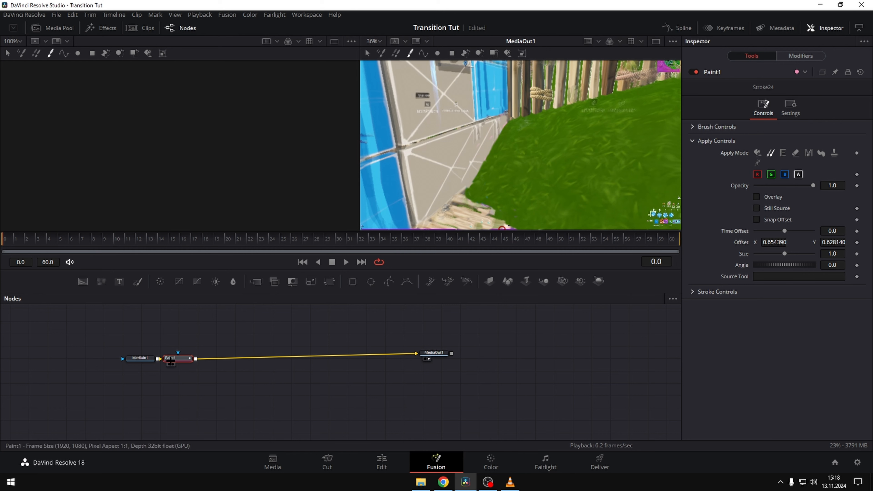
- Add a ColorCorrector node after Paint1 with saturation 0, contrast 1.19 and brightness -0.08
click(160, 281)
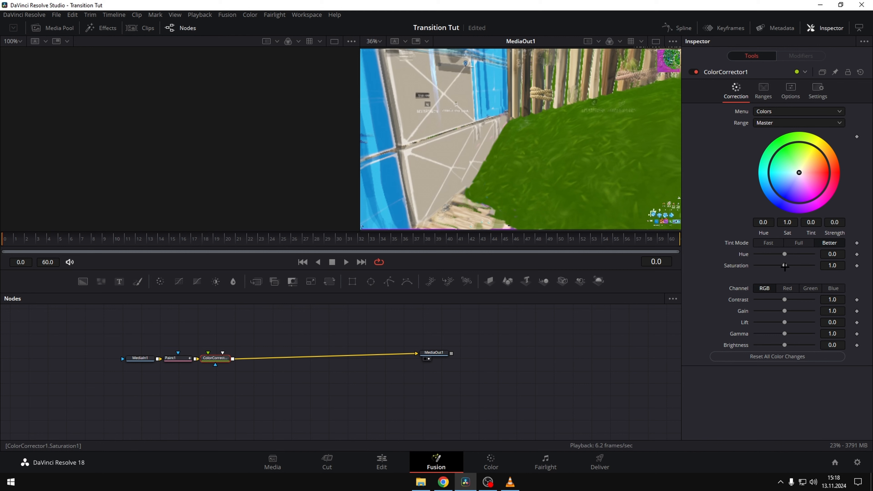
drag(785, 266, 629, 262)
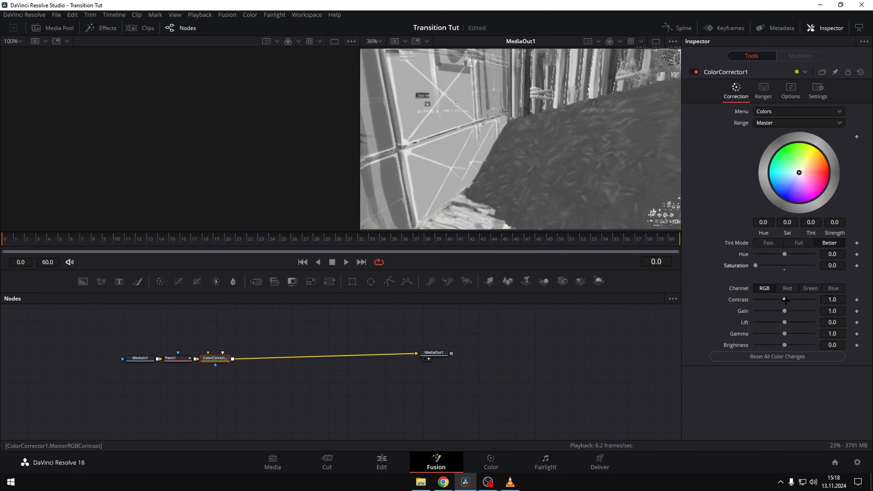
drag(786, 300, 788, 299)
drag(784, 345, 783, 344)
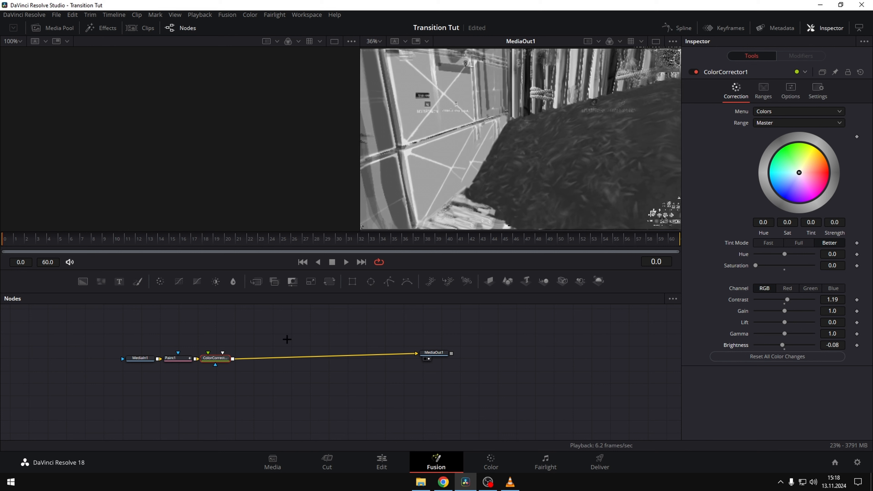
- Add an S_Posterize node after the ColorCorrector and set its amount to 0.134
key(shift+space)
text(S-pos)
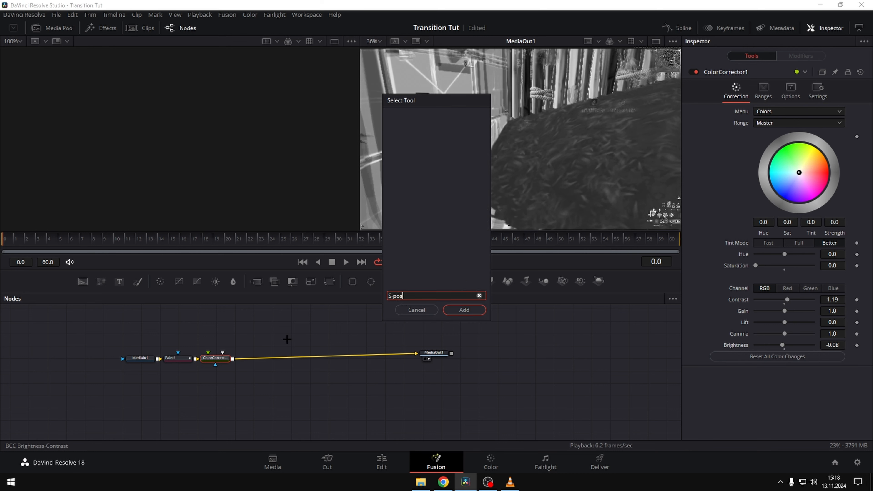
text(o)
key(BackSpace)
key(BackSpace)
key(BackSpace)
text(_po)
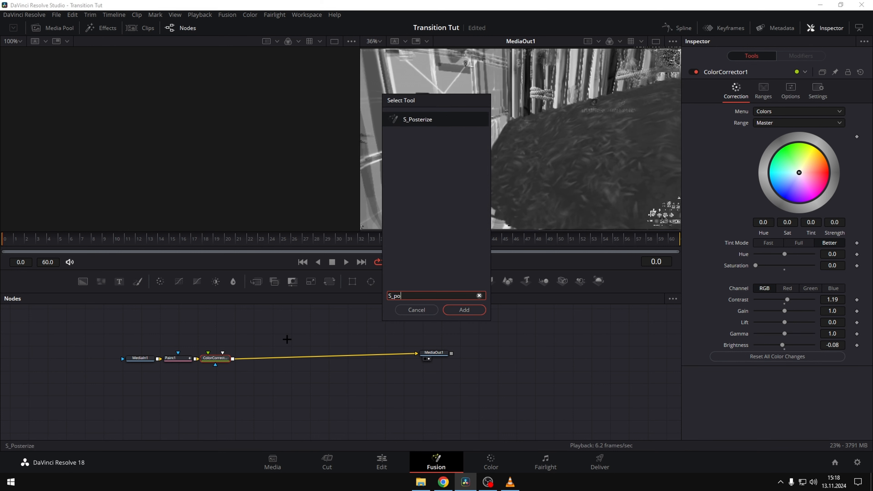
click(463, 310)
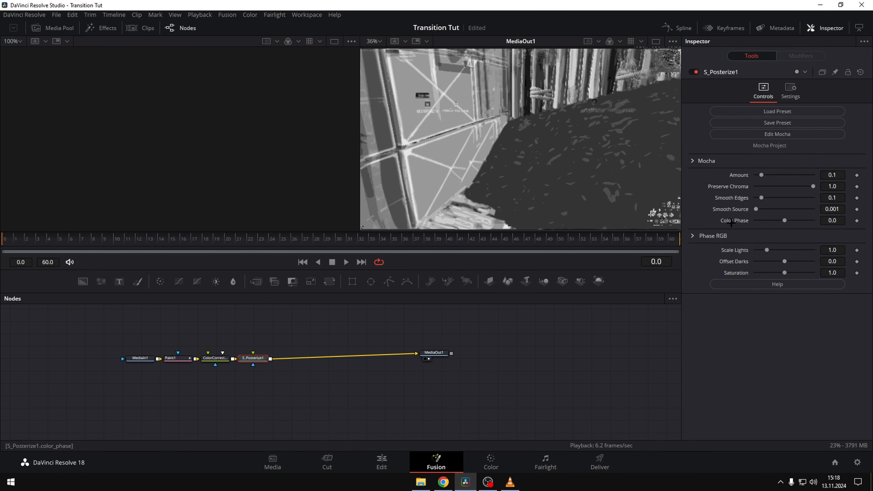
drag(762, 175, 763, 174)
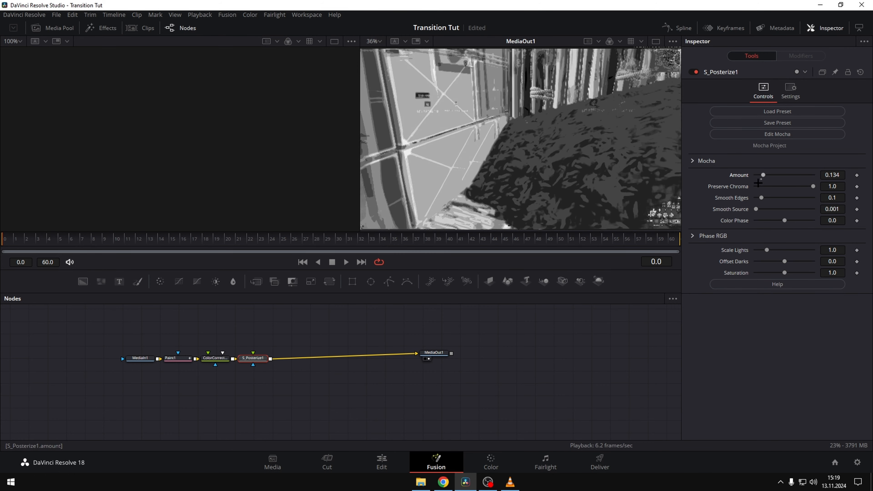
- Return to the Edit timeline and open the Number 2_1.2.2.png still on Video 2 in Fusion
click(382, 462)
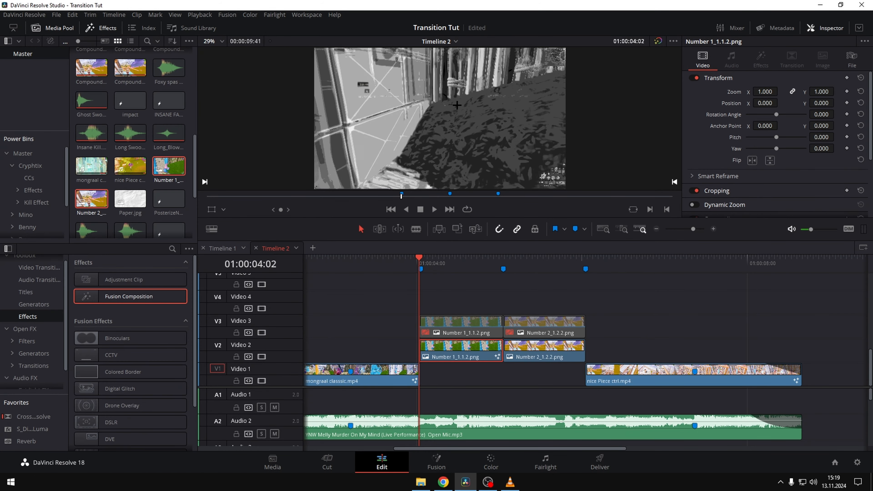
click(533, 271)
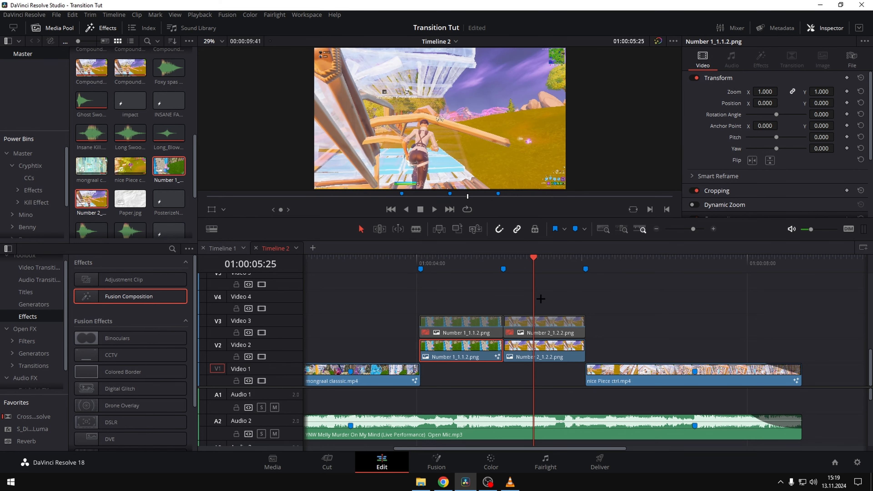
right_click(530, 347)
click(557, 241)
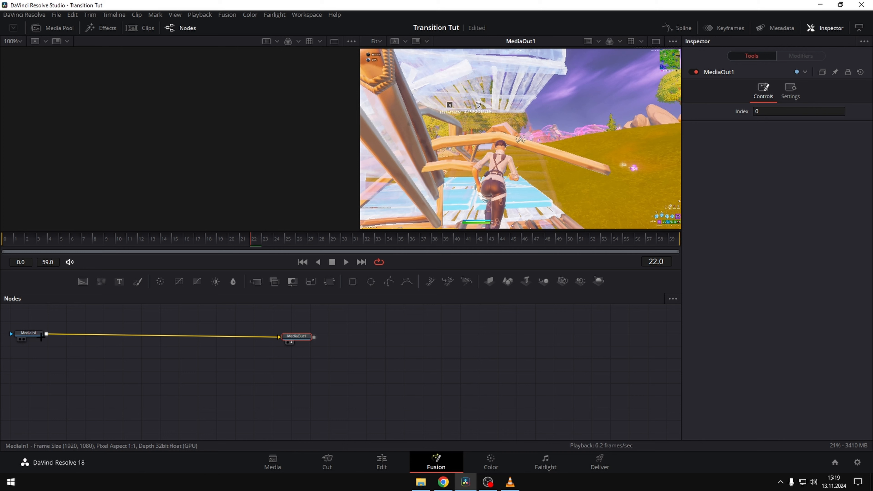
- Add a Paint node after MediaIn1 and paint out the running character with Clone strokes sampled from the surrounding ground and build pieces
click(138, 281)
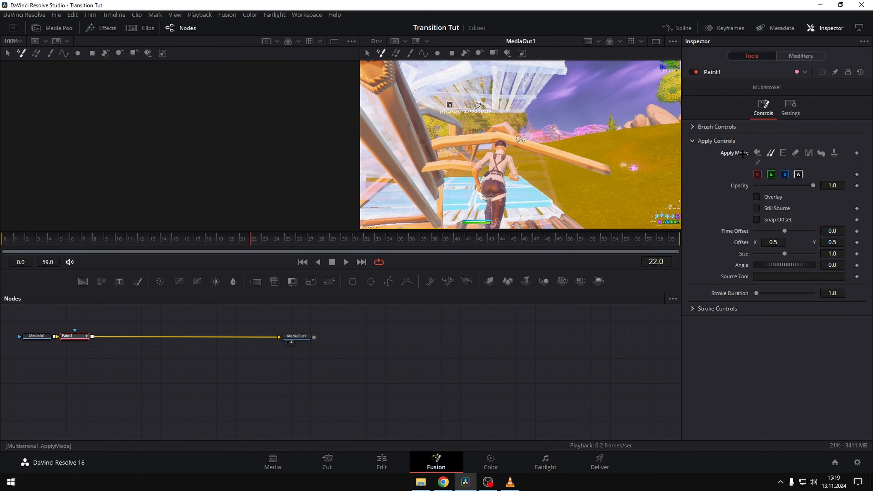
click(51, 53)
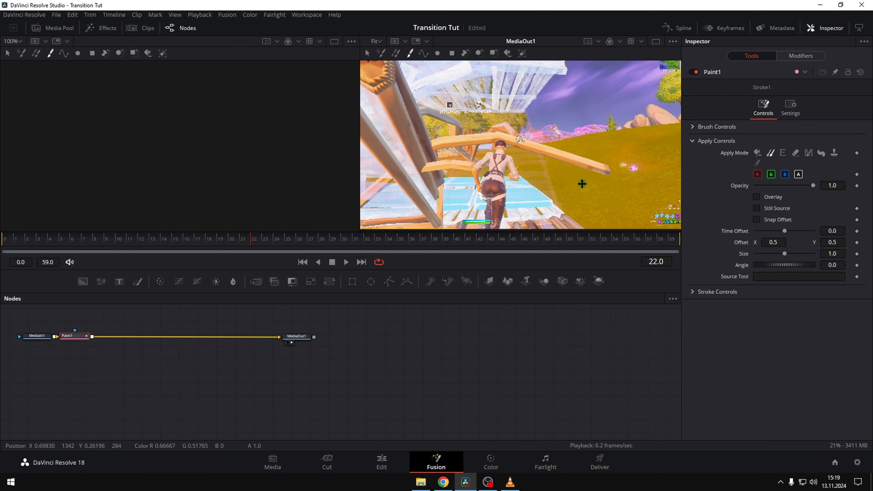
drag(581, 183, 509, 161)
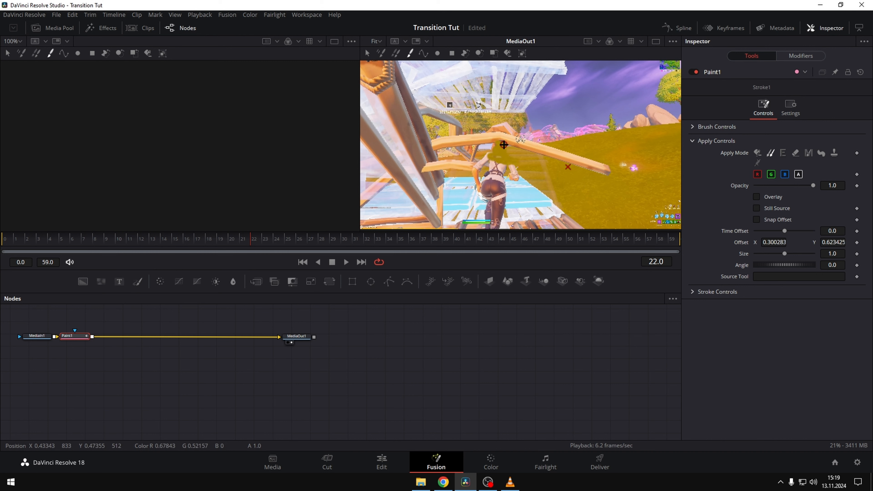
alt+click(536, 166)
mouse_move(507, 163)
mouse_down()
mouse_move(515, 171)
mouse_move(482, 162)
mouse_up()
mouse_move(496, 169)
mouse_down()
mouse_move(487, 170)
mouse_move(484, 154)
mouse_up()
drag(500, 156, 490, 149)
alt+click(526, 215)
mouse_move(500, 224)
mouse_down()
mouse_move(503, 205)
mouse_move(493, 205)
mouse_move(519, 196)
mouse_move(495, 198)
mouse_up()
mouse_move(499, 199)
mouse_down()
mouse_move(480, 190)
mouse_move(501, 185)
mouse_move(492, 182)
mouse_up()
alt+click(474, 187)
mouse_move(502, 171)
mouse_down()
mouse_move(500, 190)
mouse_move(516, 180)
mouse_up()
alt+click(513, 216)
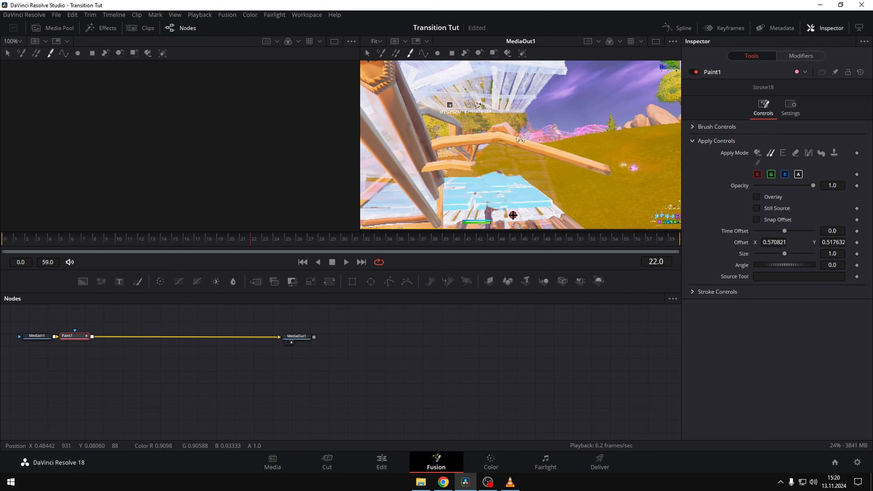
drag(498, 211, 490, 212)
alt+click(477, 215)
mouse_move(492, 215)
mouse_down()
mouse_move(473, 215)
mouse_move(503, 225)
mouse_move(485, 223)
mouse_up()
alt+click(503, 226)
alt+click(526, 168)
mouse_move(501, 173)
mouse_down()
mouse_move(489, 172)
mouse_move(519, 174)
mouse_up()
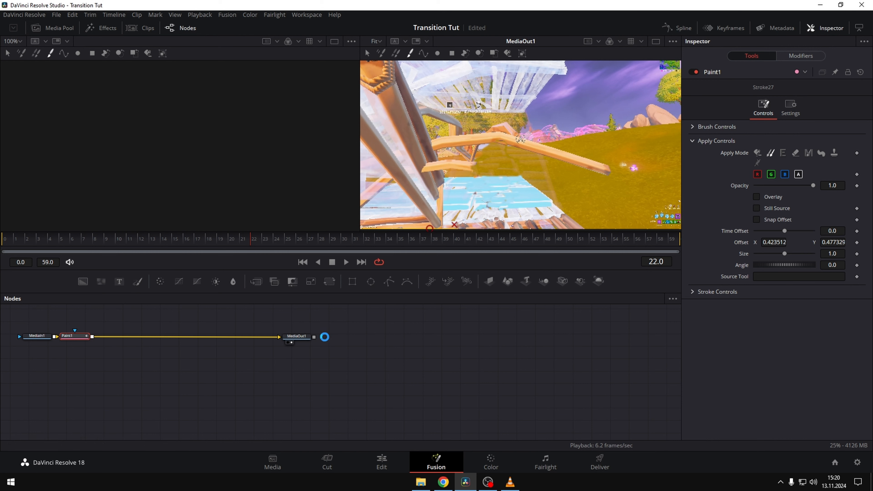
- Add a ColorCorrector node after Paint1 with saturation 0, contrast 1.19, gamma 1.0 and brightness -0.11
click(179, 281)
drag(785, 265, 756, 265)
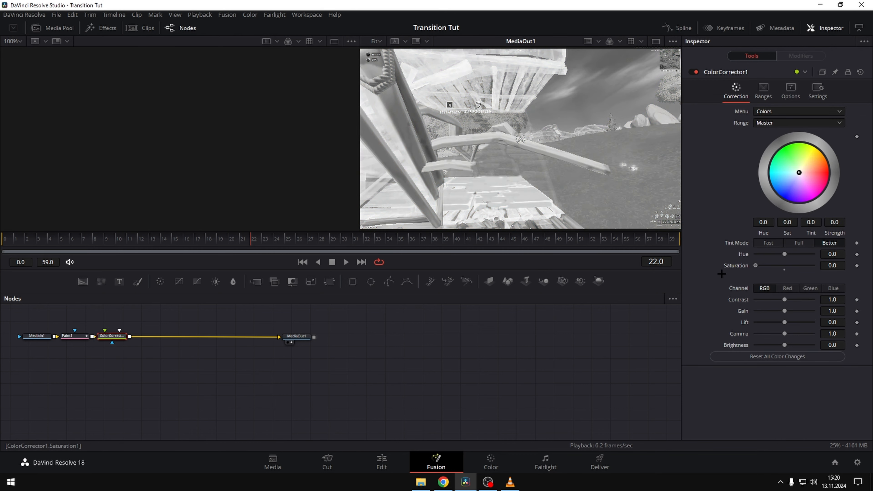
drag(785, 334, 779, 344)
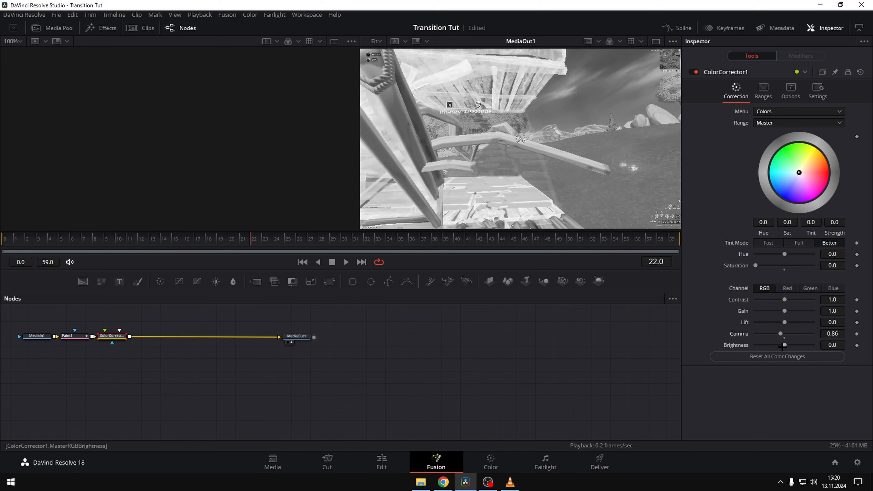
drag(784, 301, 787, 301)
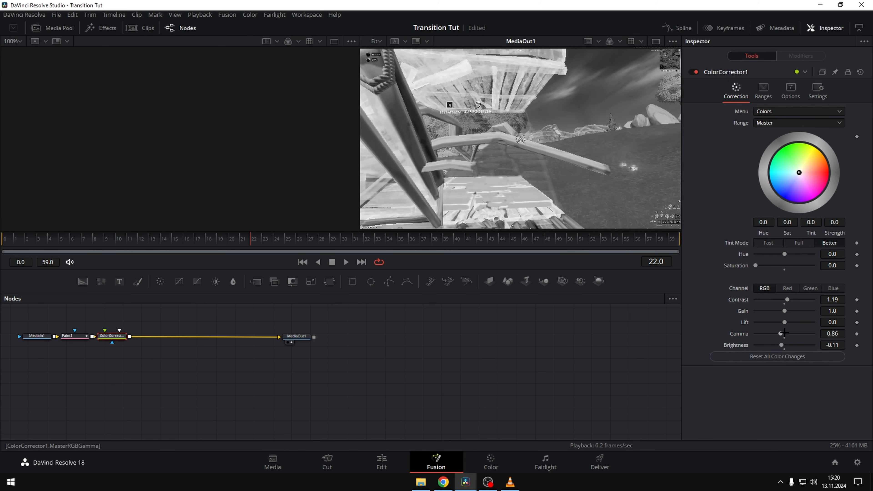
double_click(783, 334)
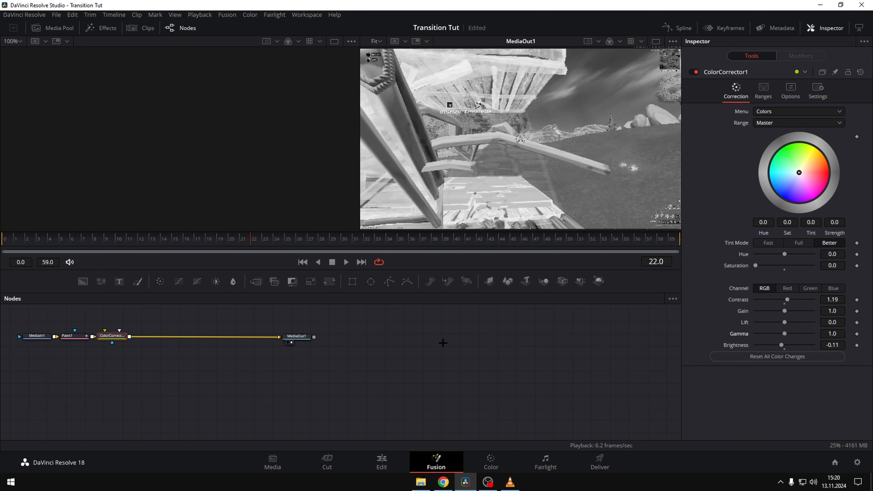
- Lower the ColorCorrector brightness to -0.16 and add an S_Posterize node after it with a slightly raised amount
drag(782, 345, 781, 345)
key(shift+space)
text(S_pos)
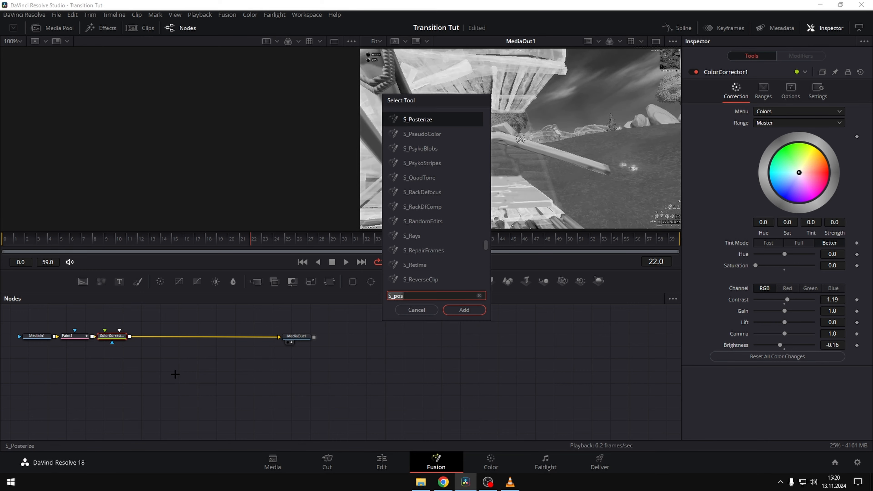
click(479, 309)
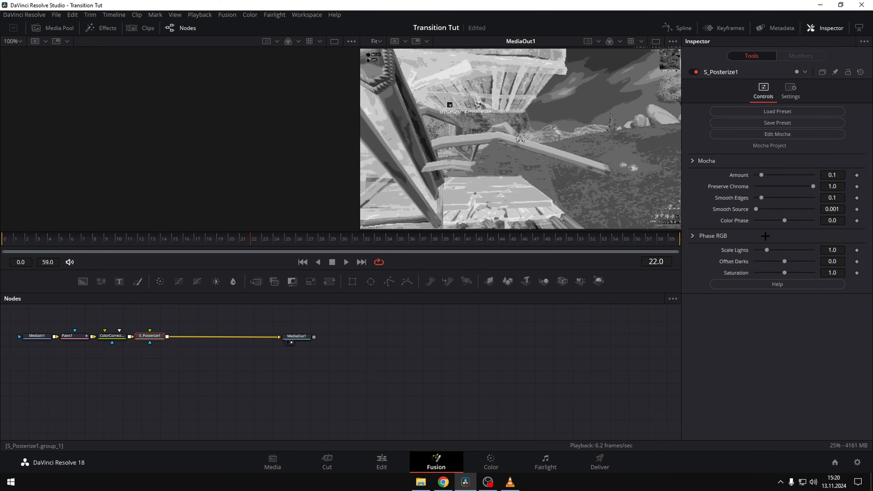
drag(761, 174, 763, 175)
key(shift+4)
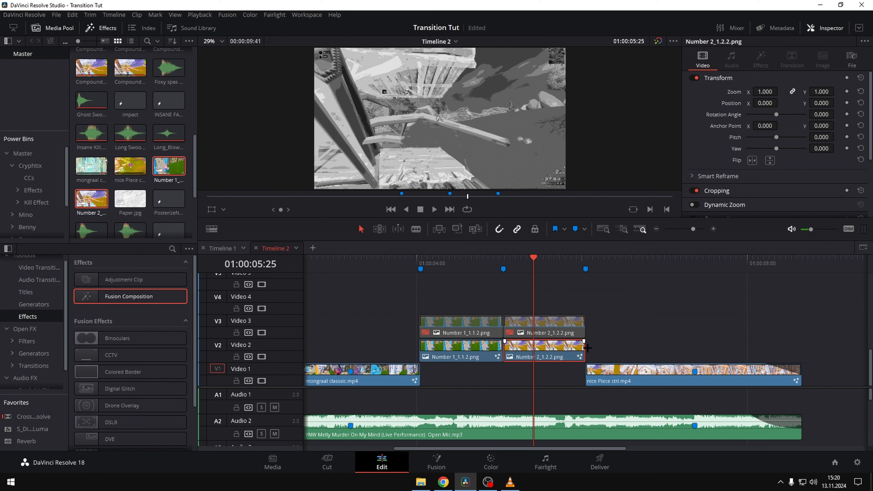
- Re-enable both stills on Video 3 and open the Number 1_1.1.2.png still on that track in the Color page
click(492, 332)
click(459, 258)
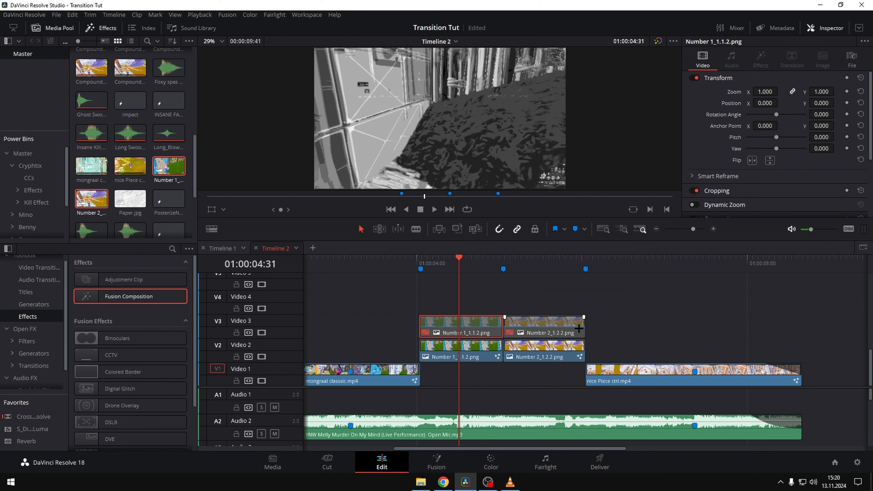
drag(625, 312, 465, 329)
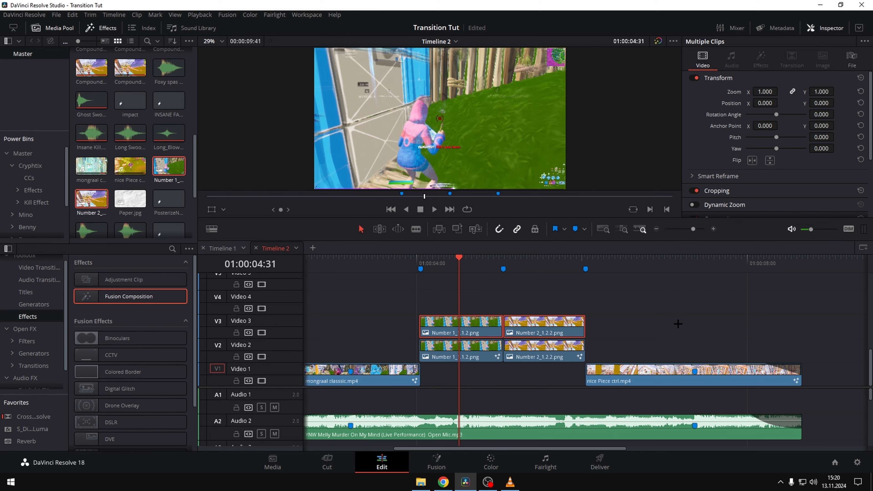
click(472, 328)
click(490, 463)
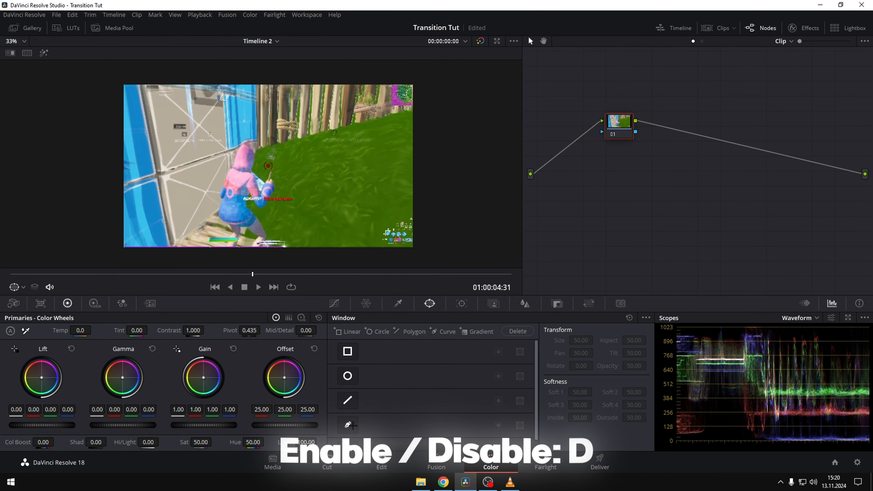
- Outline the hooded character tightly with a Curve window and set its Inside softness to 0.18
click(347, 425)
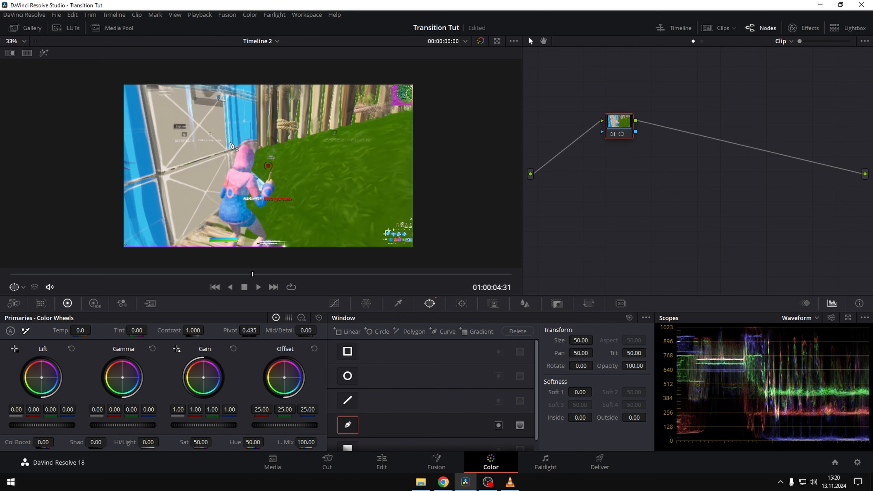
scroll(241, 159, up, 2)
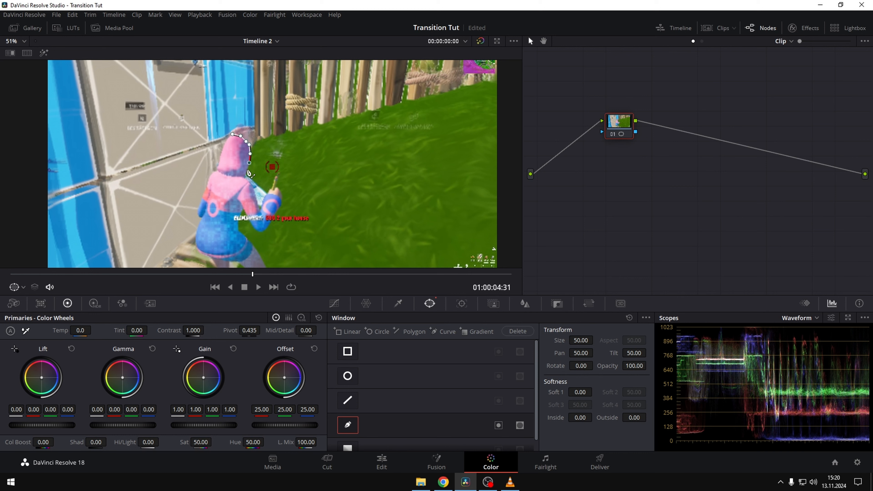
click(265, 191)
click(244, 237)
click(250, 240)
click(251, 245)
drag(262, 260, 280, 199)
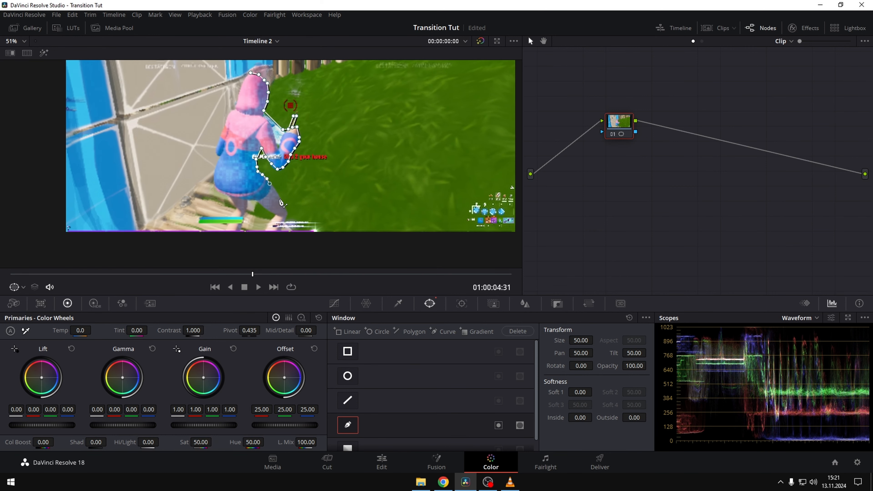
click(288, 215)
click(281, 231)
click(267, 230)
click(242, 224)
click(222, 193)
click(215, 179)
click(215, 166)
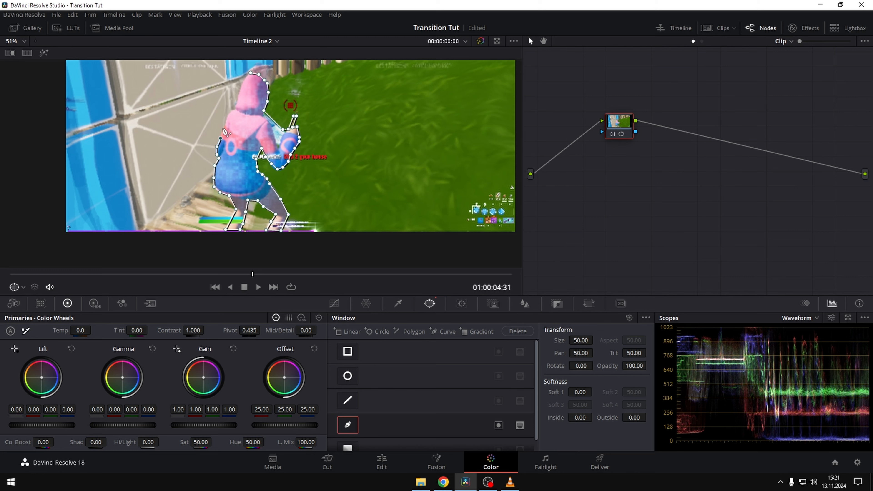
click(237, 101)
click(244, 84)
click(251, 73)
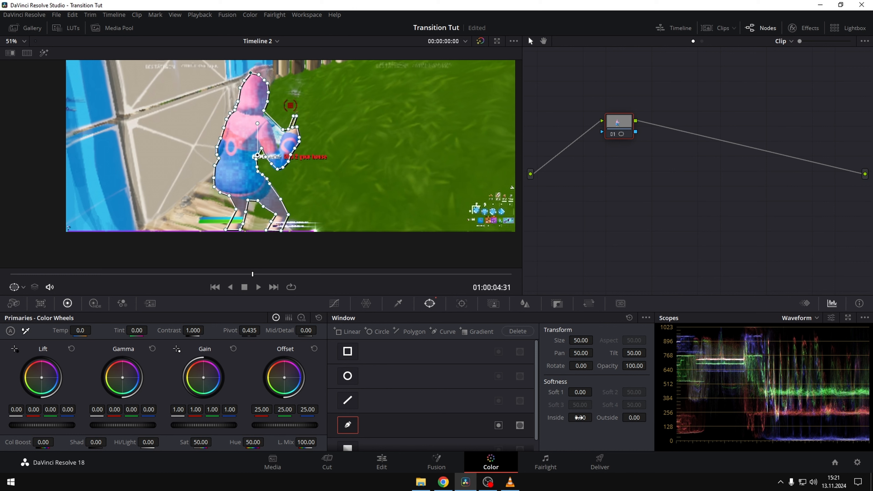
drag(581, 418, 594, 417)
- Add an alpha output, connect node 01's alpha to it to isolate the hooded character, and return to the Edit page
right_click(703, 193)
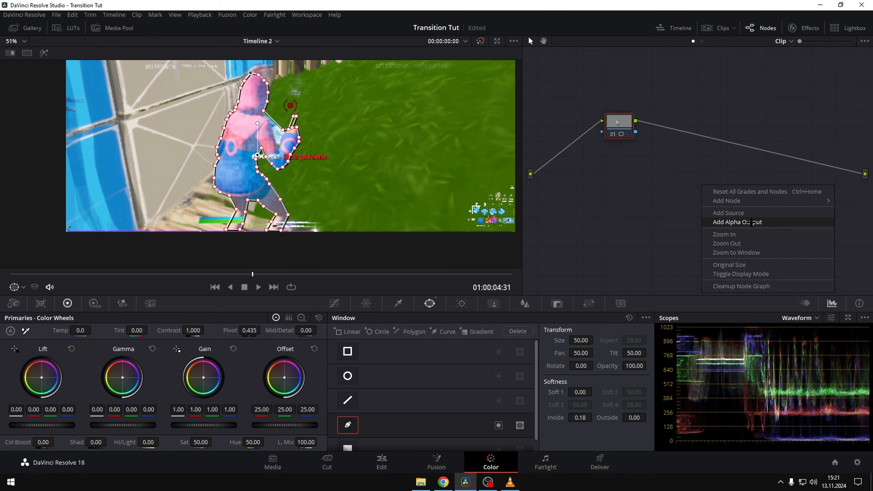
click(751, 223)
drag(636, 132, 866, 190)
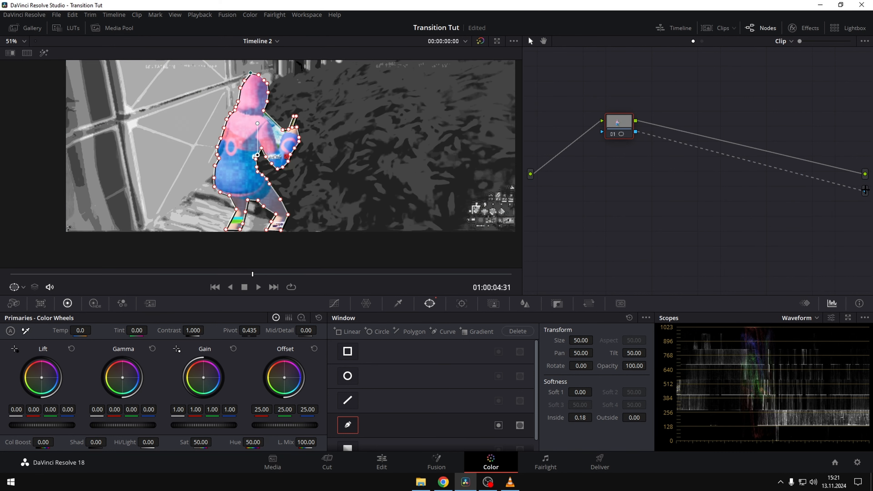
scroll(367, 130, down, 2)
click(381, 462)
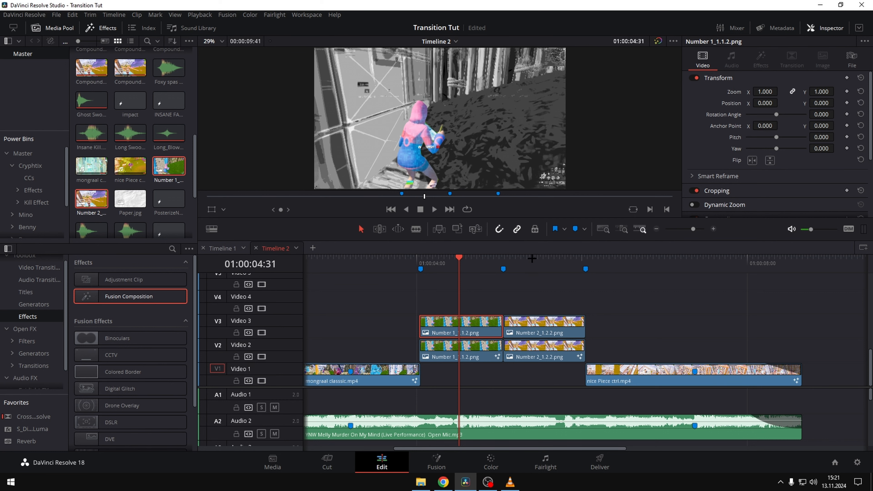
- Move the playhead over the Number 2_1.2.2.png still and open its Video 3 copy in the Color page
click(541, 265)
click(470, 261)
click(550, 267)
click(537, 341)
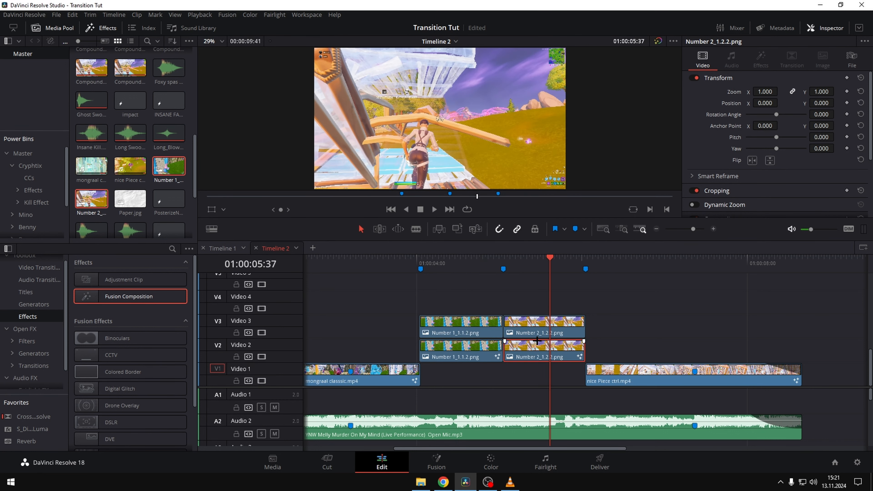
click(492, 462)
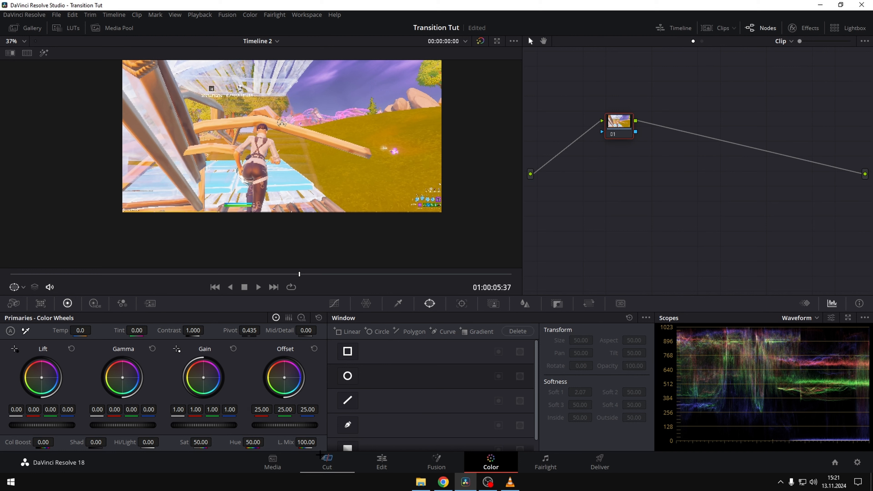
- Outline the running character tightly with a Curve window and set its Inside softness to 0.14
click(348, 425)
scroll(243, 92, up, 3)
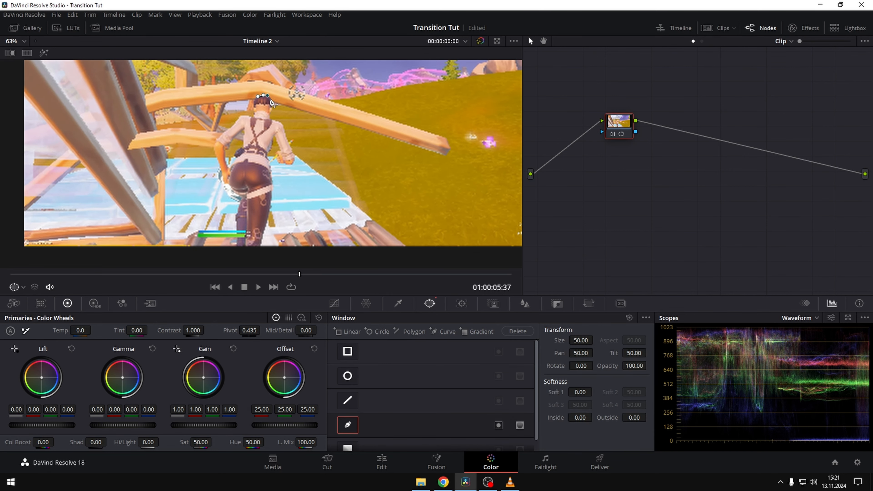
click(276, 120)
click(281, 123)
click(283, 128)
click(289, 141)
click(292, 140)
click(292, 145)
click(295, 153)
click(294, 160)
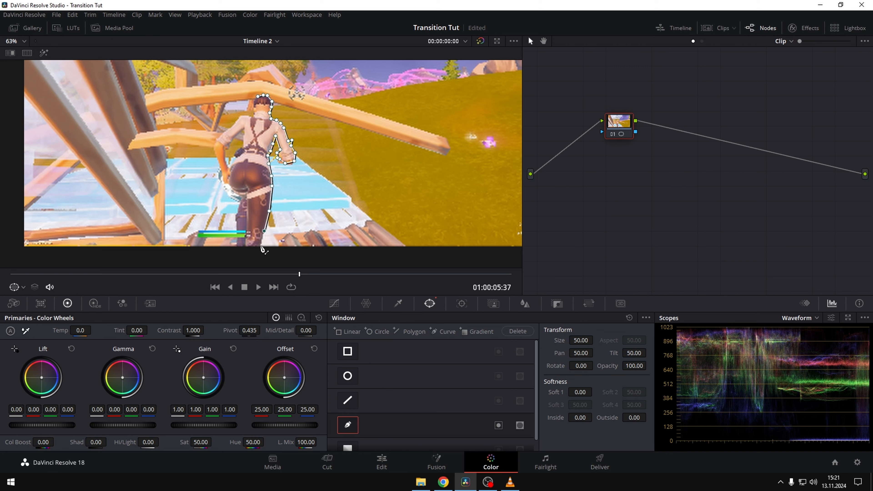
click(218, 177)
click(218, 169)
click(220, 162)
click(213, 149)
click(217, 141)
click(258, 97)
drag(263, 95, 262, 94)
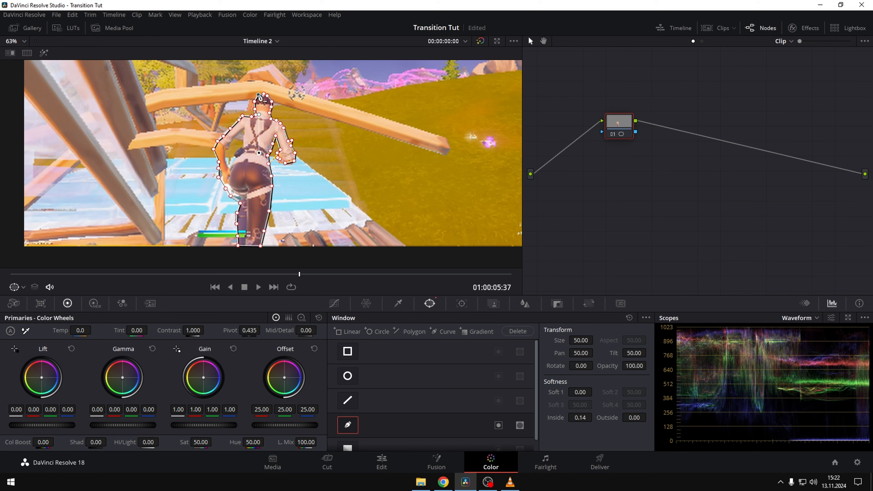
- Add an alpha output for the running character's still, connect node 01's alpha to it, and return to the Edit page
right_click(685, 196)
click(723, 232)
drag(635, 131, 865, 191)
click(389, 467)
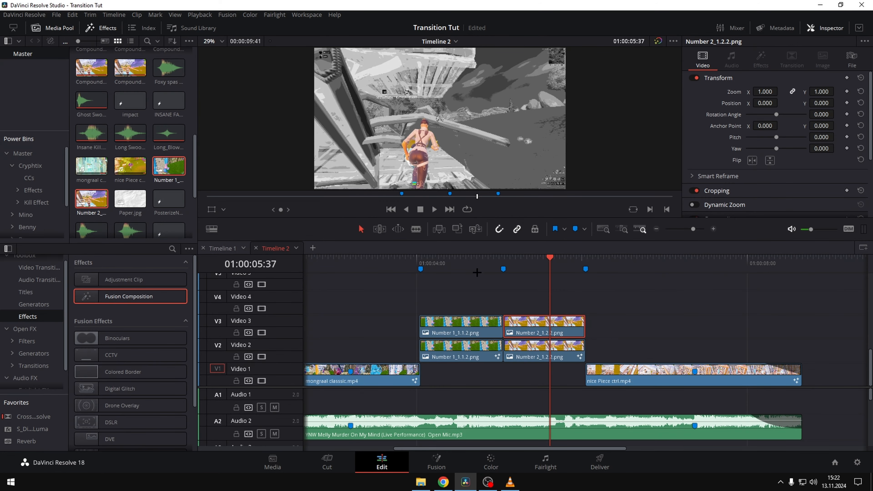
- Move both character cutout stills up to Video 4 and place Paper.jpg beneath them on Video 3
click(472, 265)
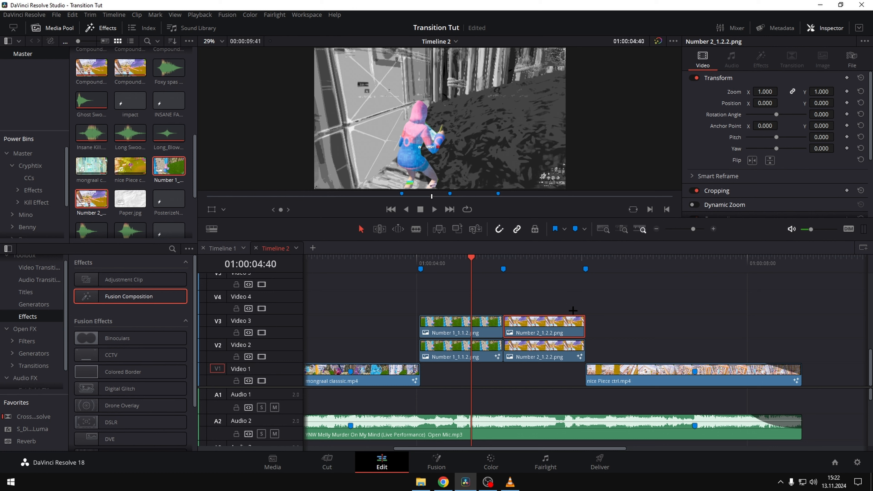
drag(456, 300, 547, 305)
click(618, 303)
drag(693, 227, 691, 226)
drag(130, 199, 528, 318)
- Cut Paper.jpg at Marker 3, delete the excess, and split the remaining paper clip at Marker 2
drag(563, 258, 573, 258)
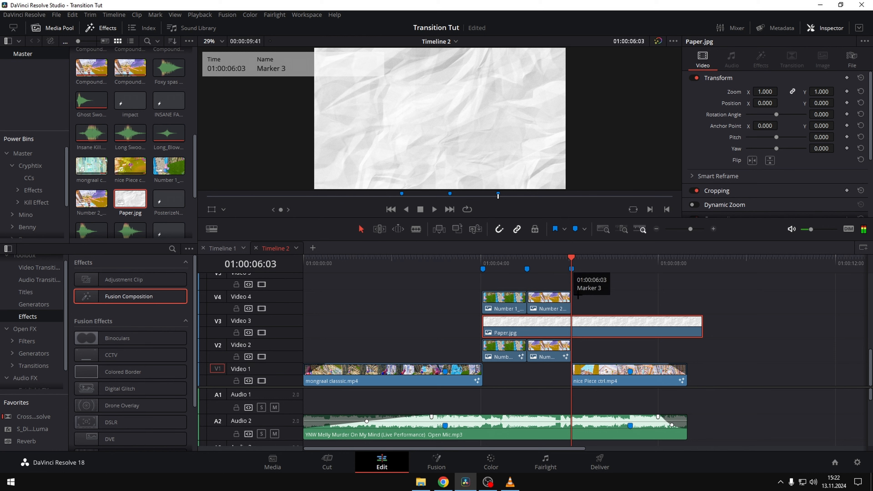
key(ctrl+b)
key(Delete)
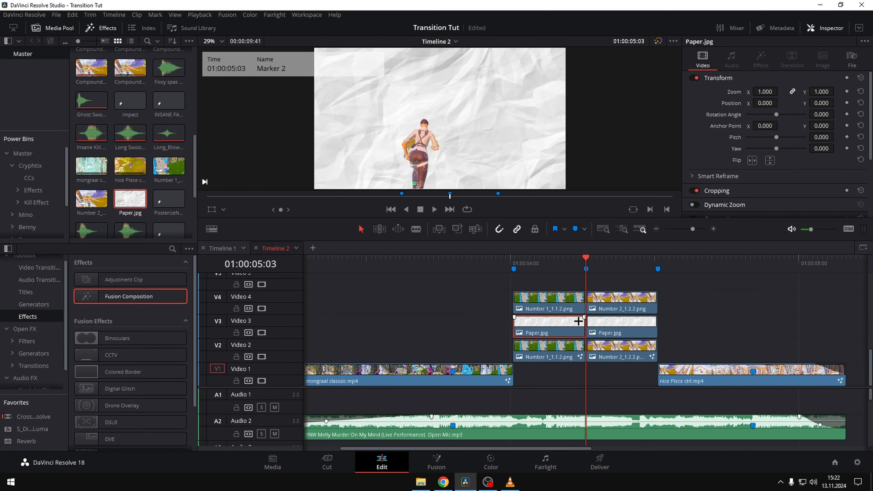
- Combine the Number 1_1.1.2.png cutout on Video 4 and the paper clip beneath it into a compound clip
click(548, 257)
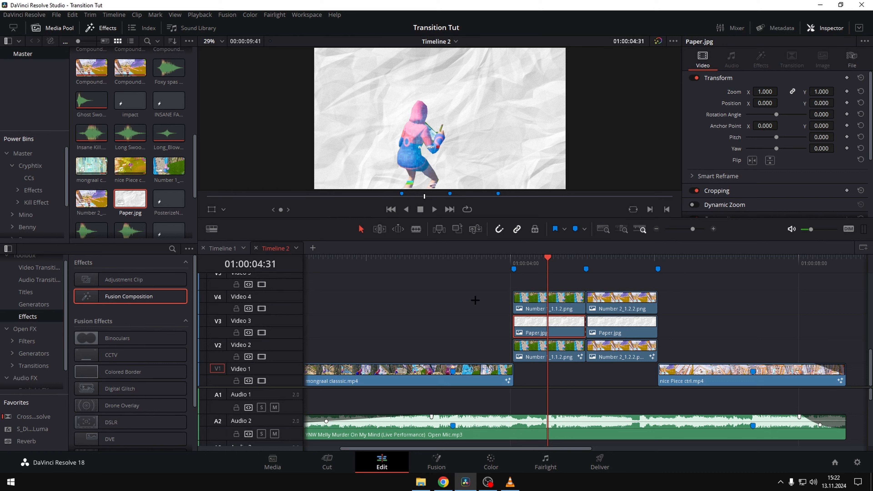
drag(487, 290, 533, 327)
right_click(531, 326)
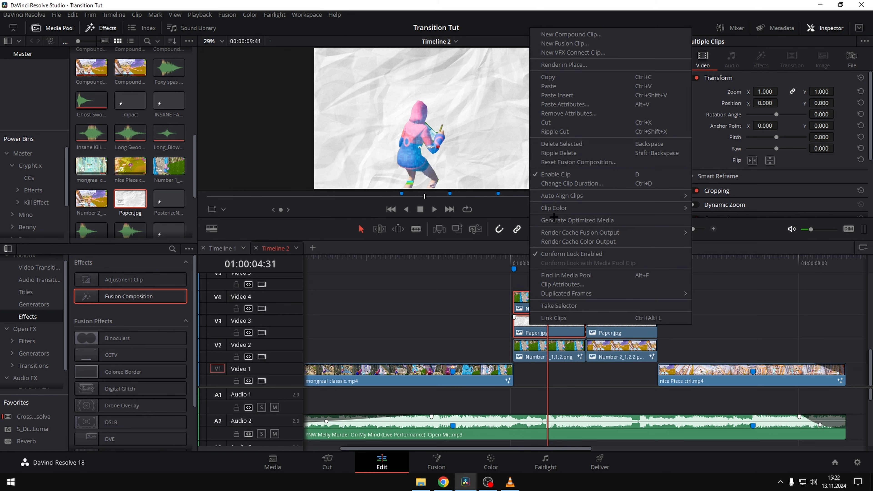
click(580, 34)
click(499, 265)
- Combine the Number 2_1.2.2.png cutout on Video 4 and its paper clip into a second compound clip
drag(694, 294, 602, 321)
right_click(615, 303)
click(653, 12)
click(499, 265)
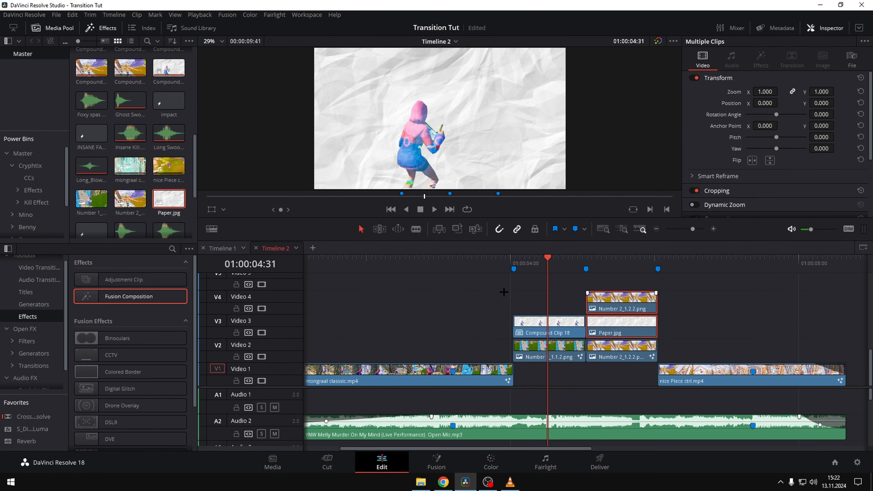
- Open the first compound clip in the Color page and draw a loose Curve window around the hooded character, leaving a paper margin
click(491, 461)
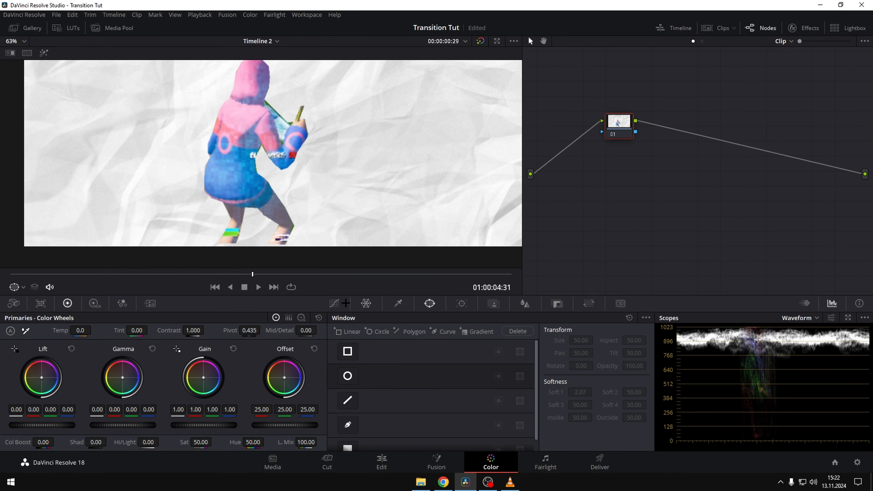
click(348, 425)
drag(295, 156, 332, 177)
scroll(326, 186, up, 2)
scroll(327, 186, down, 5)
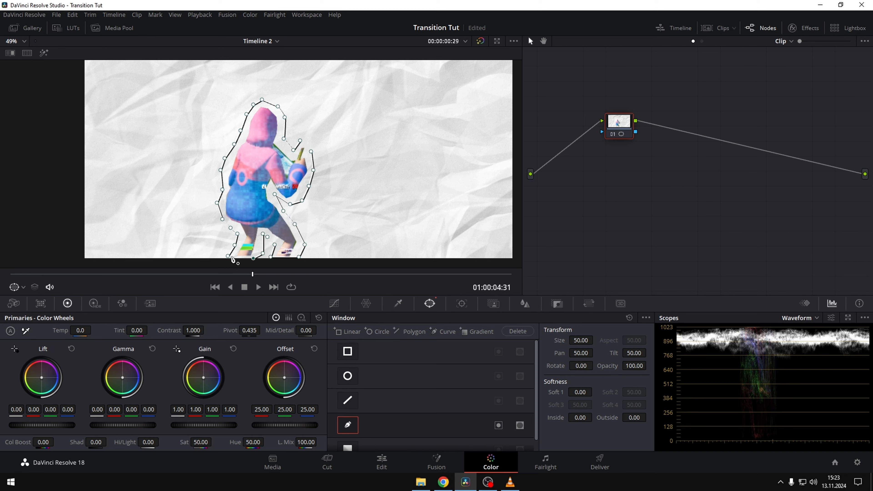
click(229, 256)
- Add an alpha output to the first compound clip, connect node 01's alpha to it, and return to the Edit page
right_click(685, 173)
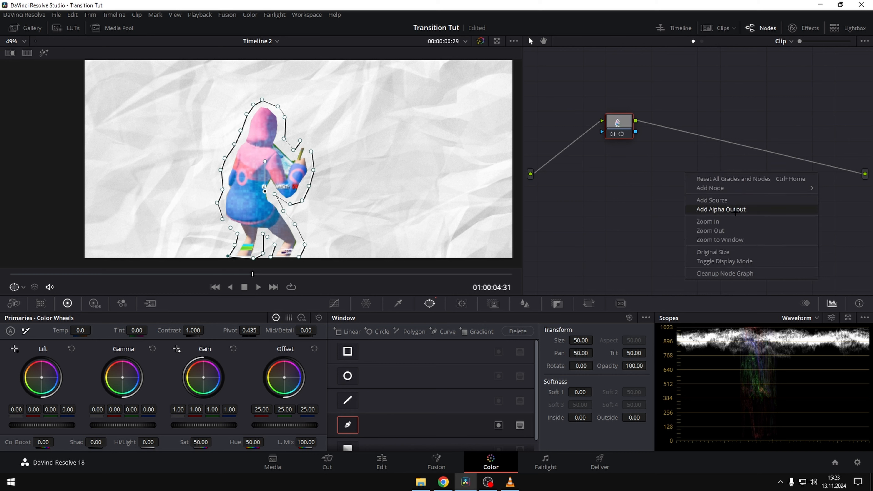
click(737, 210)
drag(636, 131, 837, 166)
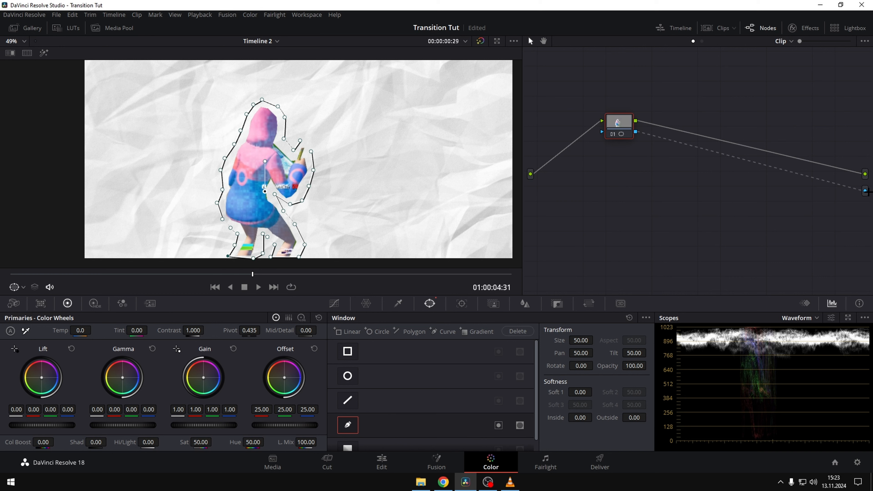
drag(636, 132, 865, 191)
click(381, 463)
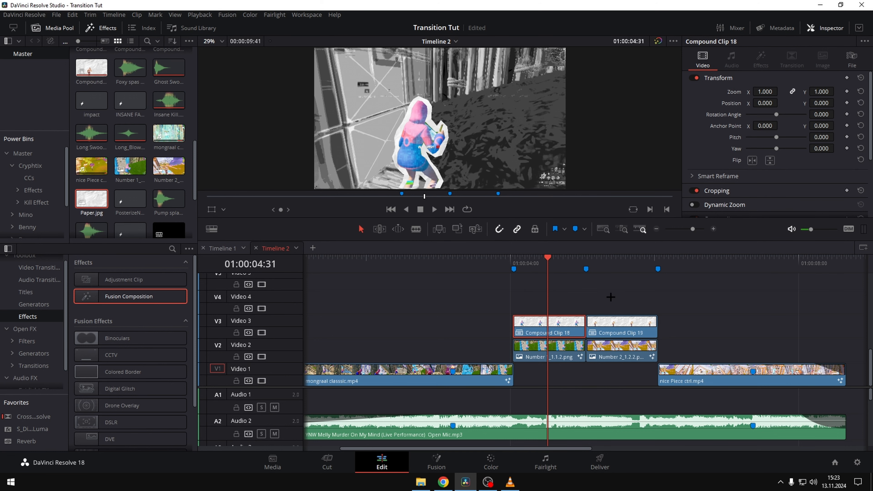
- Open the second compound clip in the Color page and draw a loose Curve window around the running character, leaving a paper margin
click(615, 265)
right_click(630, 332)
click(492, 462)
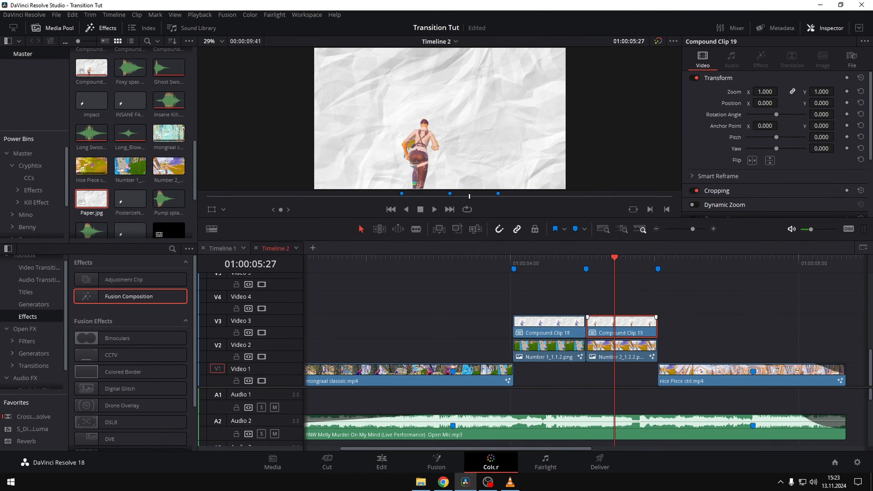
click(347, 426)
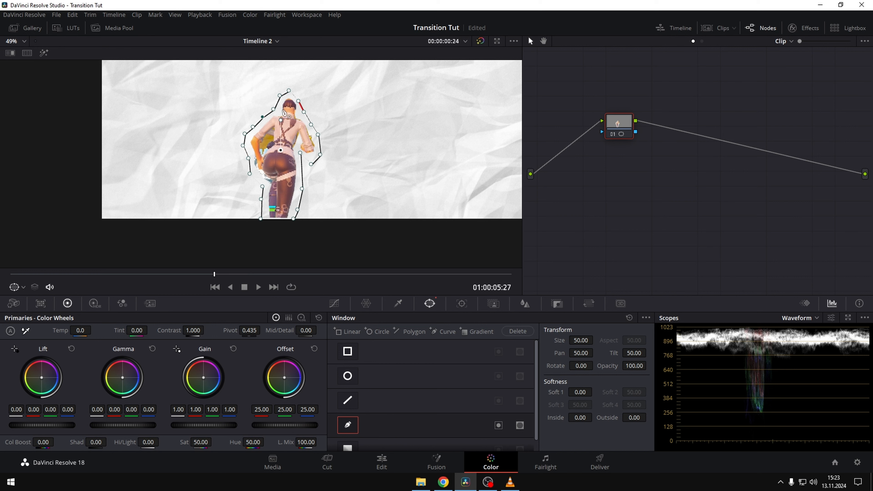
- Add an alpha output to the second compound clip, connect node 01's alpha to it, and return to the Edit page
right_click(664, 188)
click(698, 224)
drag(635, 131, 866, 189)
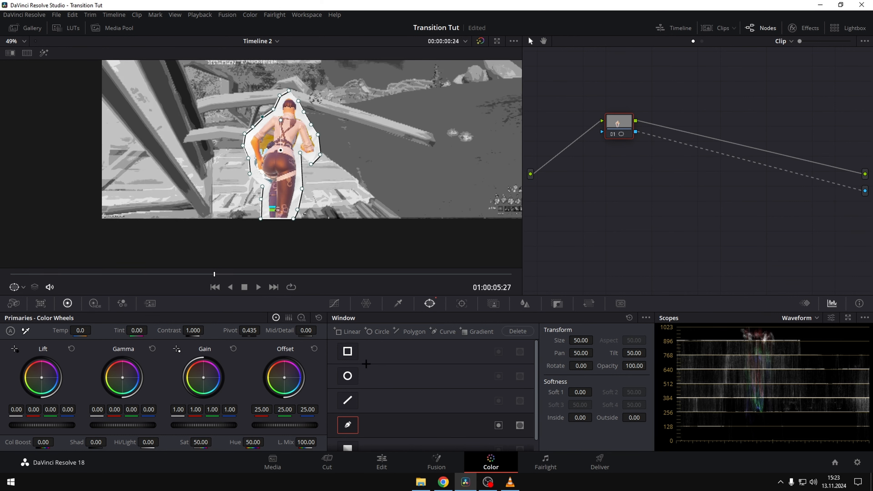
click(381, 463)
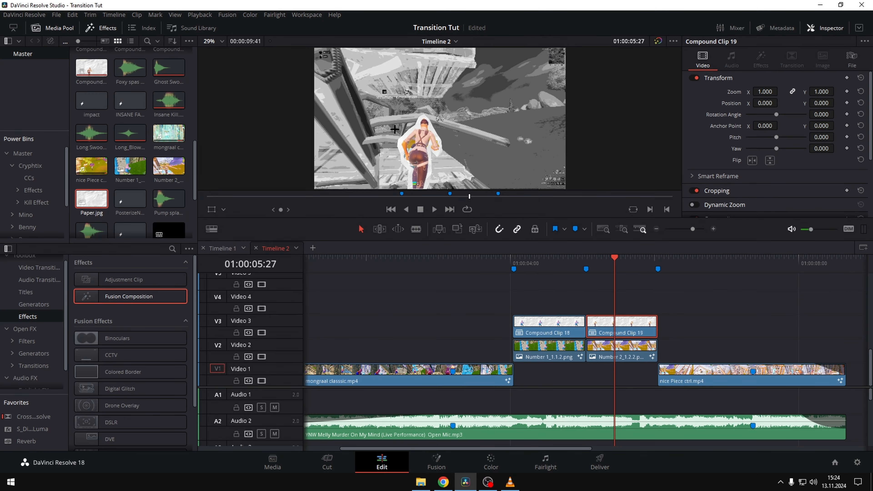
- Convert each of the two masked character clips on Video 3 into its own new compound clip with the default name
right_click(532, 320)
click(588, 27)
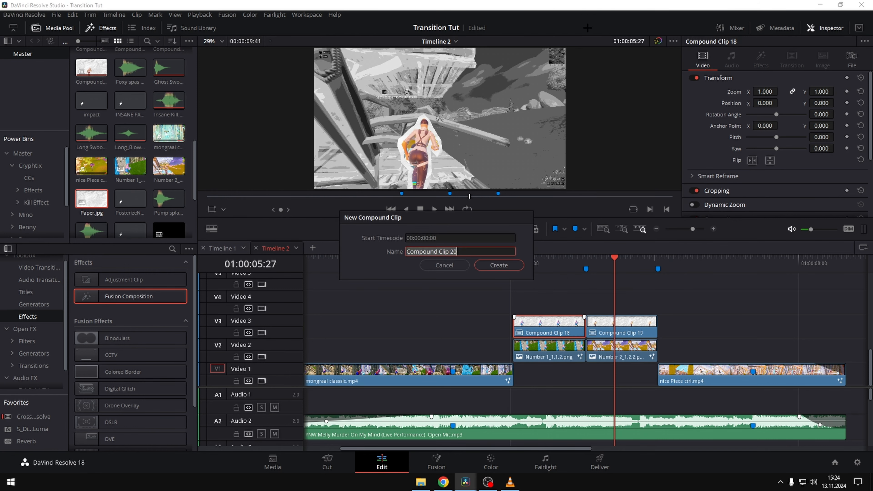
click(498, 265)
right_click(629, 323)
click(671, 23)
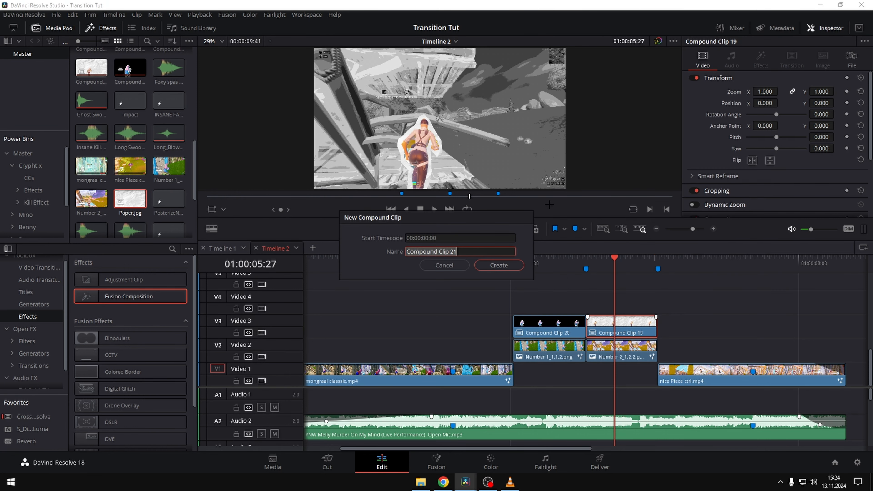
click(499, 268)
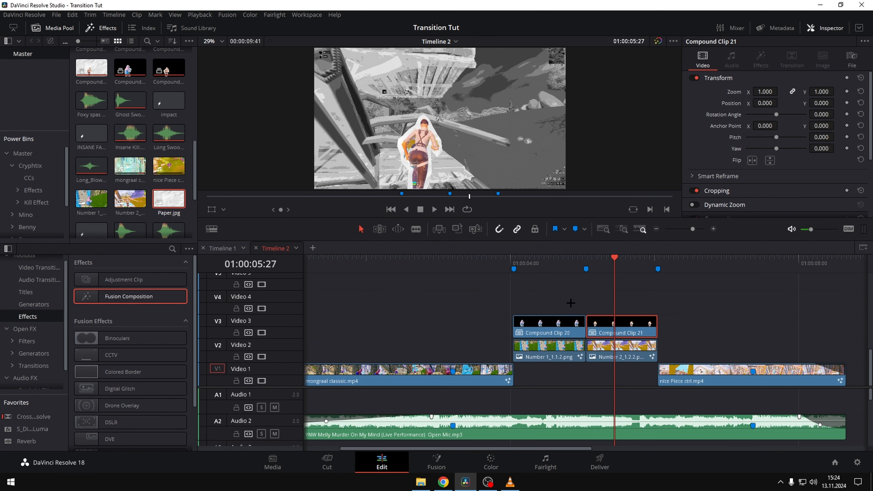
- Open the hooded-character compound clip on Video 3 in the Fusion page
click(548, 260)
click(561, 331)
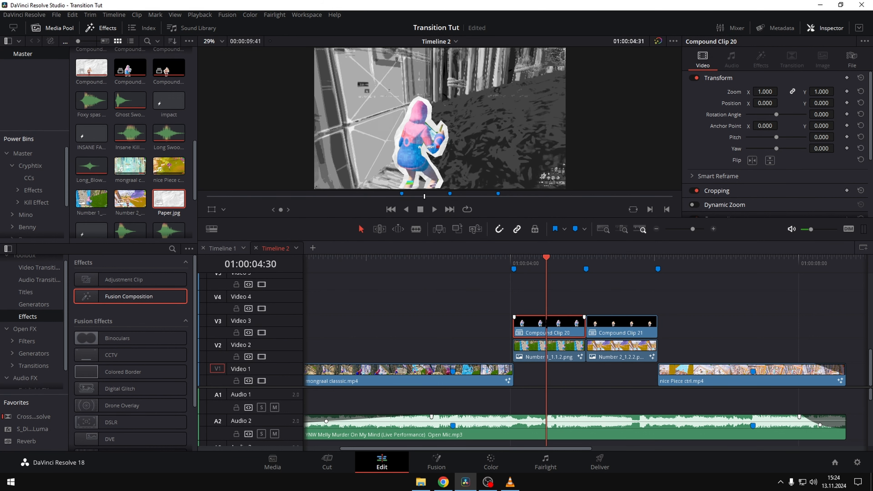
right_click(546, 324)
click(605, 170)
- Add an S_BlurMoCurves node between MediaIn1 and MediaOut1 for the hooded character
key(shift+space)
text(S_pos)
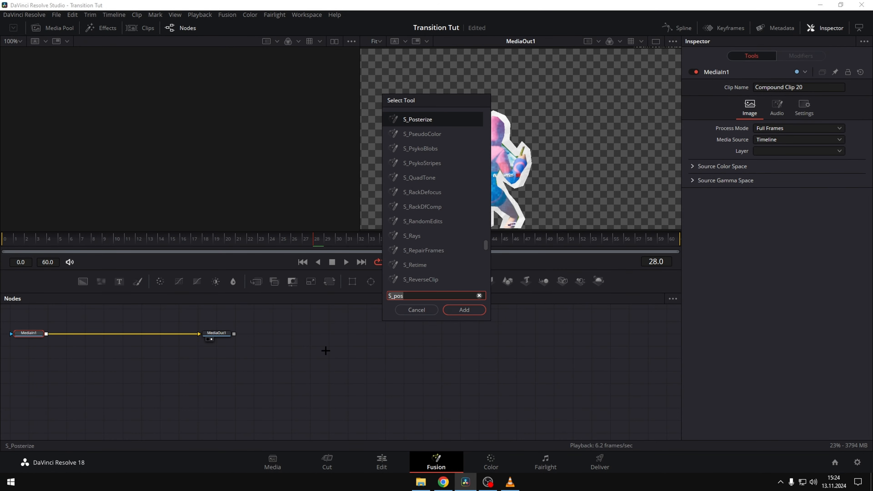
key(BackSpace)
key(BackSpace)
key(BackSpace)
key(BackSpace)
key(BackSpace)
text(blurem)
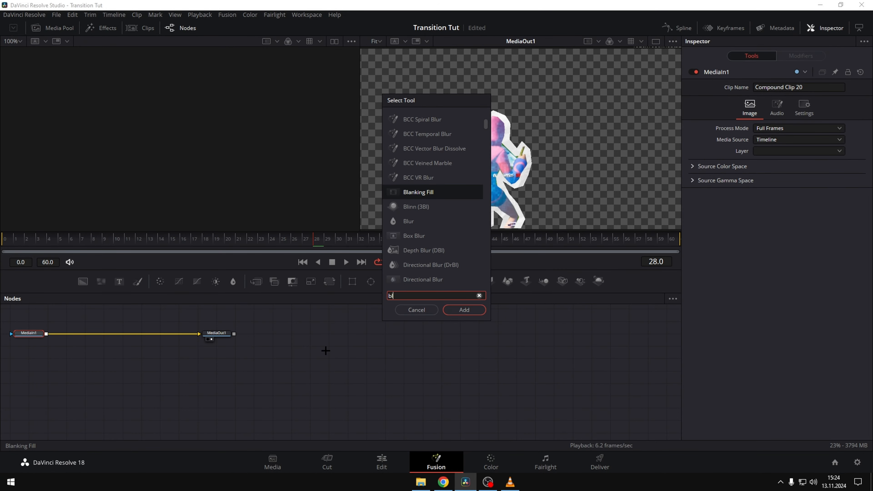
key(BackSpace)
text(m)
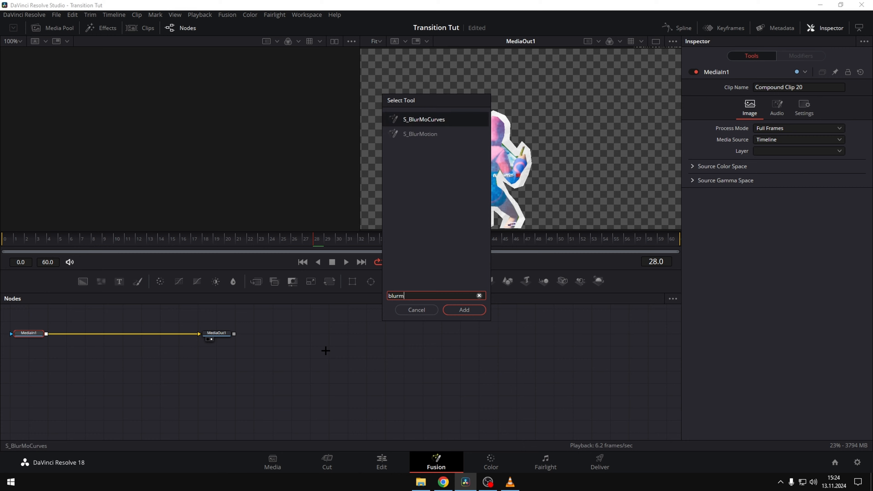
click(469, 310)
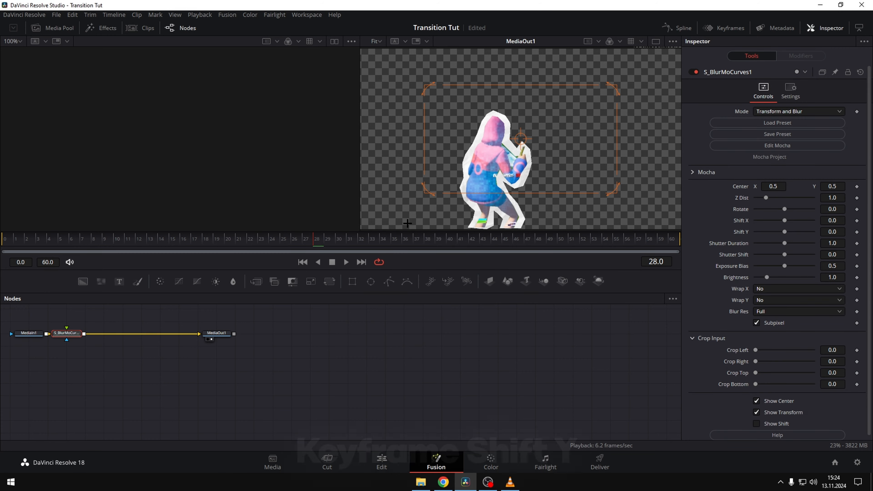
- Keyframe the node's Shift Y at 0.0 on frame 0 and -0.69 on frame 60, moving the hooded character out of frame downward
drag(325, 238, 3, 239)
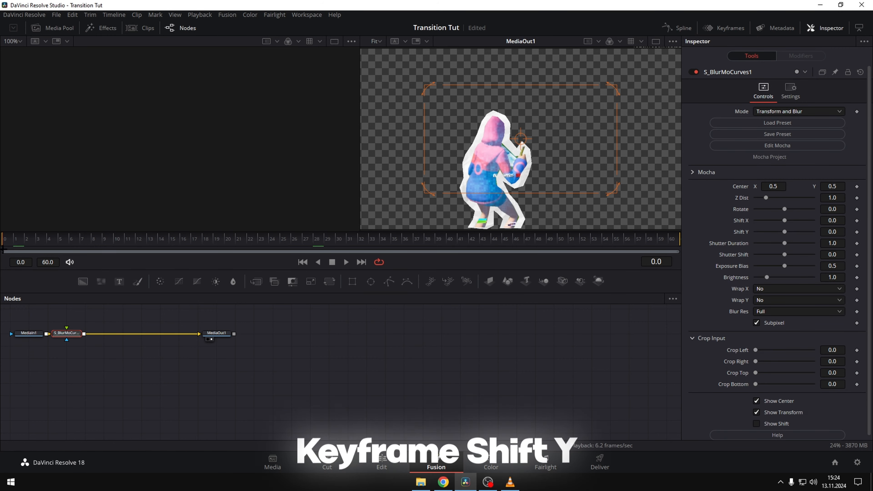
click(858, 231)
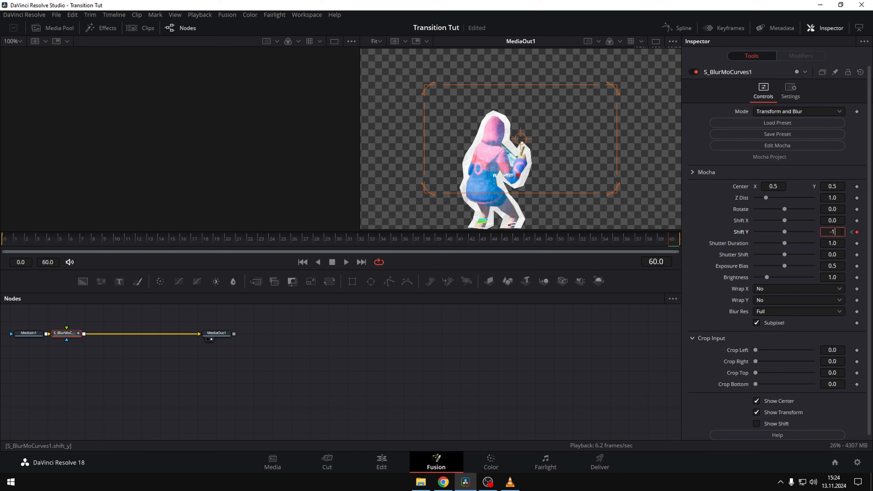
key(Tab)
mouse_move(755, 231)
mouse_down()
mouse_move(773, 234)
mouse_move(765, 234)
mouse_up()
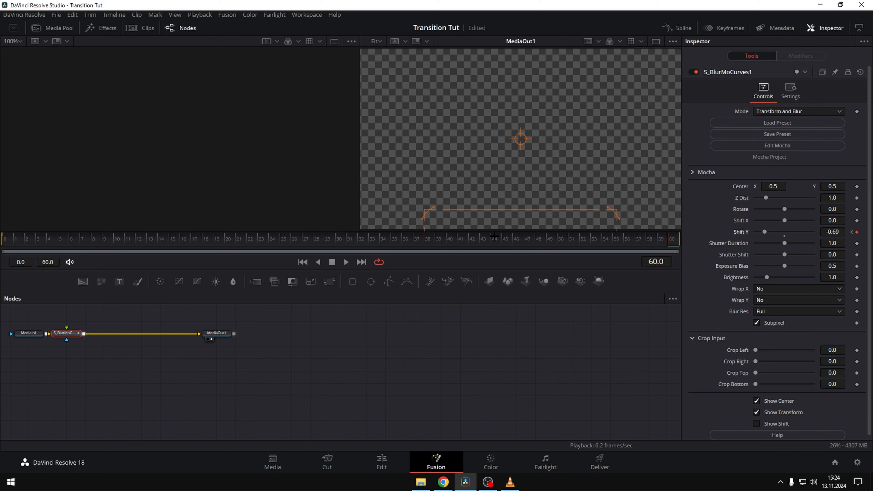
click(325, 244)
drag(325, 243, 521, 245)
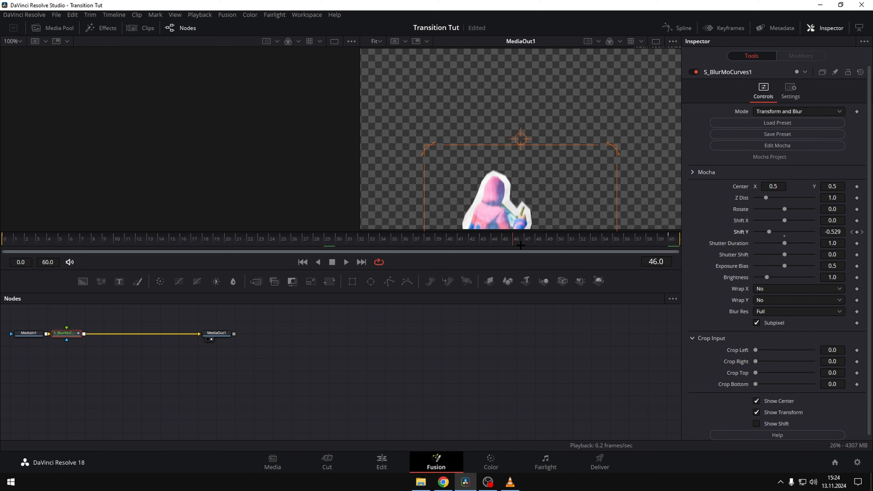
drag(670, 244, 673, 244)
- Shape the Shift Y spline with a long flat start handle and a steep end handle for an accelerating exit, and play it back
click(673, 28)
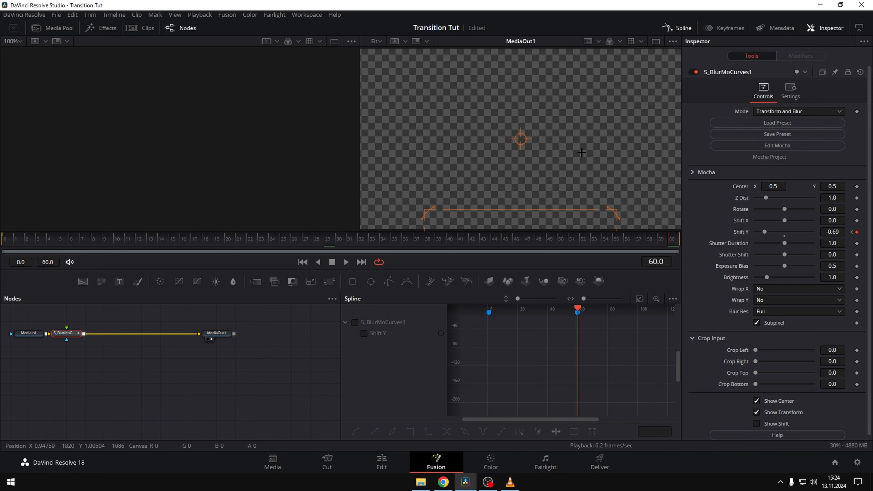
click(365, 333)
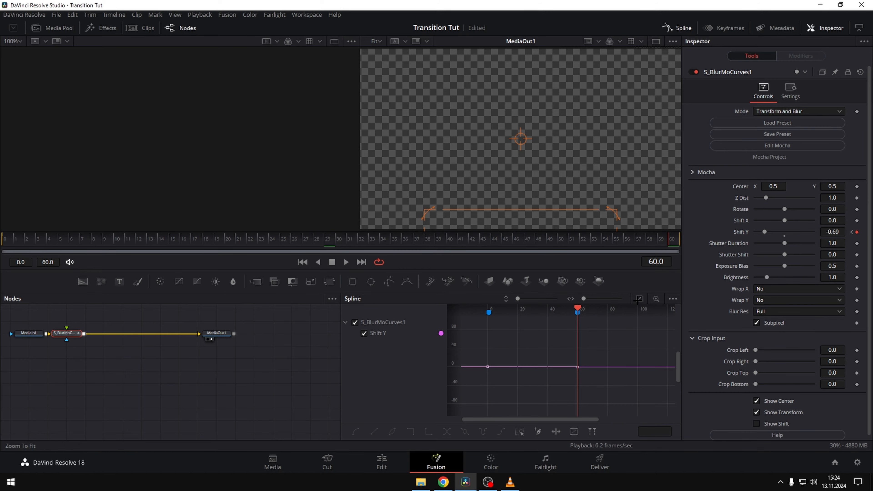
click(640, 299)
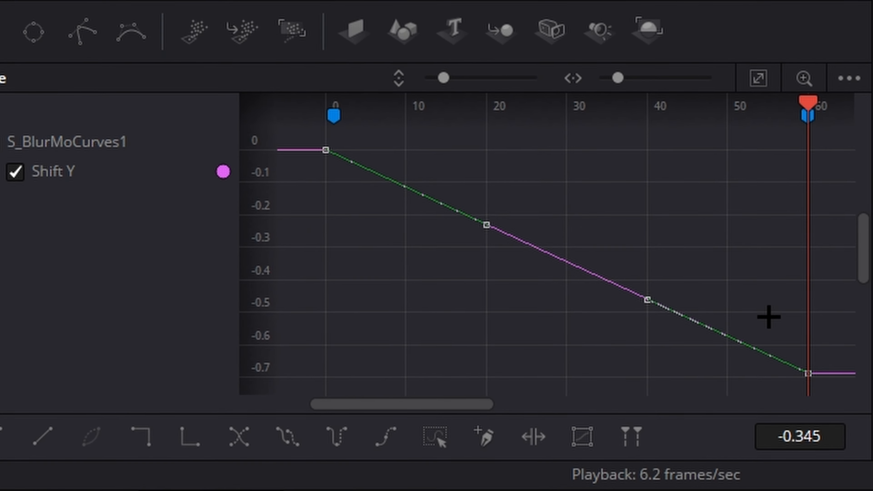
key(shift+s)
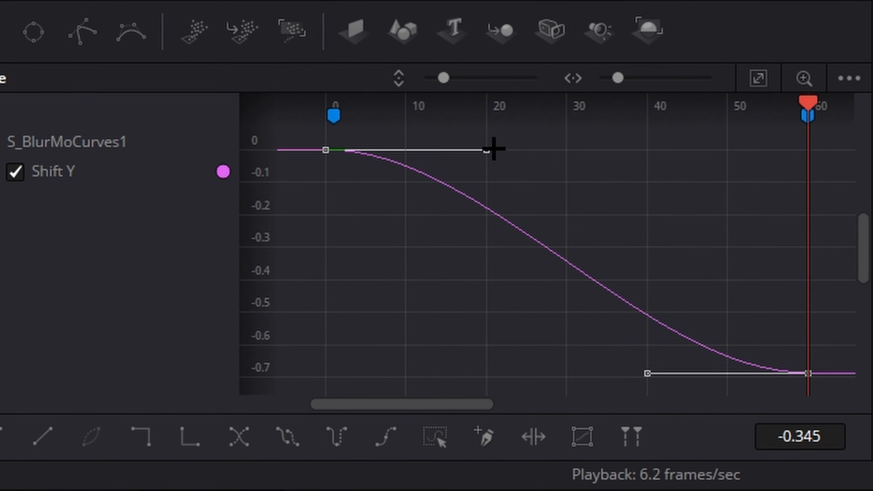
drag(481, 157, 569, 161)
drag(644, 380, 770, 223)
drag(571, 153, 633, 153)
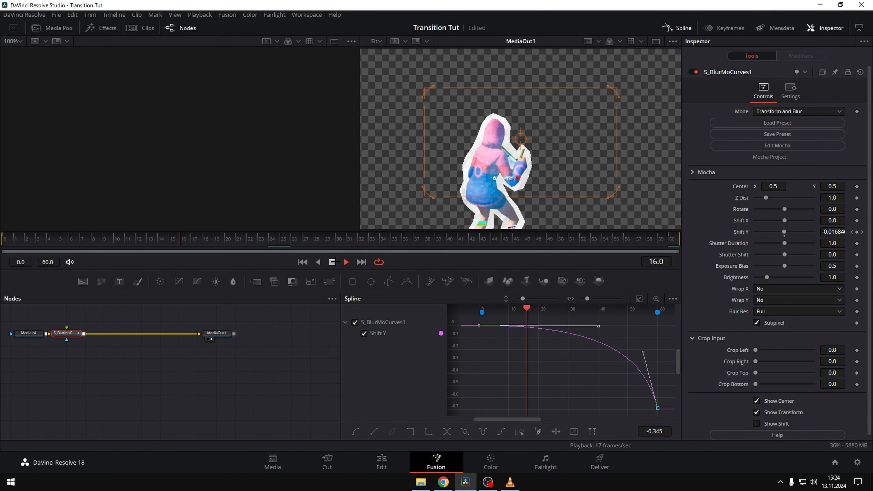
key(space)
click(346, 263)
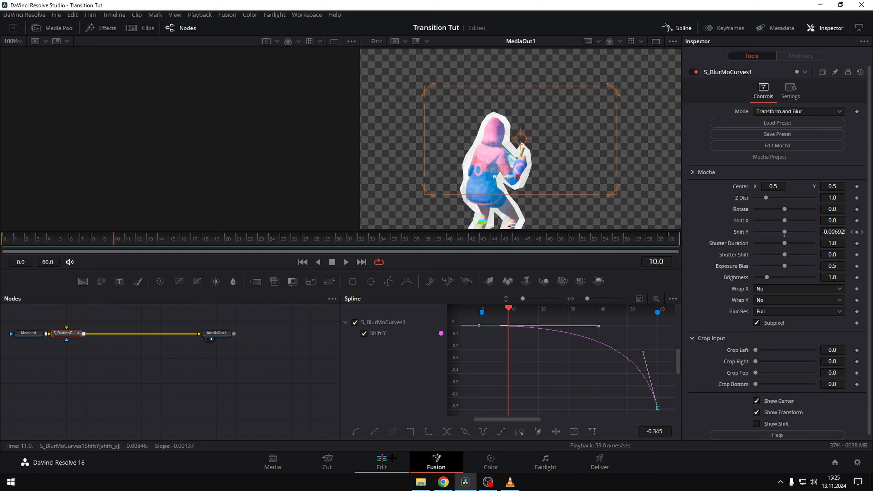
- Open the running-character compound clip from the Edit page in Fusion and add an S_BlurMoCurves node after MediaIn1
click(382, 462)
click(608, 257)
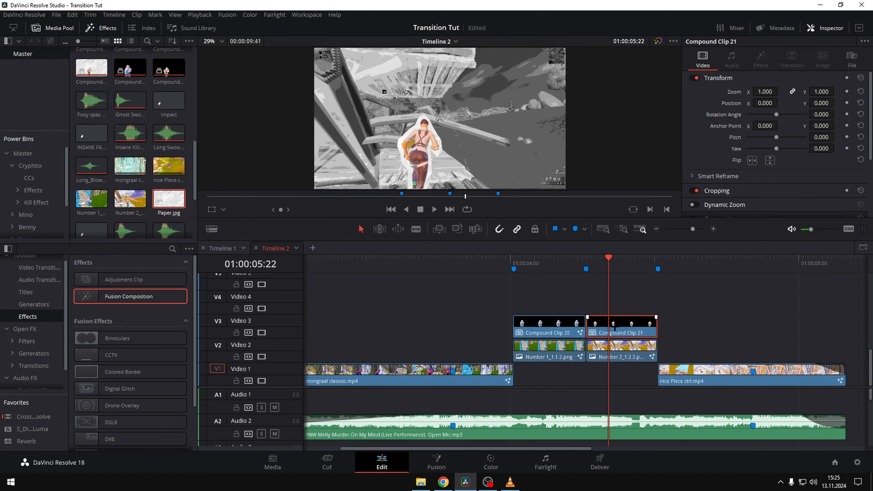
right_click(615, 329)
click(682, 176)
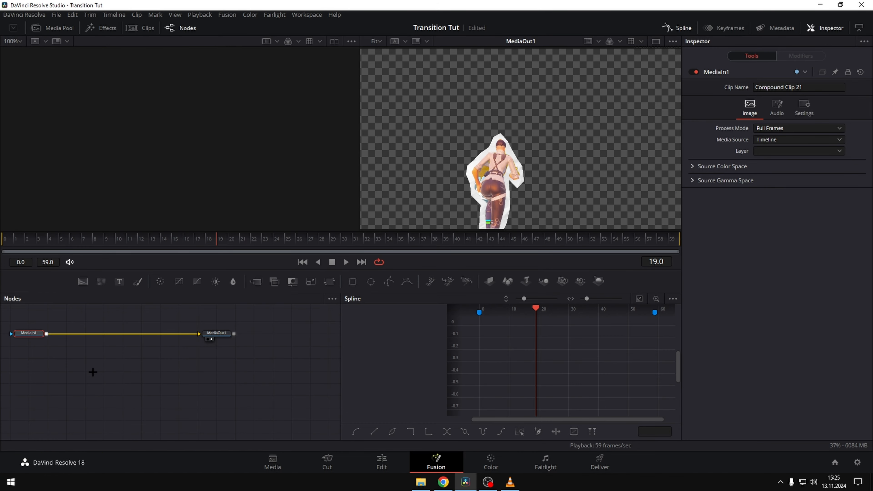
key(shift+space)
text(b)
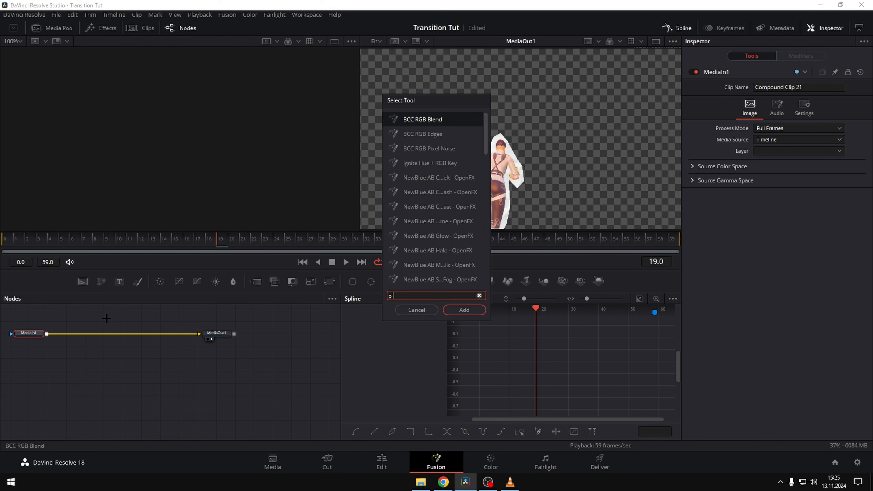
text(lur)
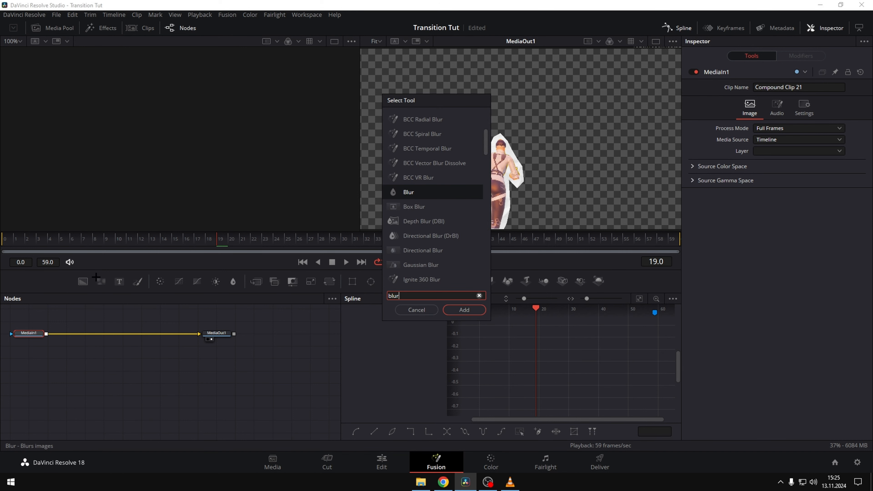
text(m)
click(475, 310)
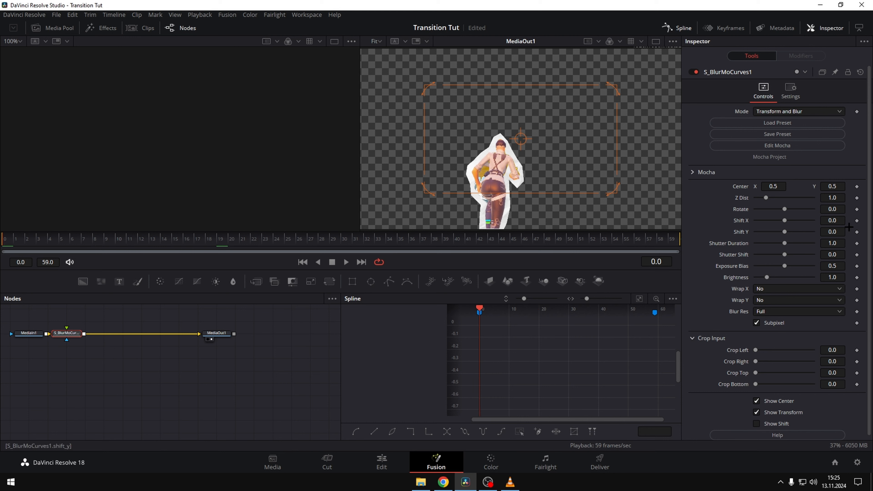
- Keyframe the running character's Shift Y at -0.56 on frame 0 and 0.0 on frame 59, so it rises into frame
click(857, 232)
click(671, 243)
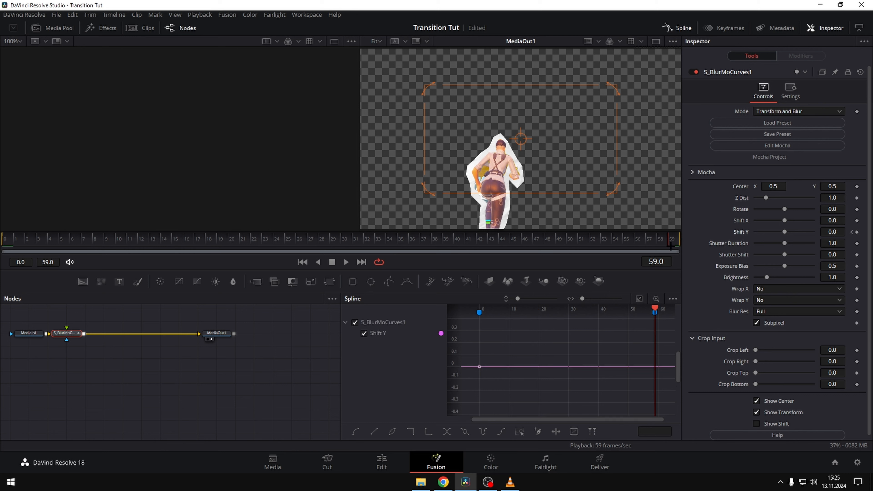
click(858, 232)
click(9, 239)
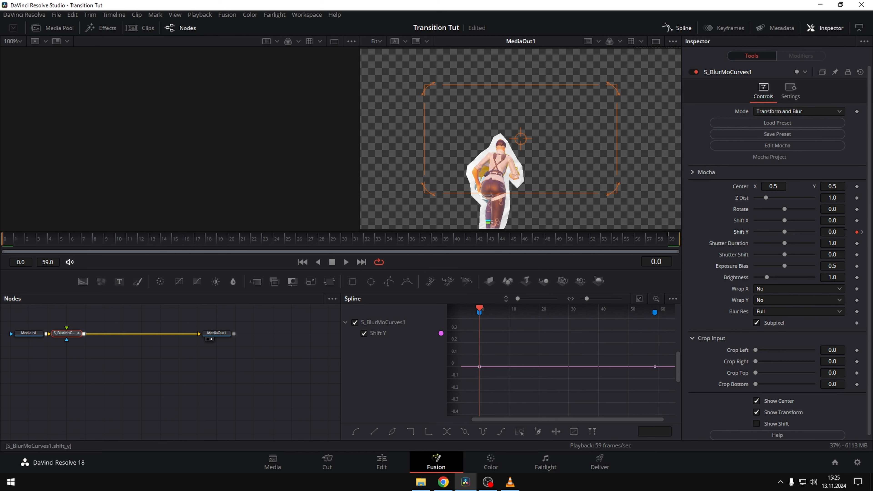
key(Return)
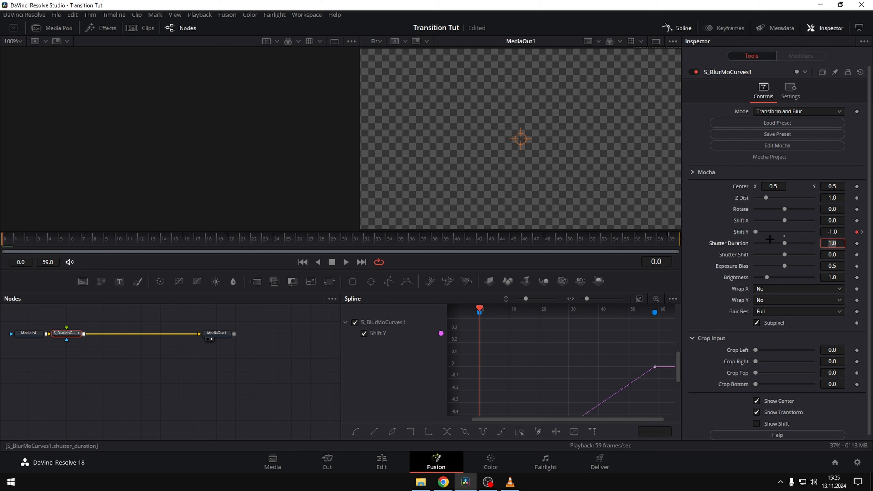
click(759, 232)
drag(759, 232, 768, 233)
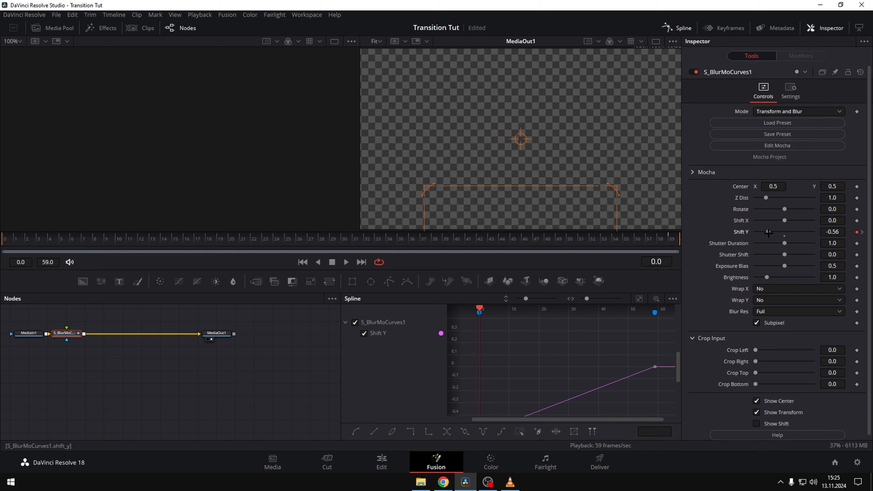
drag(13, 243, 672, 247)
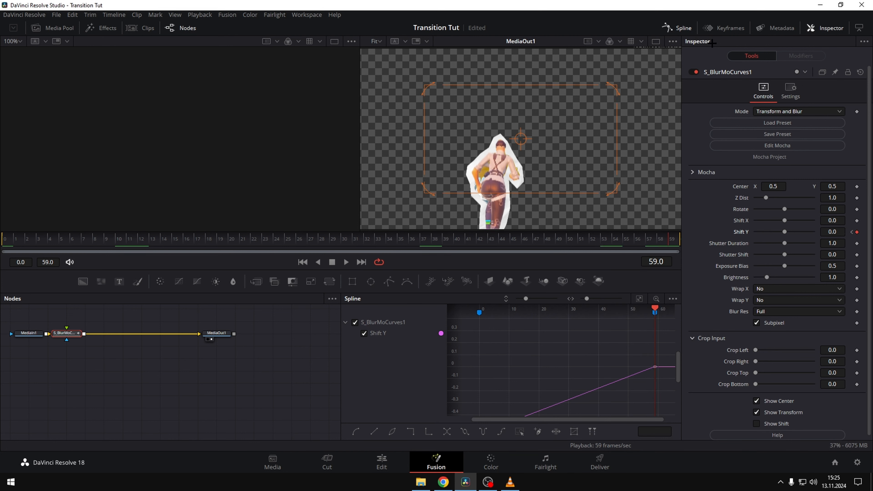
- Shape the running character's Shift Y spline with a steep start handle and a long, nearly flat end handle for a decelerating entrance
click(638, 299)
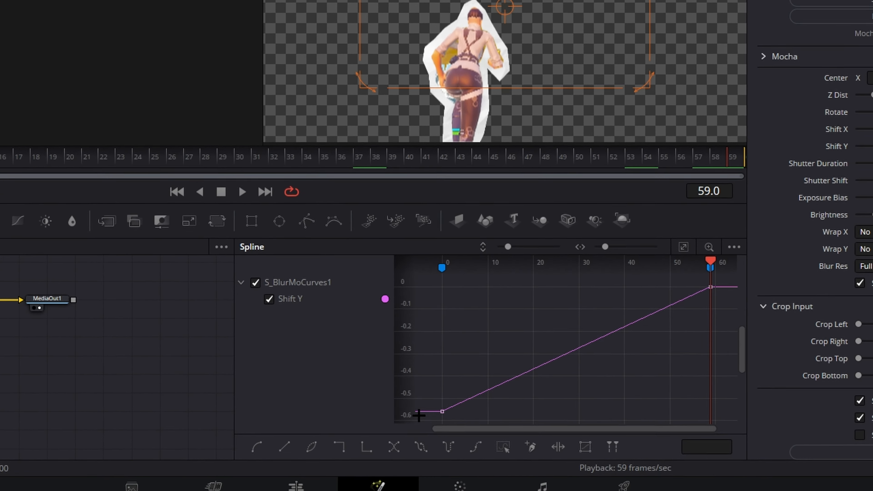
drag(474, 412, 563, 380)
drag(578, 349, 830, 207)
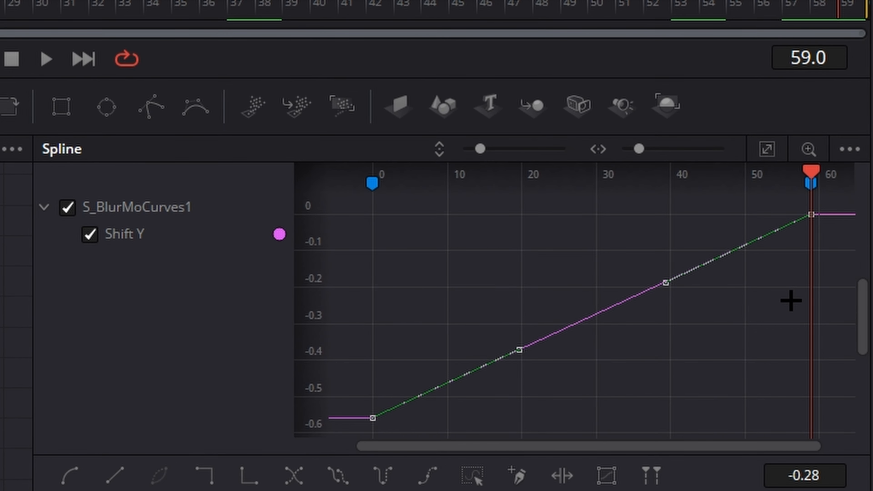
key(s)
click(522, 418)
drag(514, 424, 453, 256)
drag(665, 216, 508, 224)
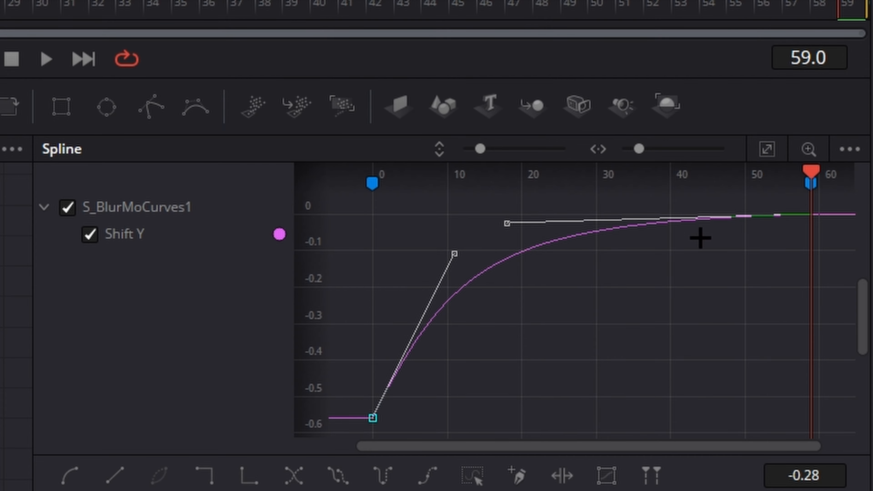
- Play the running character's entrance from the first frame, return to the Edit page, and scrub across both cutout clips
drag(185, 239, 4, 239)
click(46, 59)
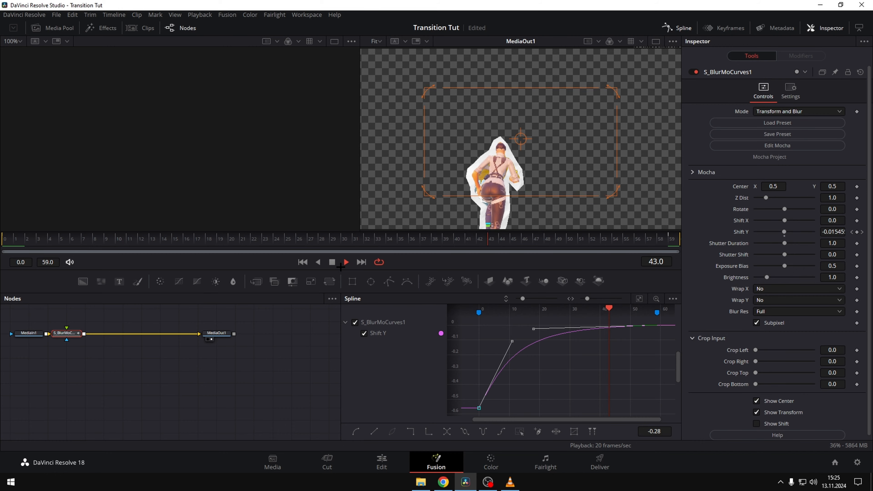
click(345, 263)
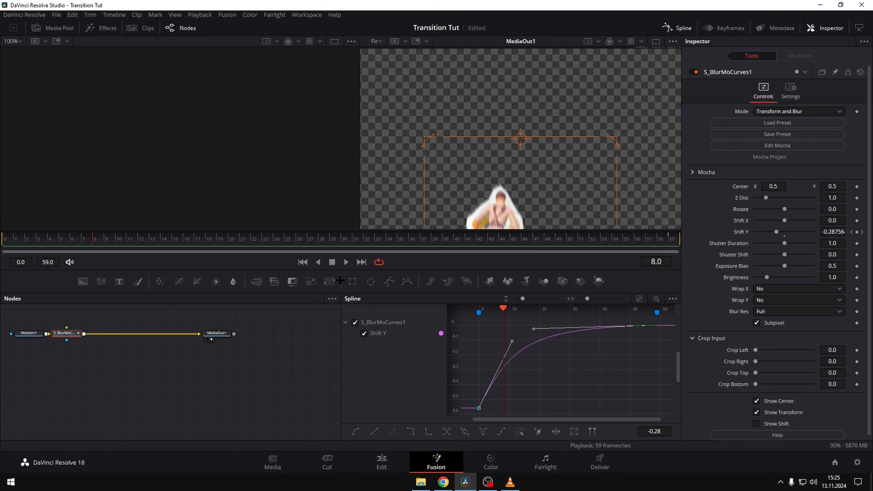
click(385, 459)
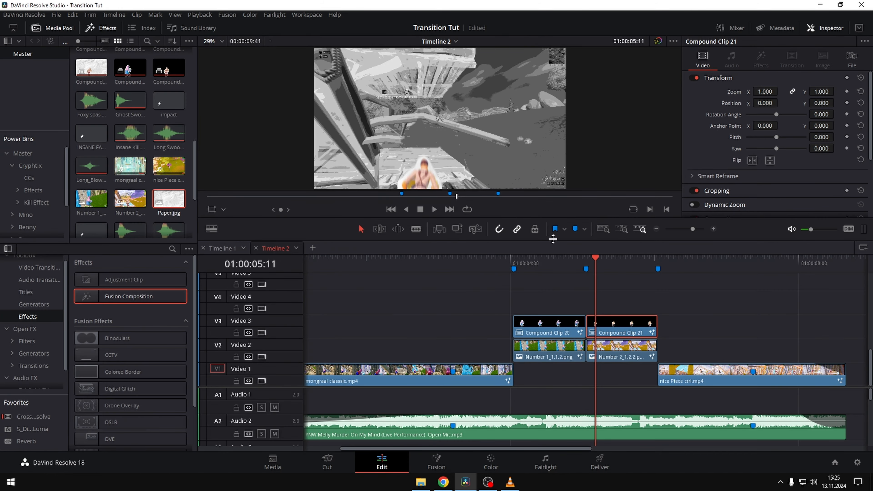
click(566, 258)
drag(558, 264, 646, 280)
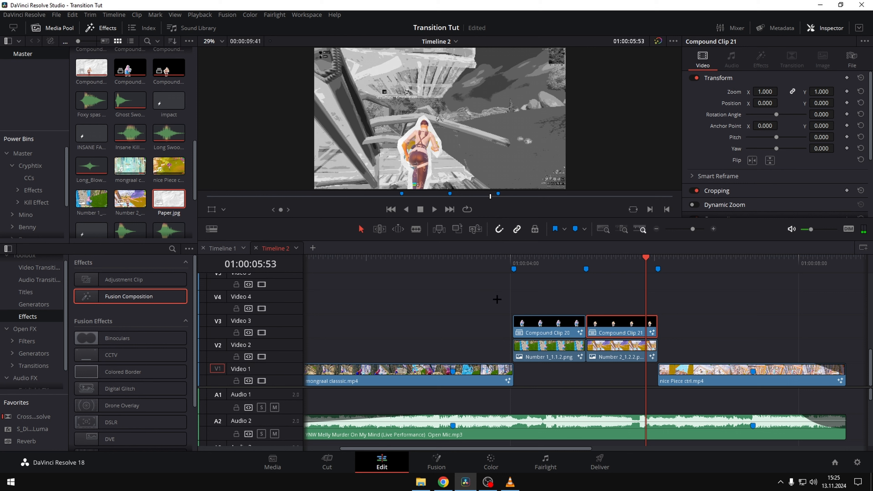
- Move the first cutout and its background up to Video 5 and Video 4, and duplicate the background over the second clip's span
drag(475, 297, 552, 275)
click(545, 321)
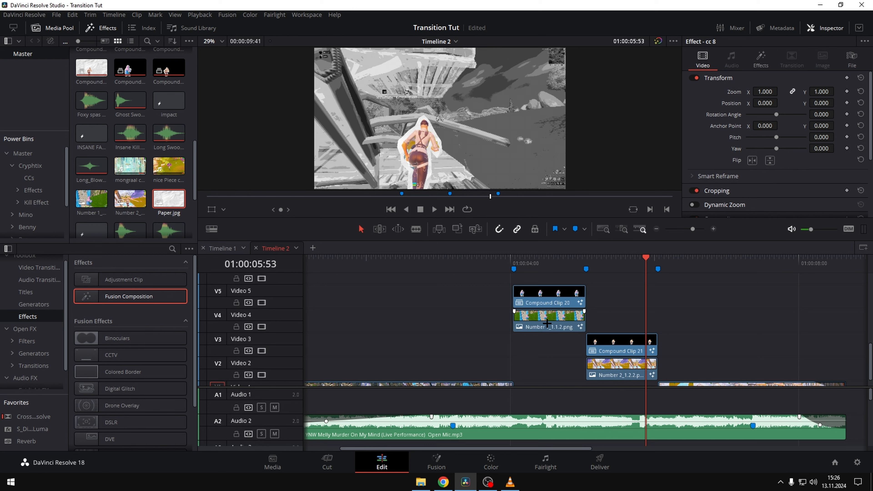
drag(556, 321, 629, 322)
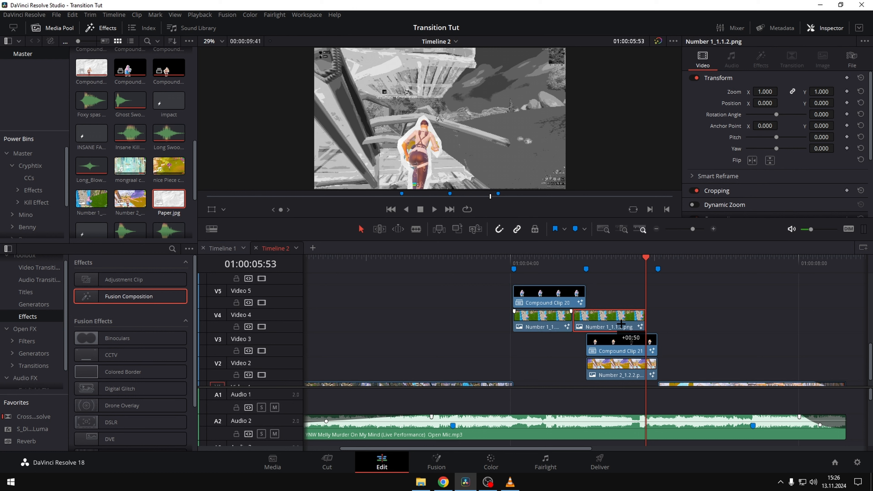
click(707, 317)
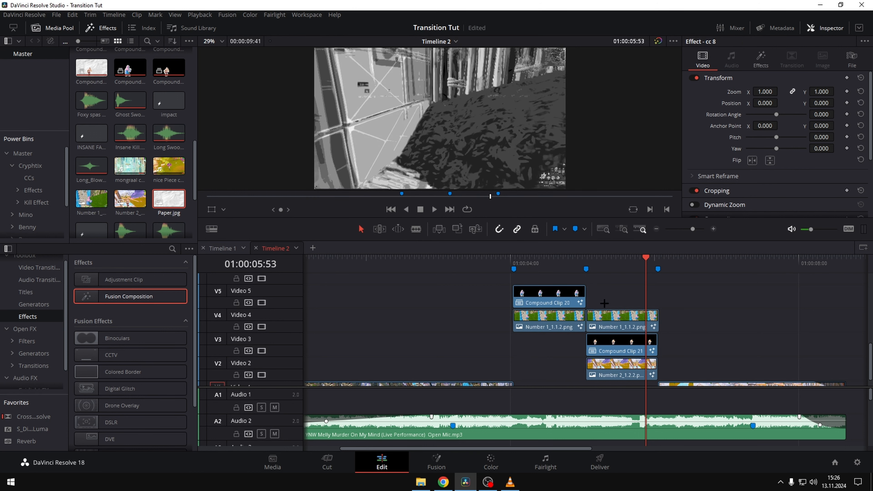
- Combine Compound Clip 20 and the Number 1_1.1.2.png background beneath it into a new compound clip
drag(503, 288, 545, 310)
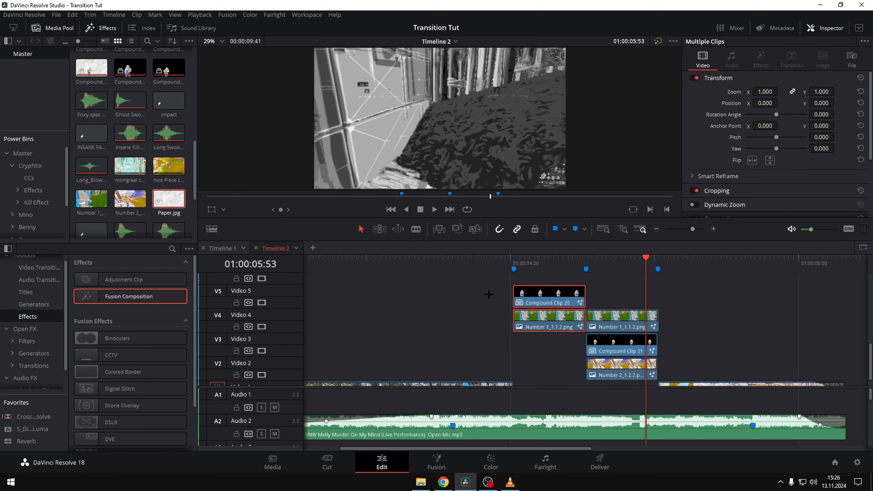
right_click(539, 297)
click(567, 7)
click(500, 267)
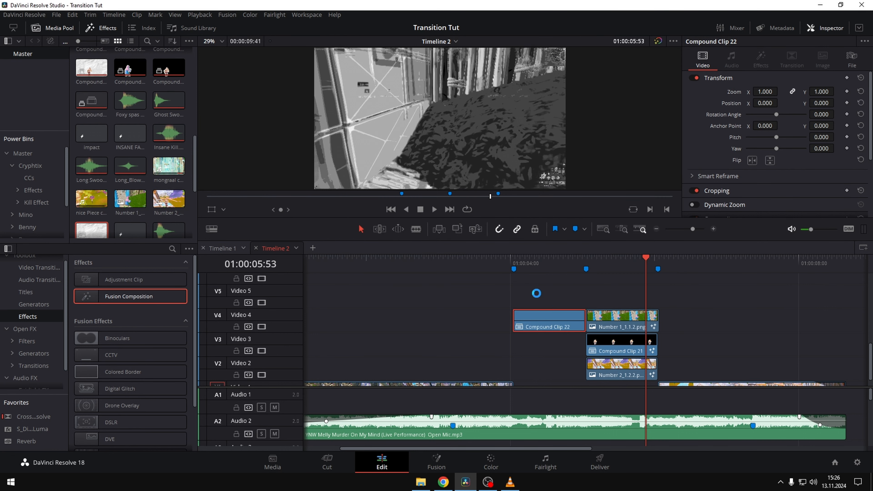
- Nest Compound Clip 22 and the duplicated Number 1_1.1.2.png background beside it into one longer compound clip
drag(555, 296, 595, 314)
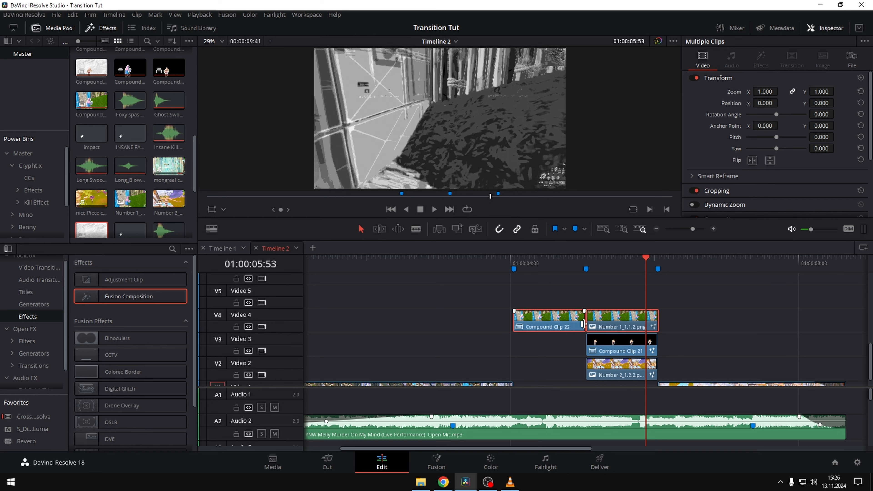
right_click(604, 321)
click(616, 133)
click(514, 265)
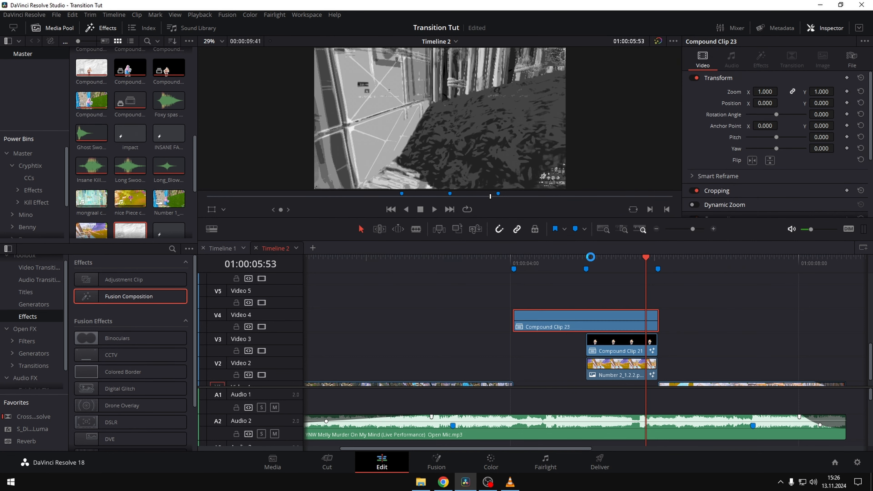
- Cut the nested first clip at 01:00:05:03 and keep only its first half, placed on Video 2
click(586, 259)
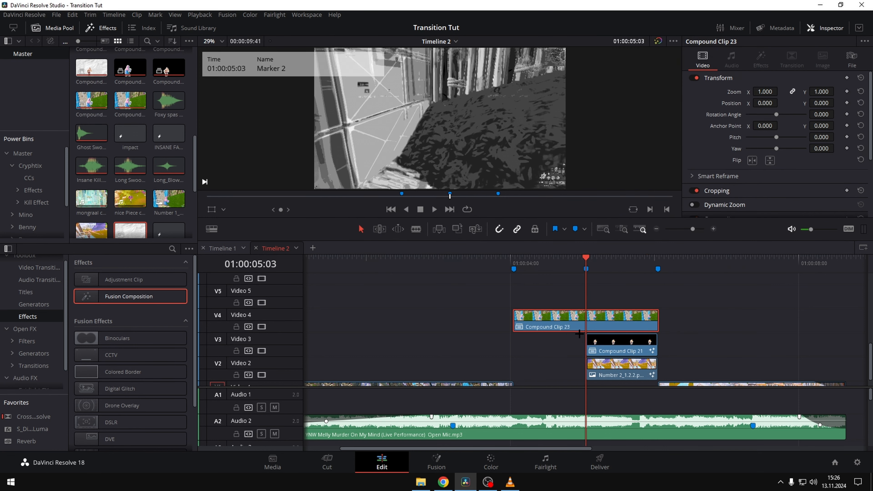
key(ctrl+b)
key(Delete)
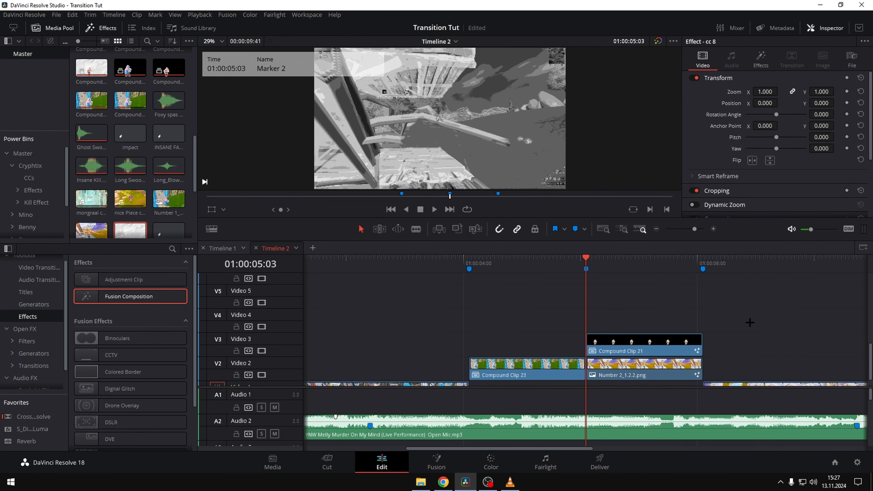
- Duplicate the Number 2_1.2.2.png background over the first clip's span, and combine the running-character cutout with its own background as a compound clip
drag(750, 323, 515, 347)
key(alt+Up)
drag(764, 348, 667, 325)
right_click(667, 325)
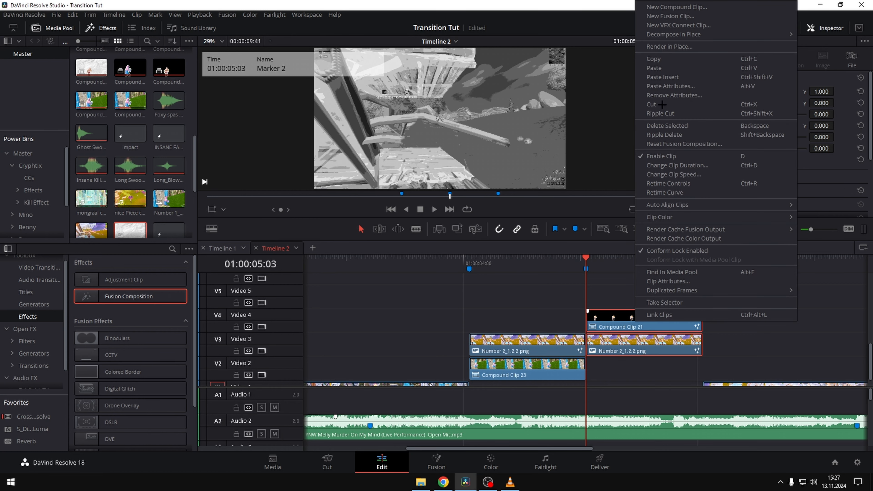
click(661, 104)
click(505, 266)
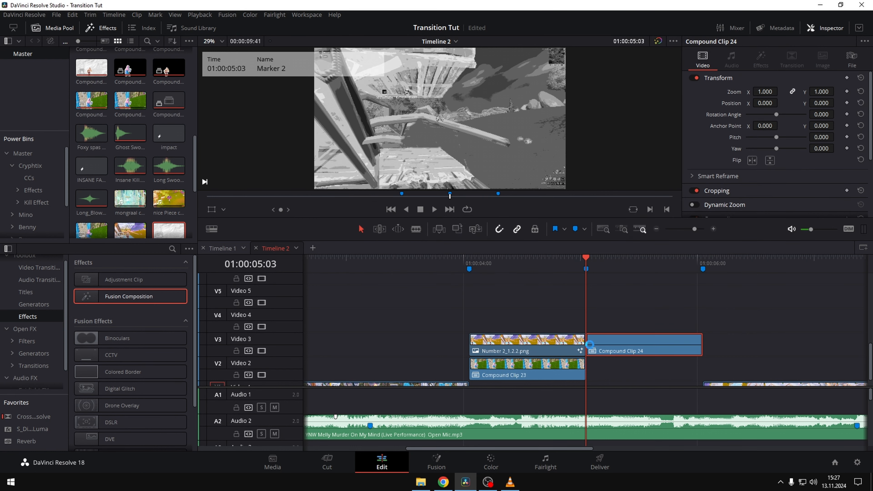
- Nest the duplicated background and Compound Clip 24 together, then keep only the half after 01:00:05:03, placed on Video 2
ctrl+click(550, 346)
right_click(550, 346)
click(594, 85)
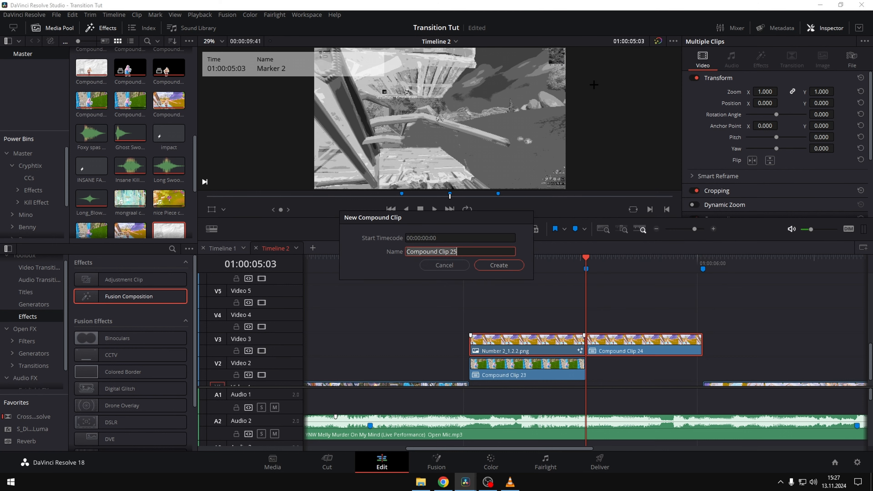
click(505, 266)
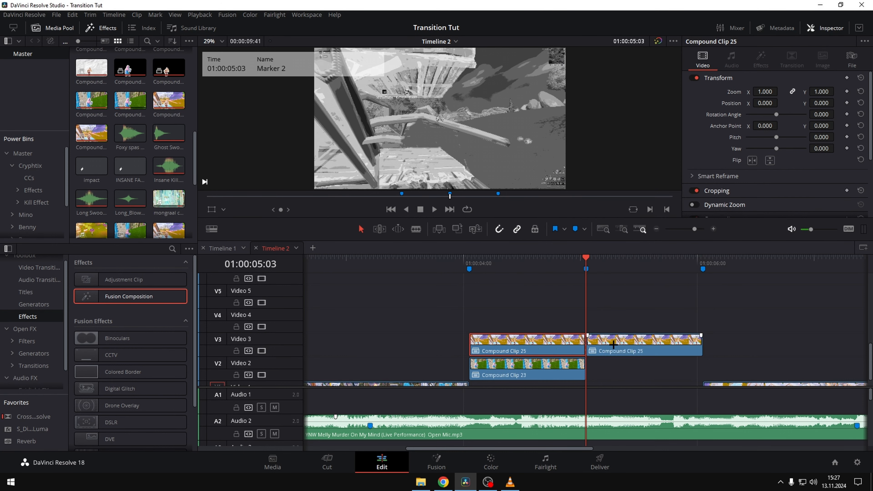
key(BackSpace)
drag(629, 345, 627, 360)
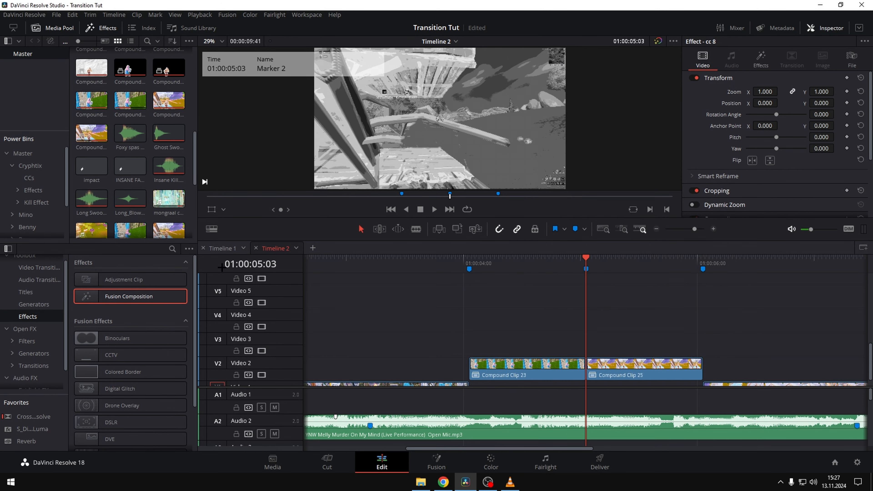
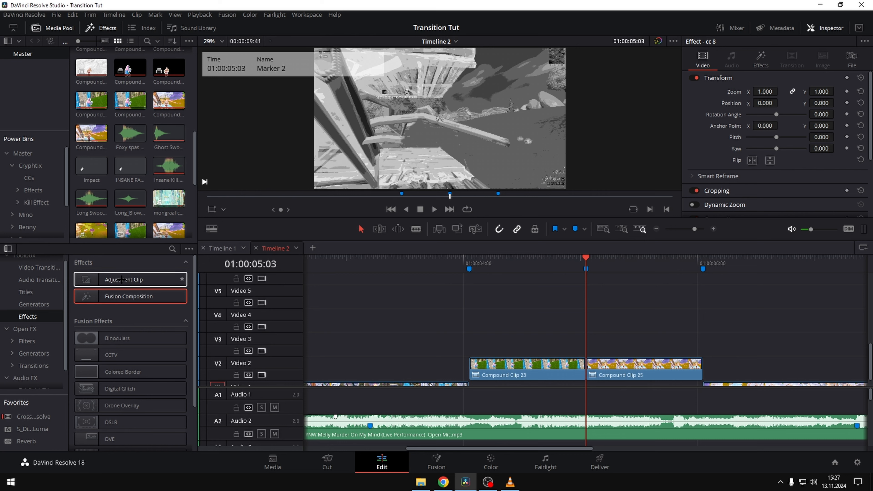
- Place a Fusion Composition on Video 3 above both compound clips and trim its end to 01:00:06:03
mouse_move(127, 296)
mouse_down()
mouse_move(457, 282)
mouse_move(472, 363)
mouse_up()
click(704, 258)
click(747, 353)
key(ctrl+b)
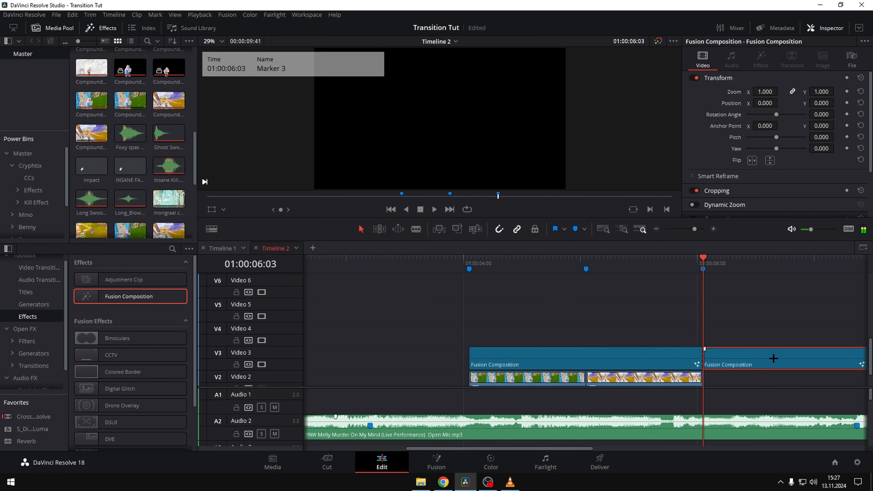
key(Delete)
scroll(733, 275, down, 1)
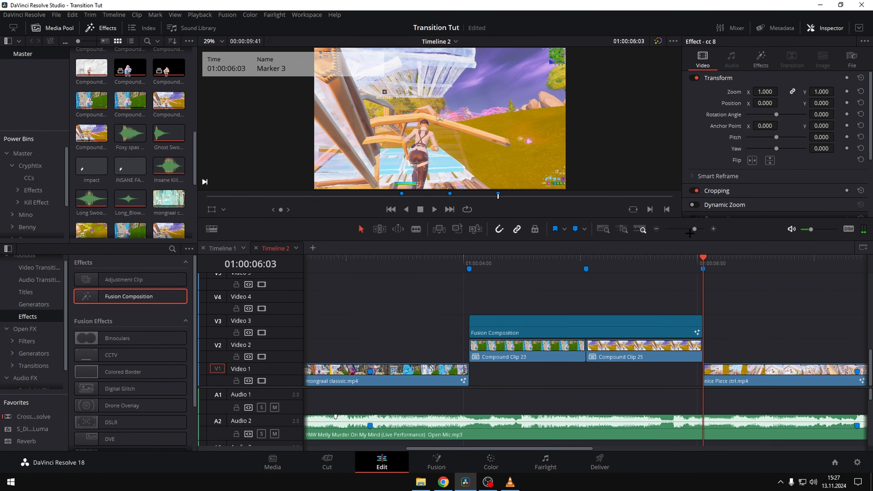
- Open the Fusion Composition above Compound Clips 23 and 25 in the Fusion page
drag(690, 233, 689, 233)
click(431, 262)
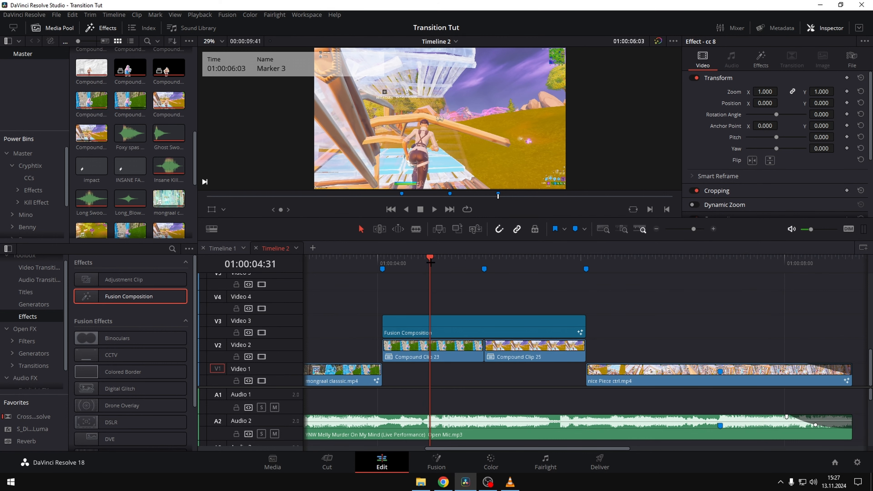
click(467, 325)
right_click(468, 325)
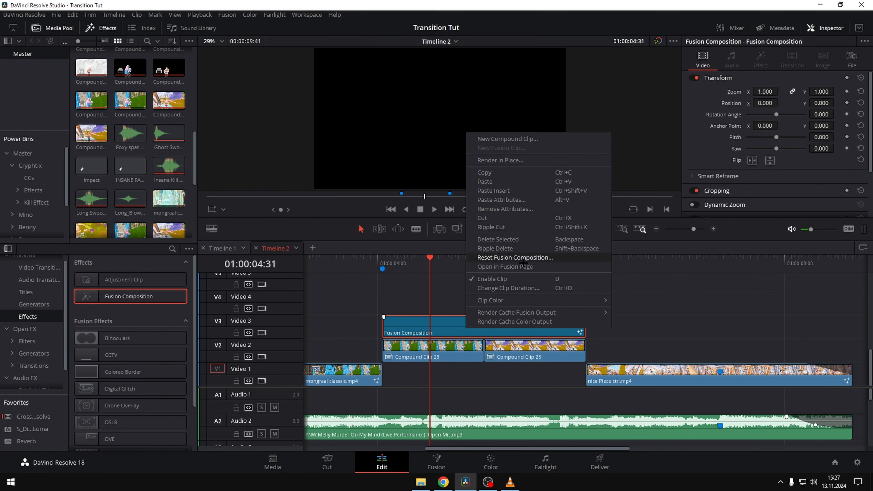
click(476, 354)
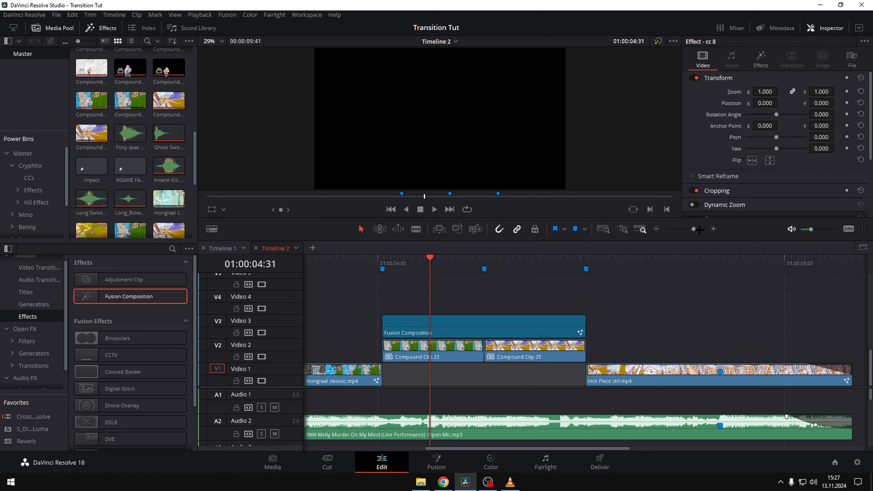
drag(700, 230, 701, 230)
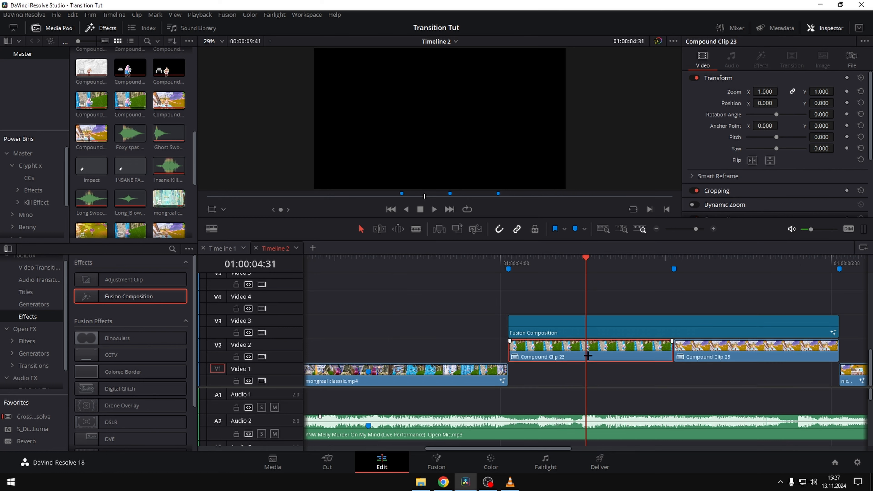
click(721, 356)
right_click(688, 328)
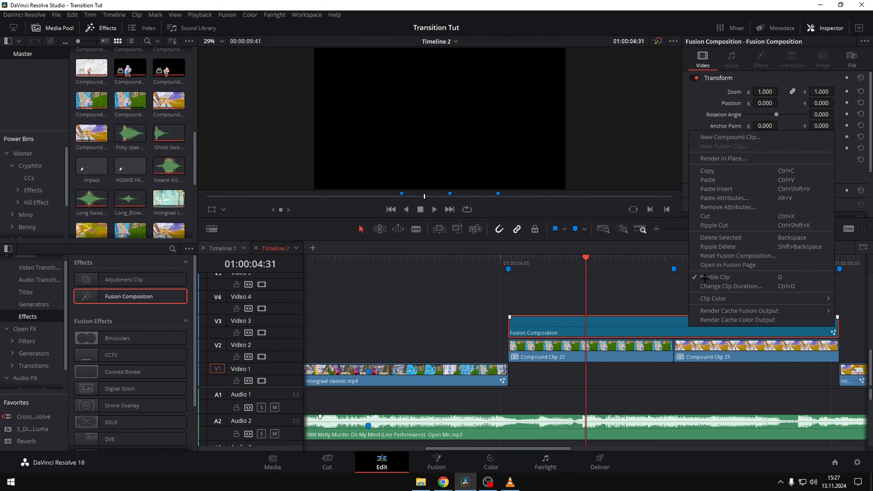
click(735, 264)
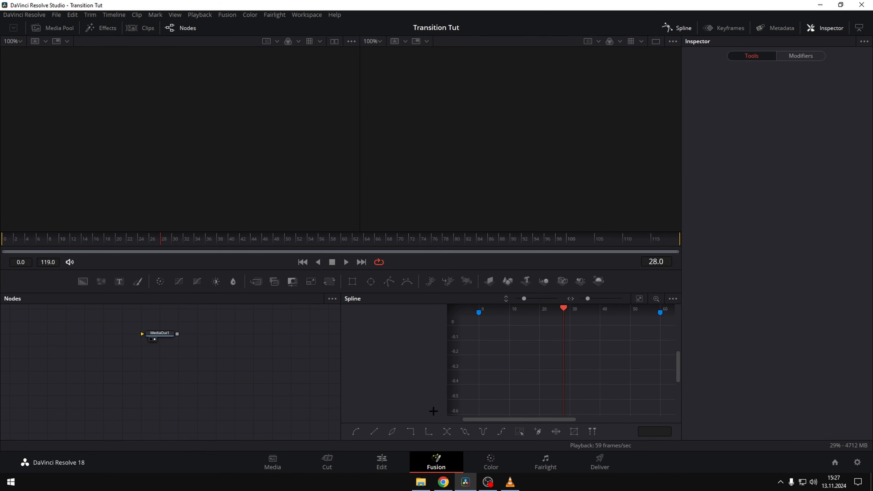
- Hide the Spline editor and connect a Renderer 3D node into MediaOut1, leaving room in the node graph
click(669, 29)
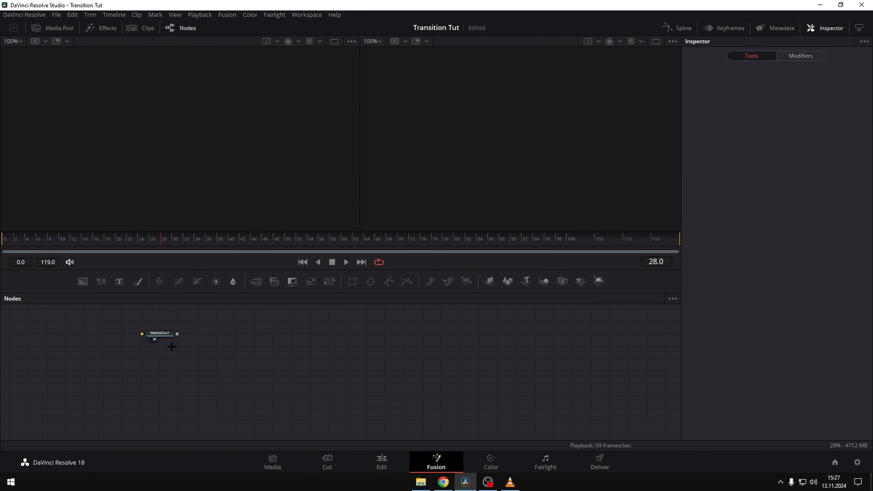
drag(162, 334, 414, 352)
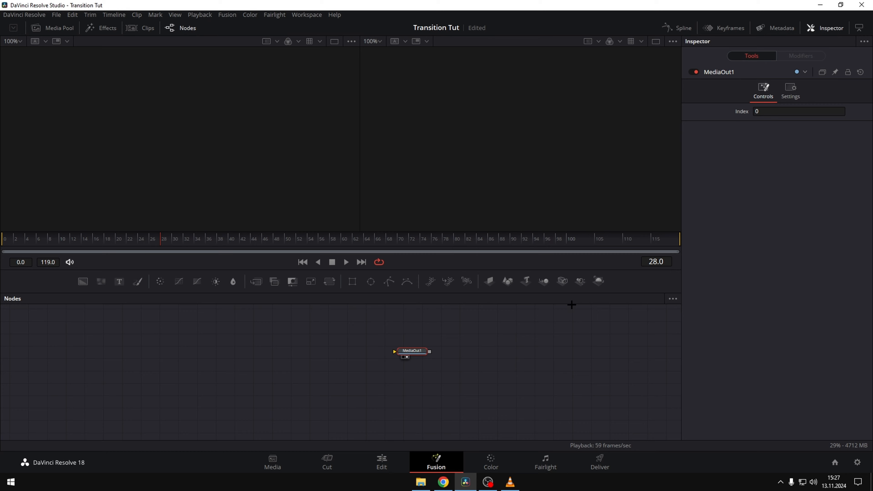
click(600, 280)
drag(450, 352, 395, 351)
drag(333, 354, 335, 349)
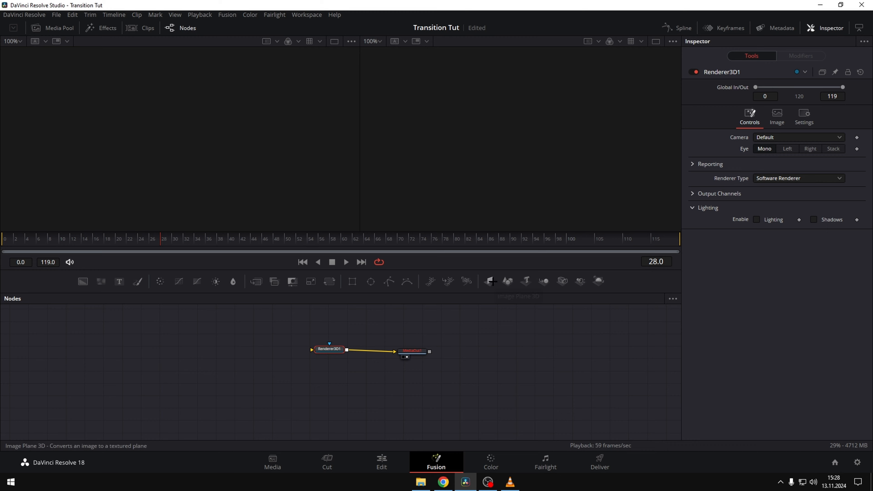
- Add a Merge 3D node feeding Renderer3D1 and connect two Image Plane 3D nodes to it
click(544, 281)
drag(357, 351, 266, 347)
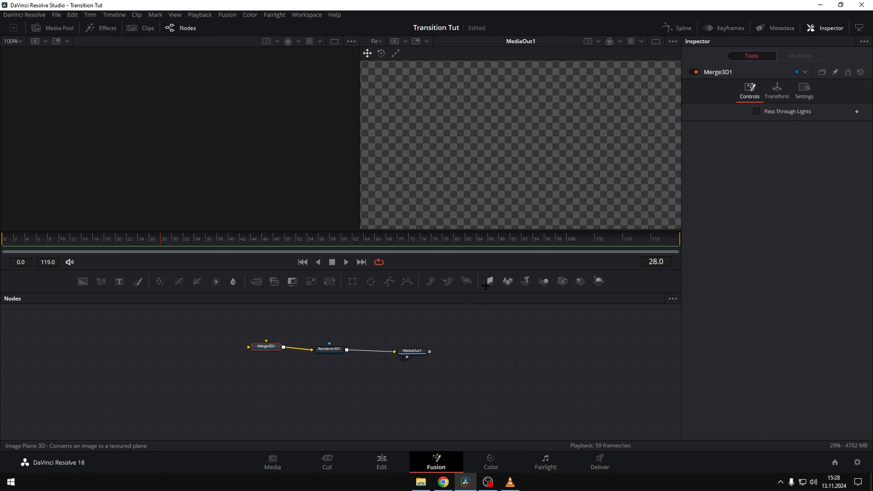
click(508, 281)
click(507, 282)
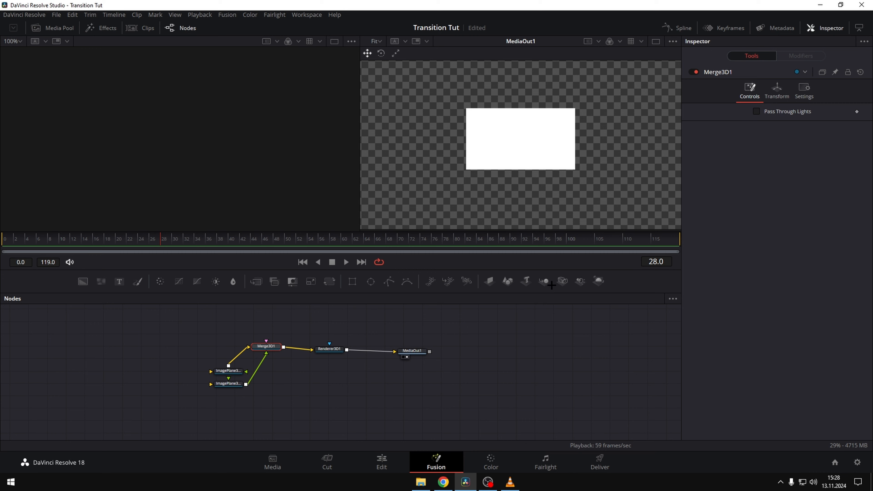
- Add a Camera 3D node connected to Merge3D1, place it above the merge, and shift the node tree clear of it
click(563, 281)
drag(235, 398, 273, 313)
drag(358, 388, 396, 404)
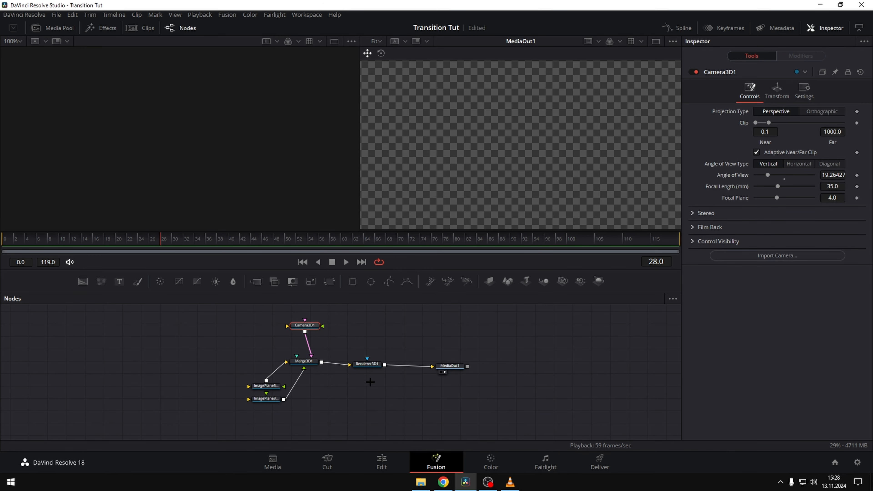
- Show Merge3D1 in the empty viewer and zoom out to examine the image planes and camera in 3D space
click(304, 361)
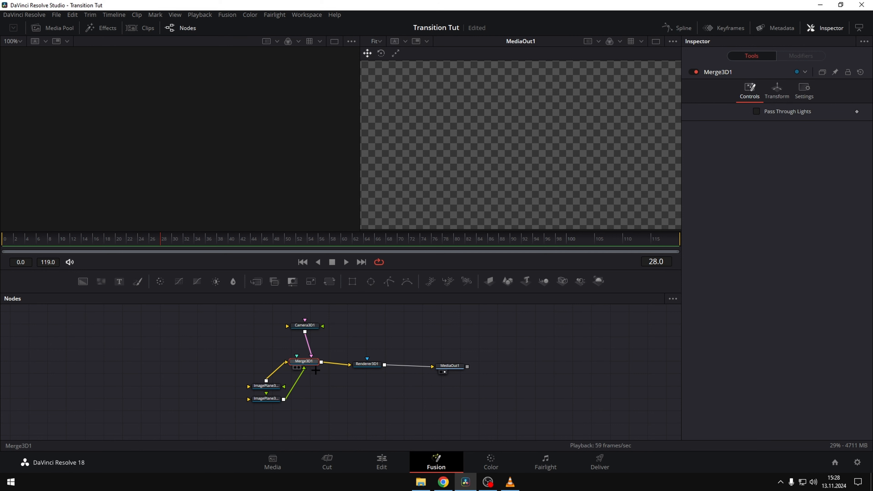
key(1)
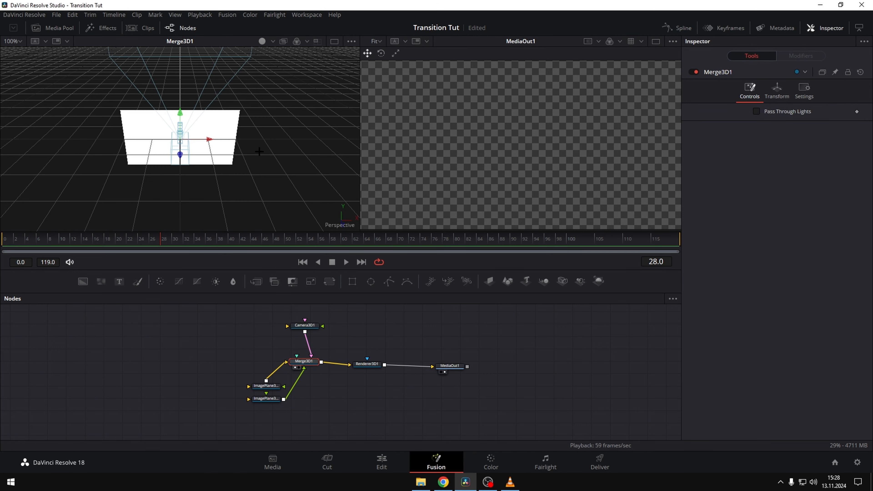
scroll(259, 151, down, 2)
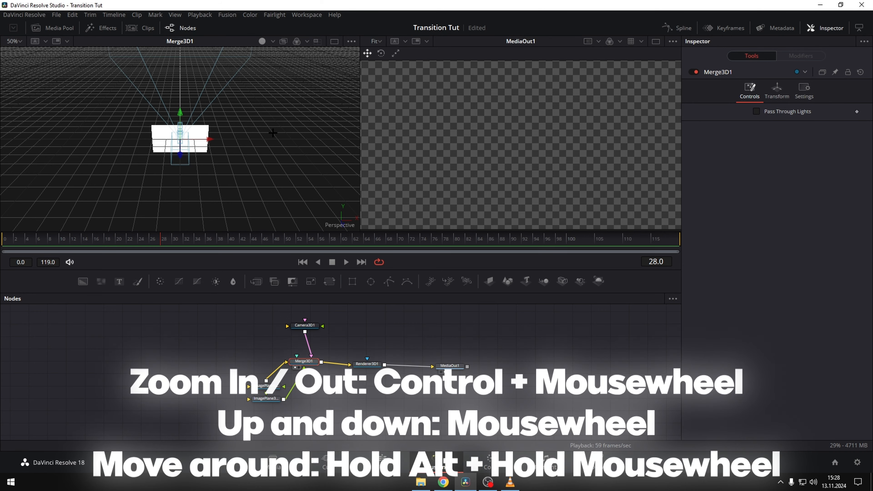
scroll(270, 139, down, 5)
scroll(269, 137, up, 5)
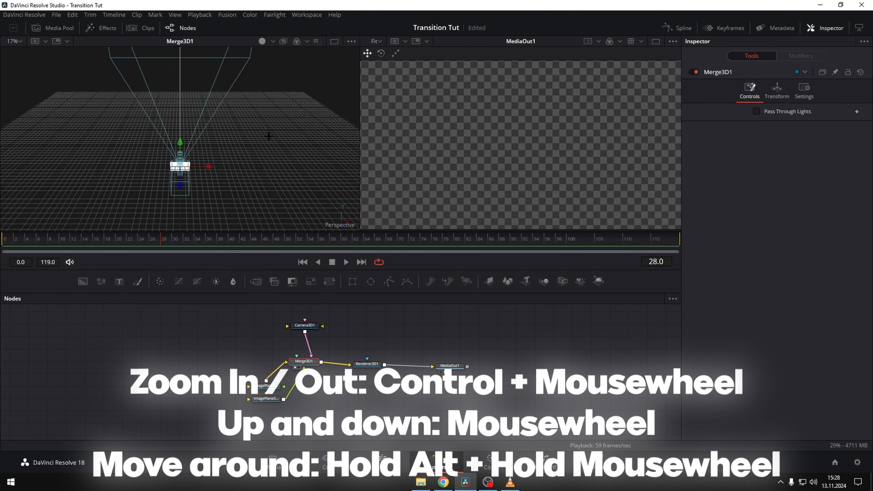
scroll(269, 137, down, 5)
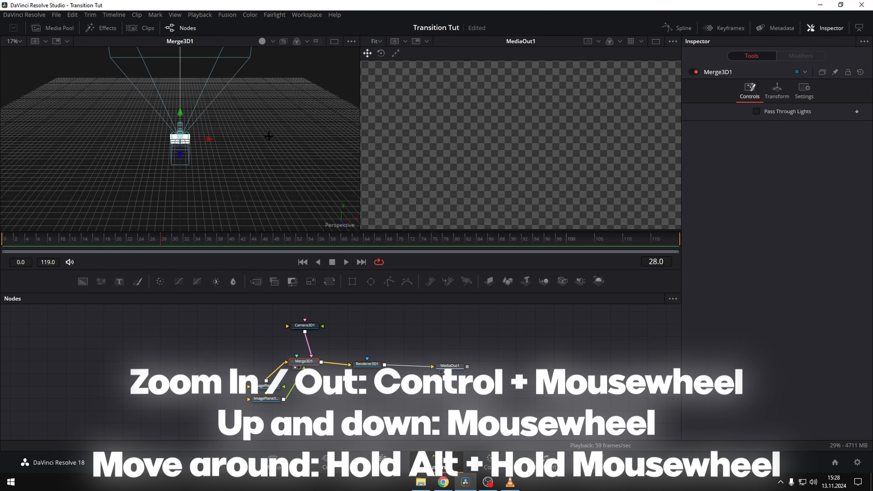
scroll(269, 137, down, 5)
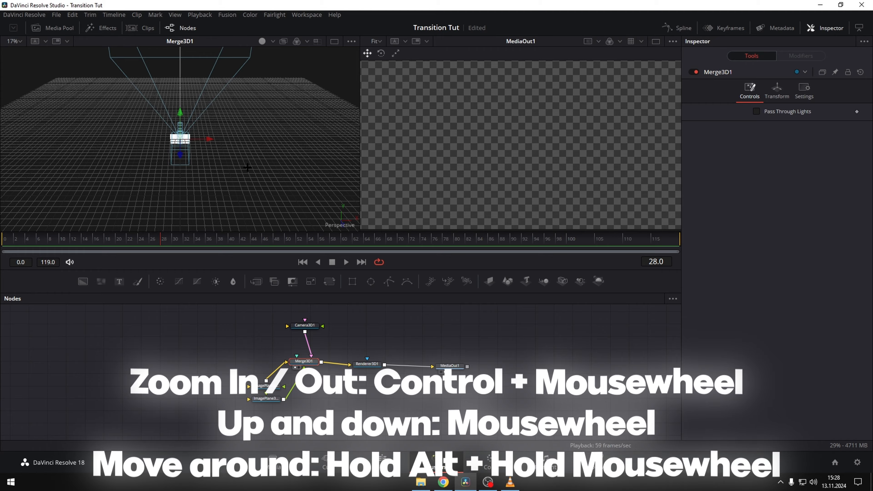
- Pull Camera3D1 back along Z to about 4.59, away from the image planes in the Merge3D1 view
drag(259, 159, 240, 172)
click(298, 325)
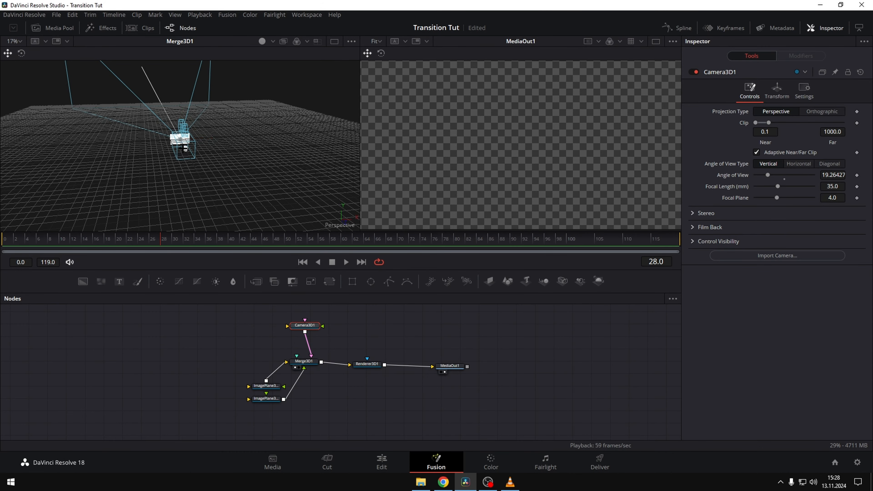
drag(183, 148, 211, 199)
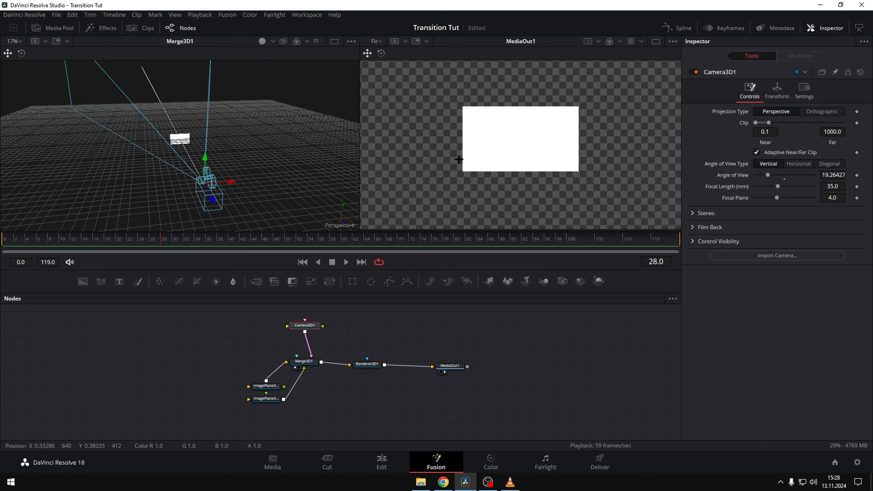
- Add Compound Clip 23 and Compound Clip 25 from the media pool to the node graph, and hide the media pool
click(62, 29)
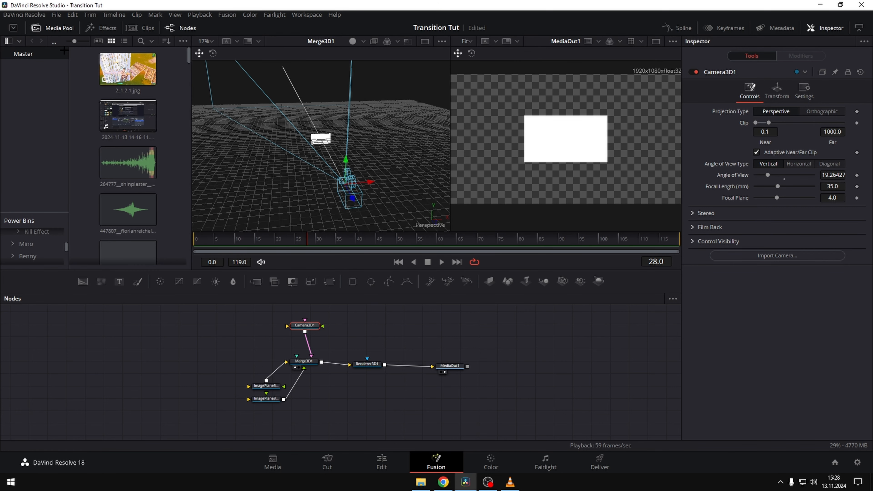
scroll(144, 154, down, 5)
scroll(170, 131, down, 10)
drag(188, 100, 189, 168)
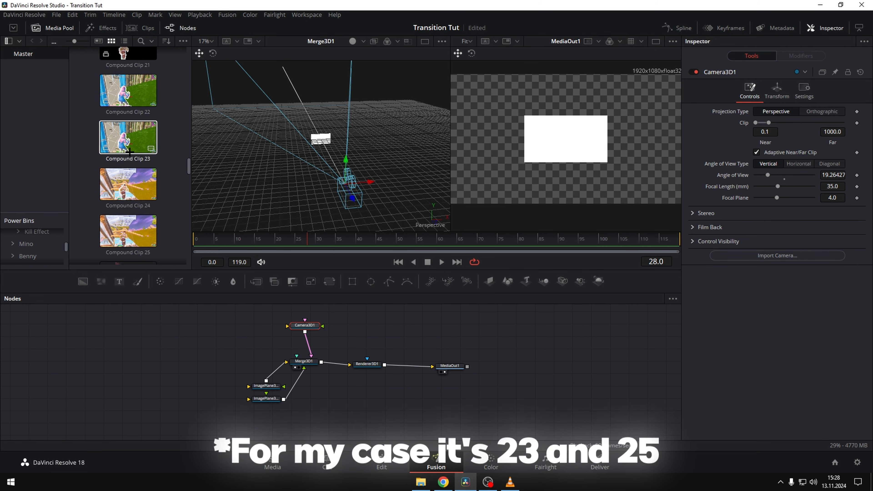
drag(128, 137, 186, 373)
drag(128, 231, 178, 392)
click(53, 28)
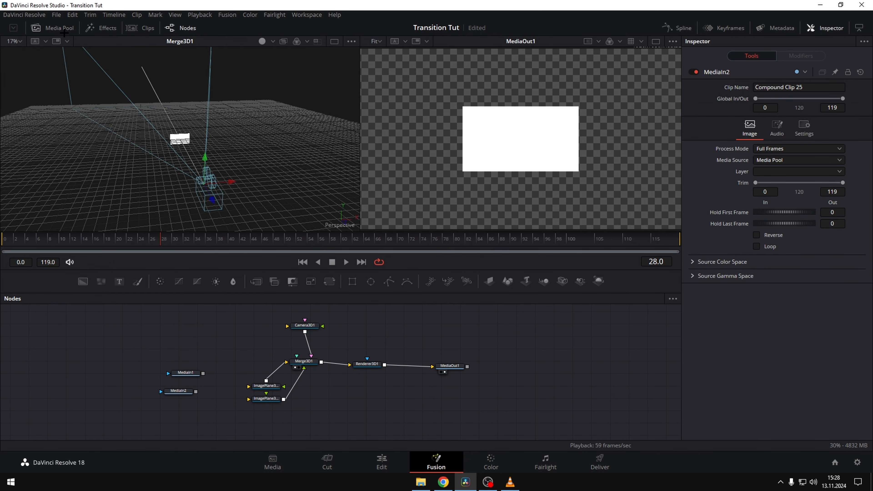
- Connect MediaIn1 to ImagePlane3D1 and MediaIn2 to ImagePlane3D2
scroll(241, 370, up, 3)
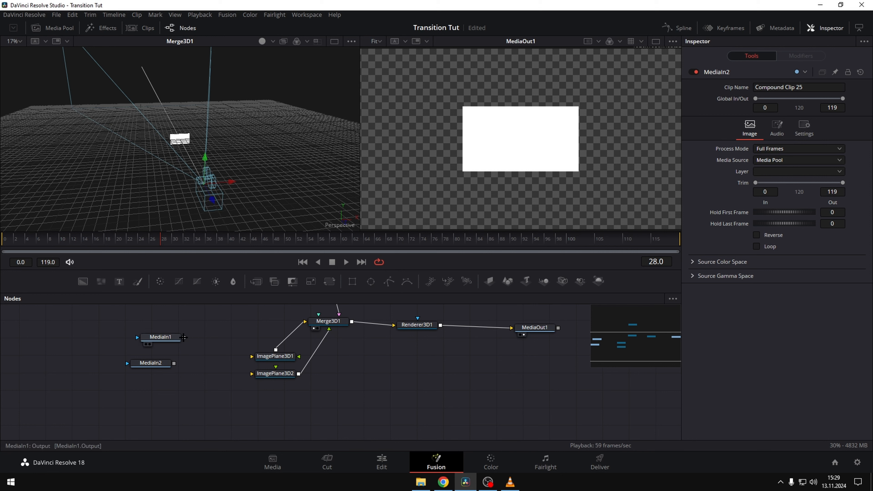
drag(184, 337, 252, 356)
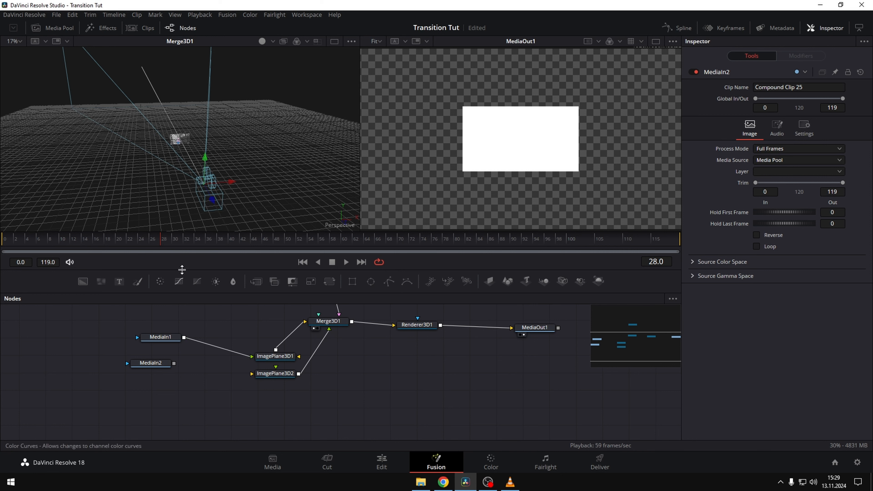
drag(174, 363, 254, 373)
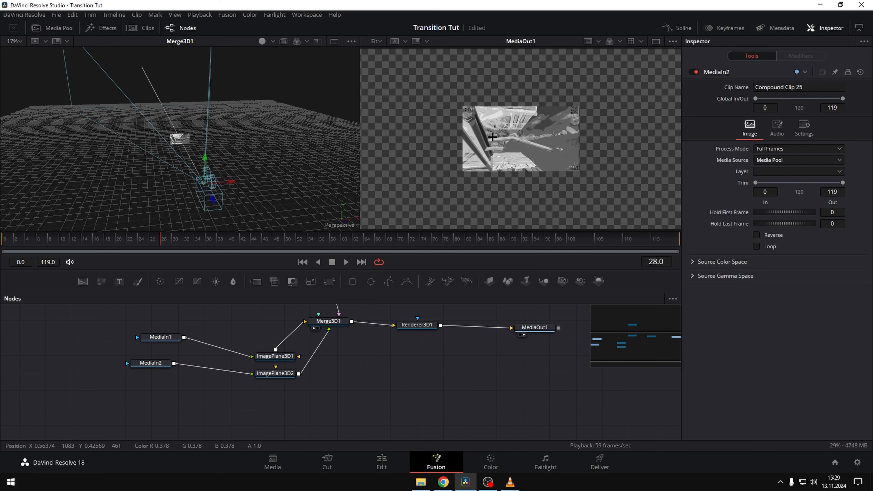
- Set ImagePlane3D1's Z translation to 2.94 so its clip fills the camera frame
click(275, 356)
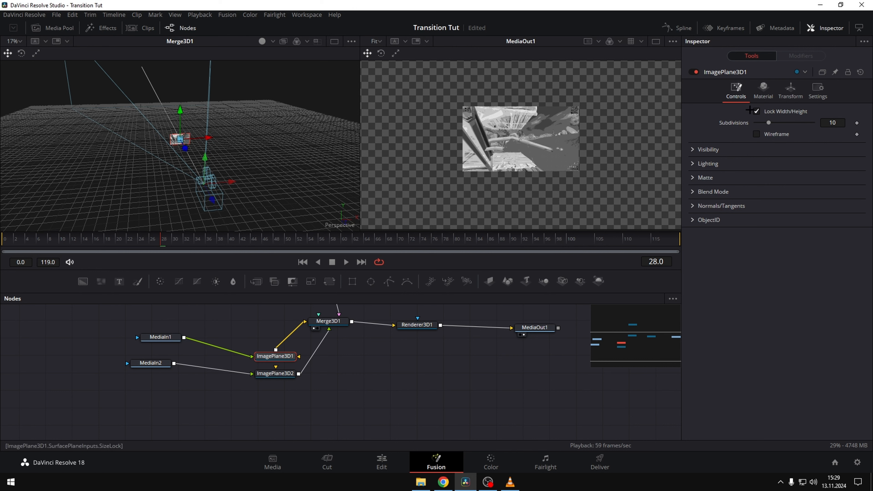
click(791, 90)
drag(774, 144, 788, 144)
scroll(606, 148, down, 2)
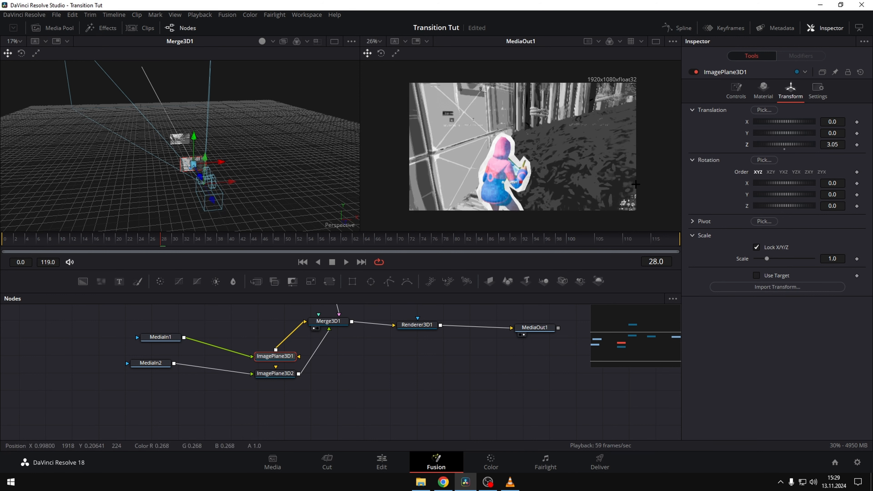
drag(834, 145, 831, 145)
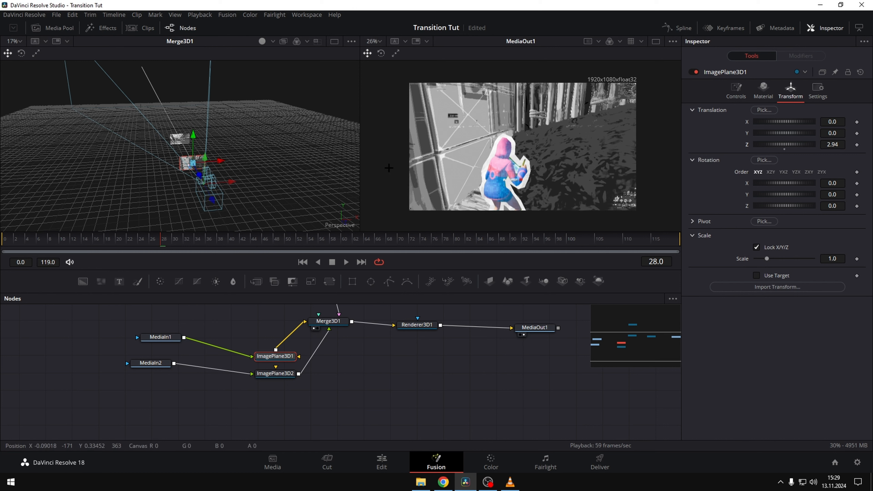
- Set ImagePlane3D2's Z rotation to 180 degrees to turn it upside down
click(274, 373)
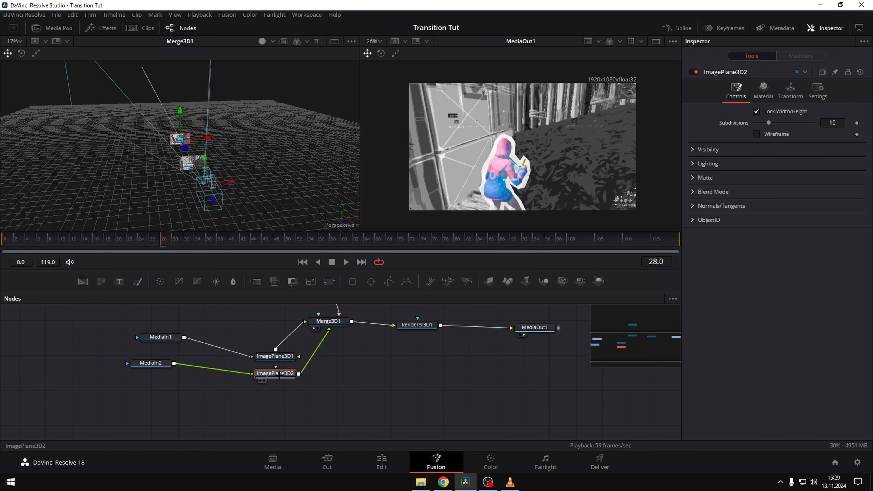
click(791, 91)
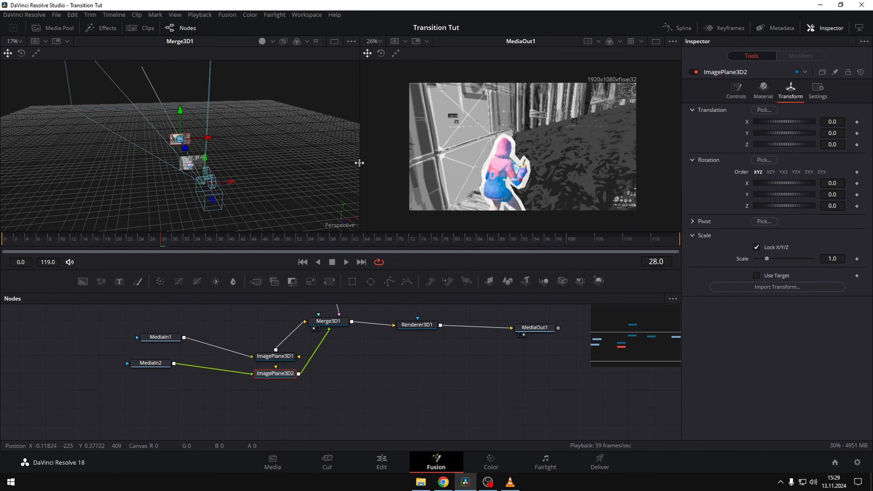
drag(265, 175, 179, 156)
drag(288, 179, 257, 147)
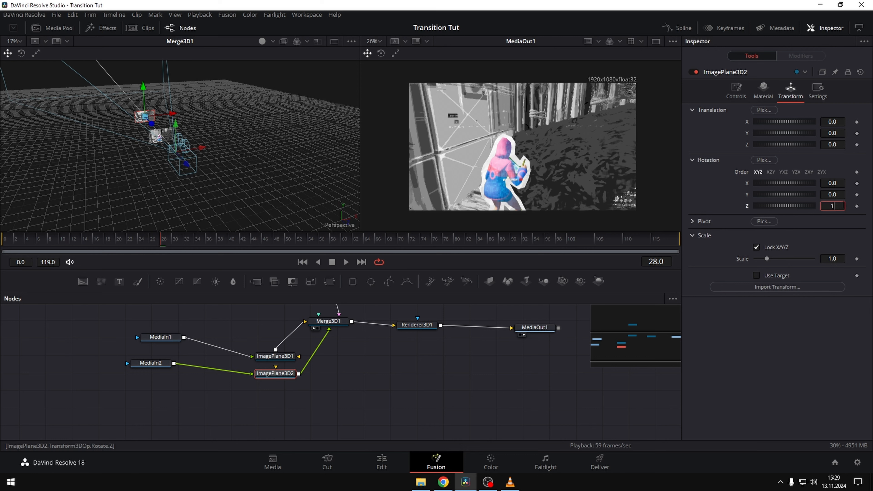
key(Tab)
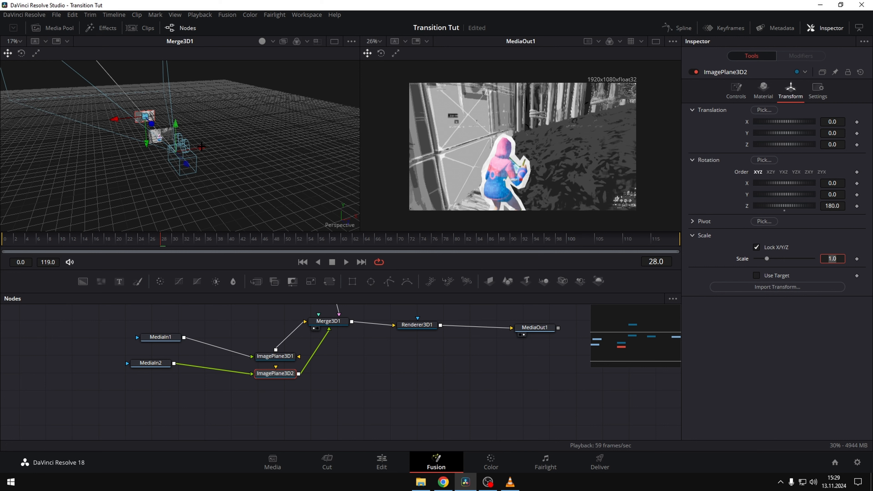
- Move ImagePlane3D2 forward and down beneath ImagePlane3D1, to Y -0.493 and about Z 2.963
drag(151, 123, 253, 166)
scroll(150, 152, up, 4)
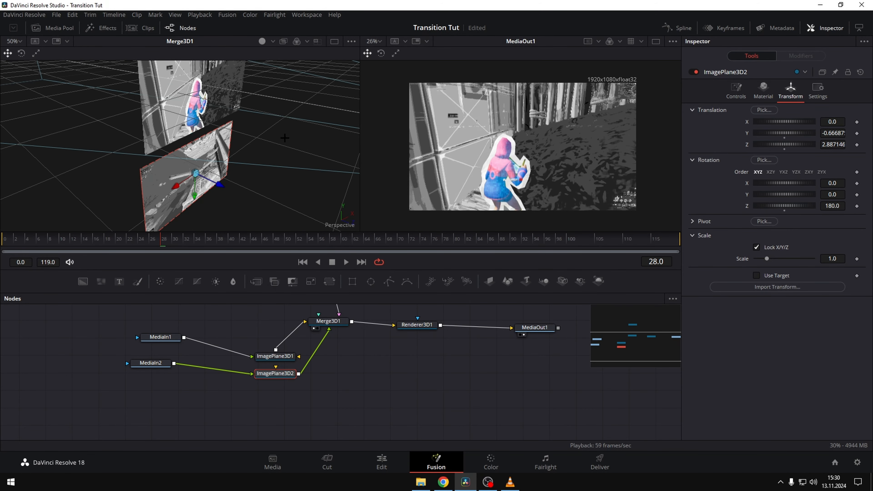
scroll(264, 161, up, 2)
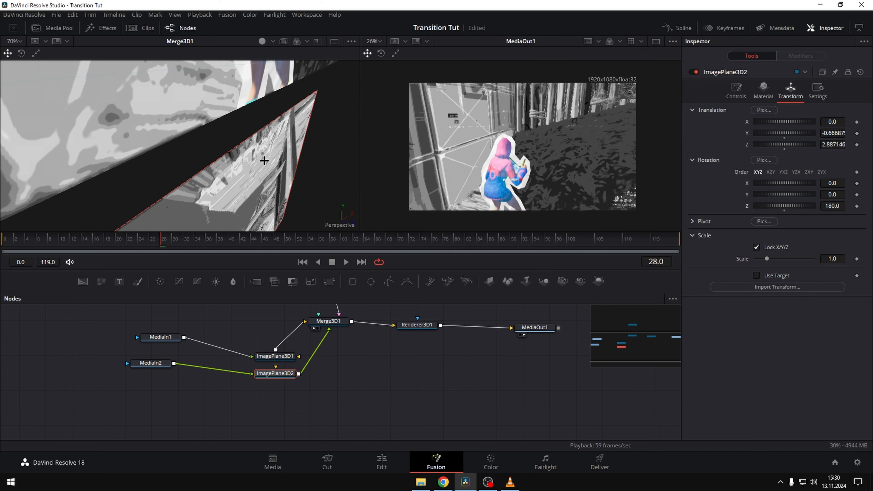
scroll(280, 171, down, 2)
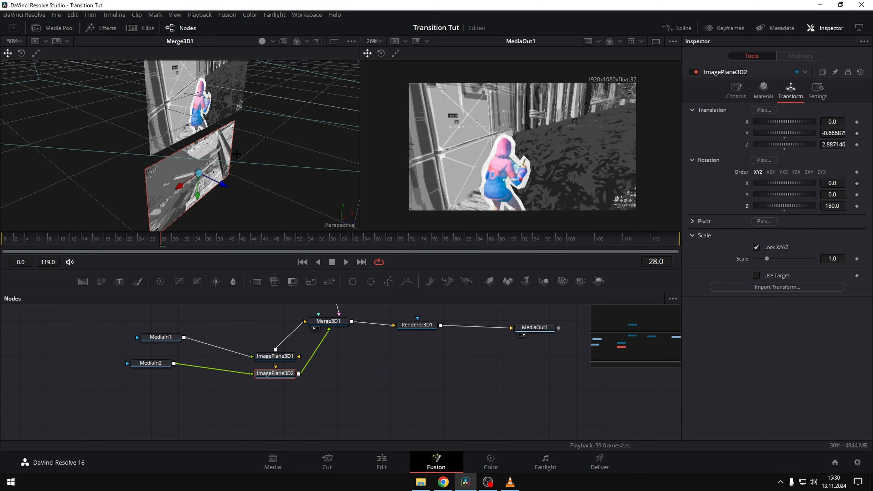
scroll(250, 162, down, 1)
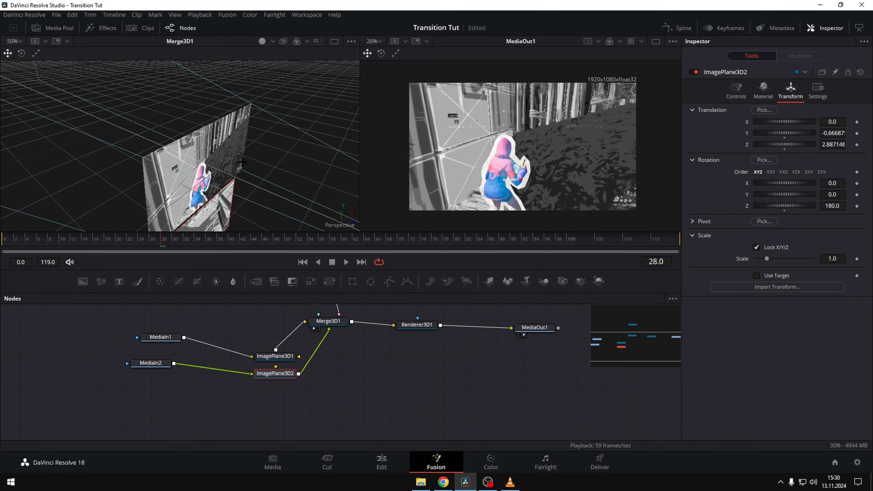
scroll(249, 163, up, 1)
scroll(260, 170, up, 2)
scroll(284, 141, down, 1)
scroll(284, 141, down, 4)
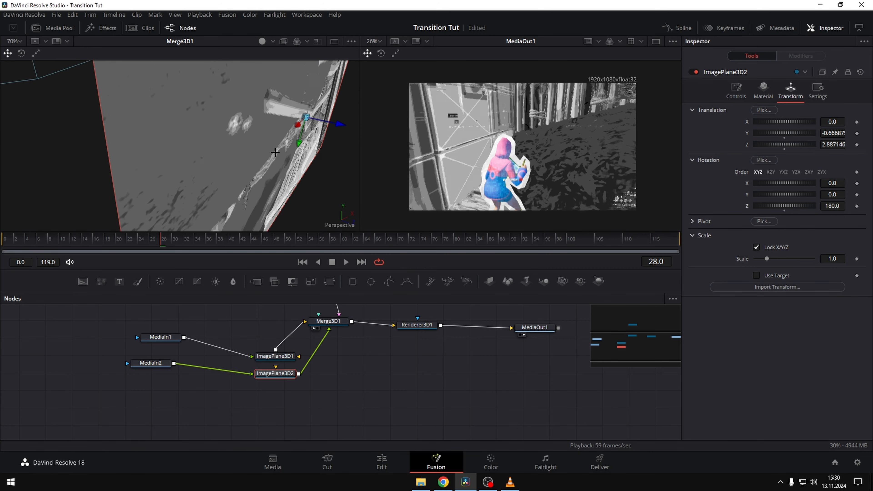
mouse_move(284, 145)
mouse_down()
mouse_move(273, 173)
mouse_move(293, 138)
mouse_move(280, 129)
mouse_up()
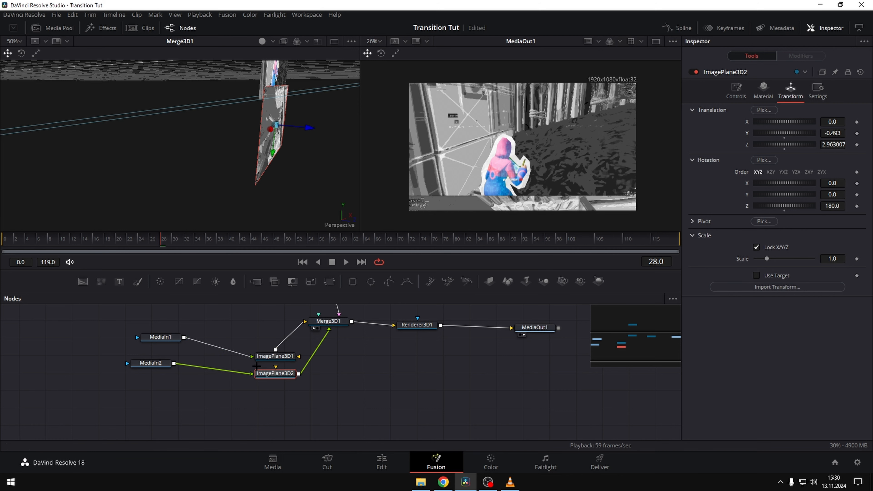
- Match ImagePlane3D2's depth to ImagePlane3D1 by setting its Z translation to 2.94
click(277, 356)
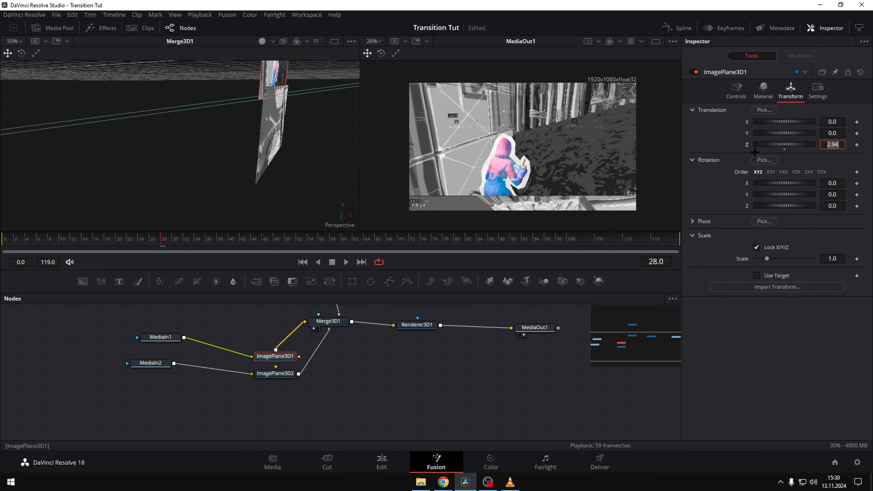
click(275, 373)
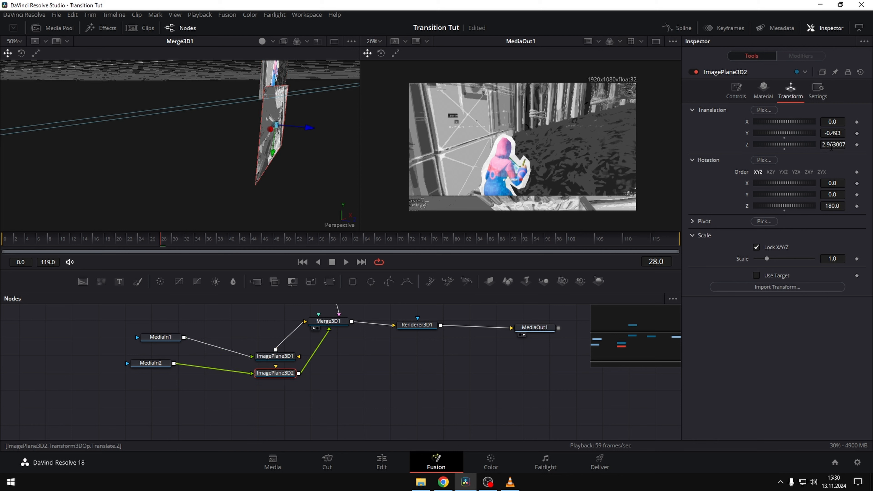
text(2.94)
key(Return)
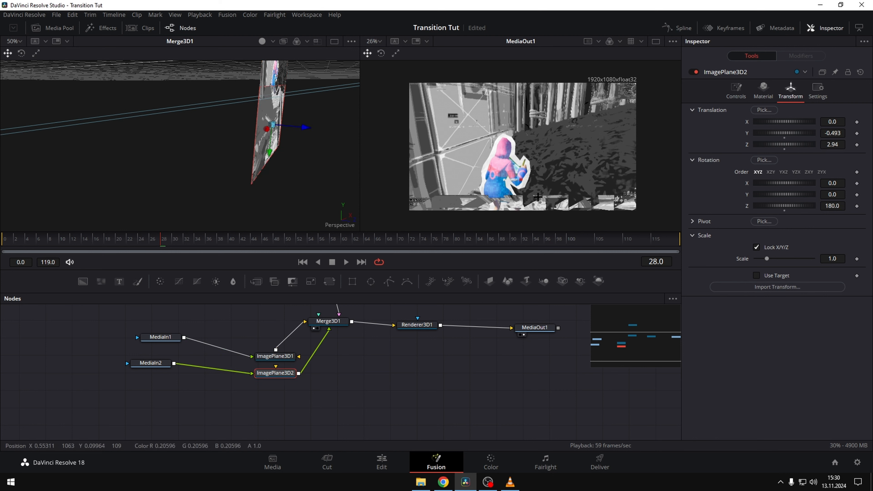
- Lower ImagePlane3D2 to a Y translation of -0.562 so its edge meets the bottom edge of ImagePlane3D1
drag(317, 123, 295, 136)
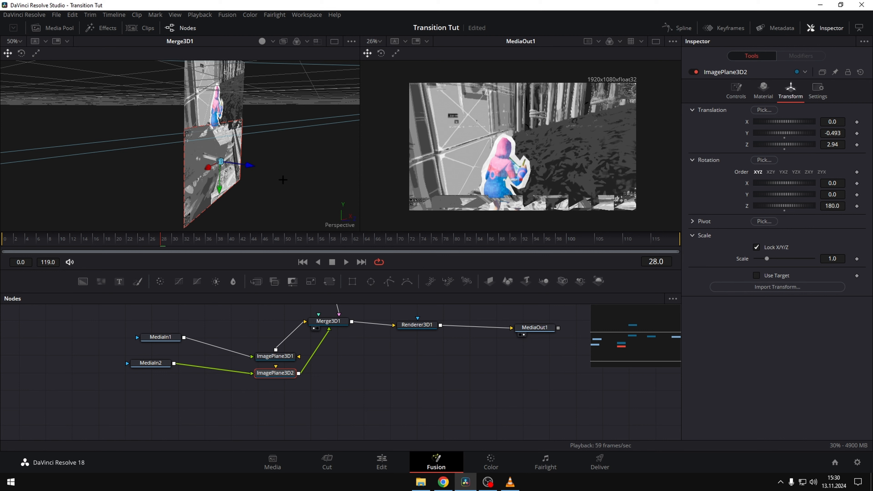
drag(216, 191, 218, 201)
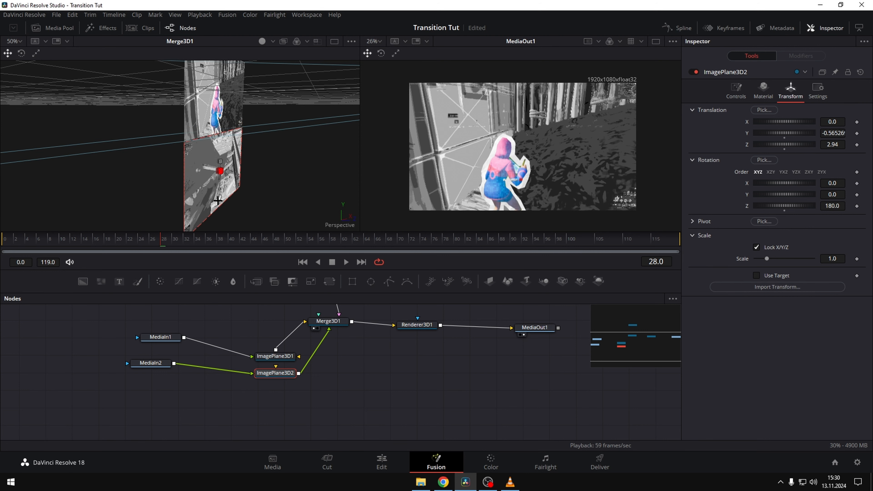
scroll(253, 166, up, 2)
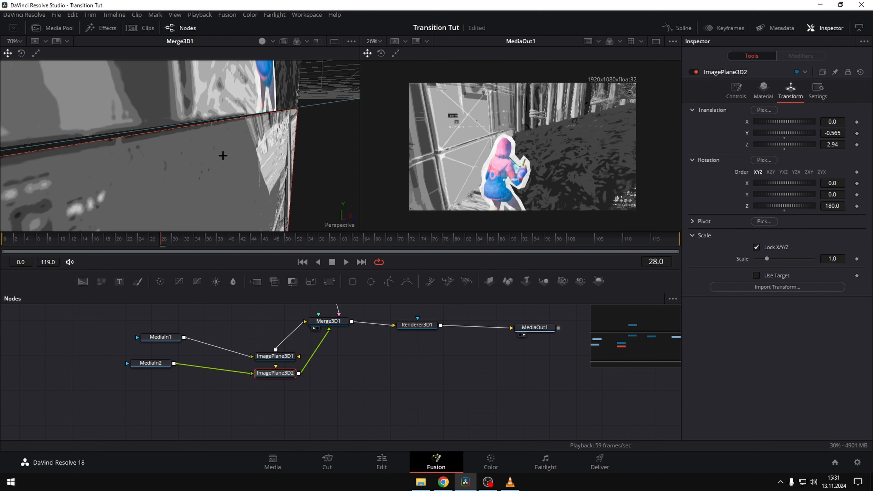
drag(232, 151, 272, 152)
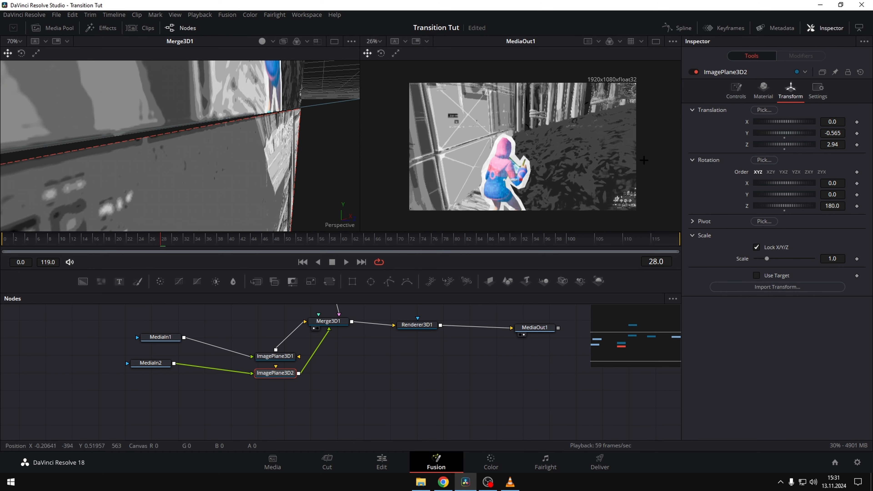
drag(838, 134, 840, 134)
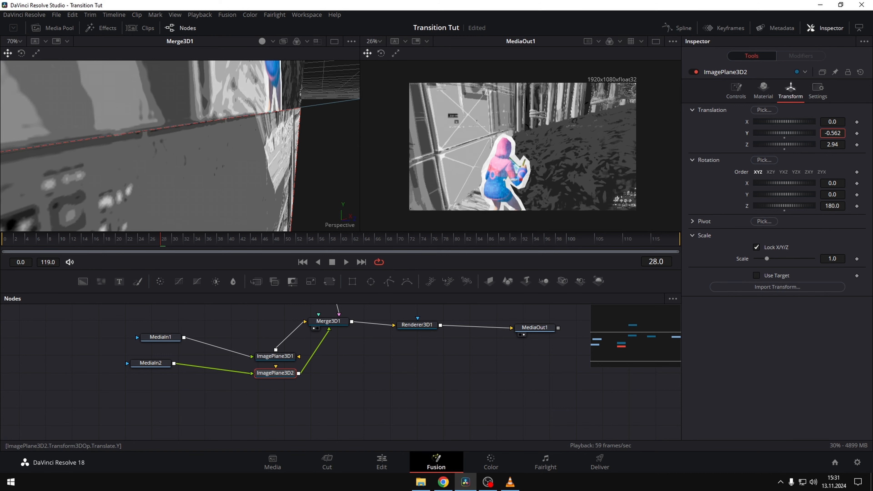
scroll(262, 145, down, 4)
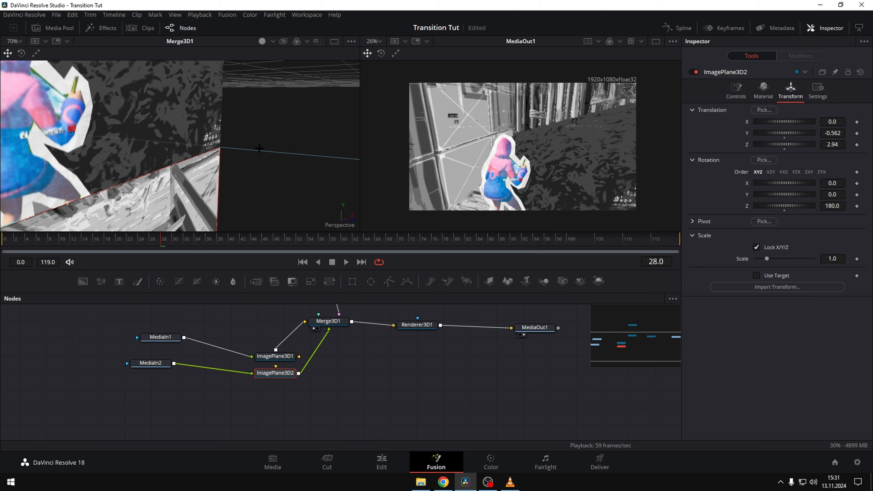
drag(261, 145, 207, 153)
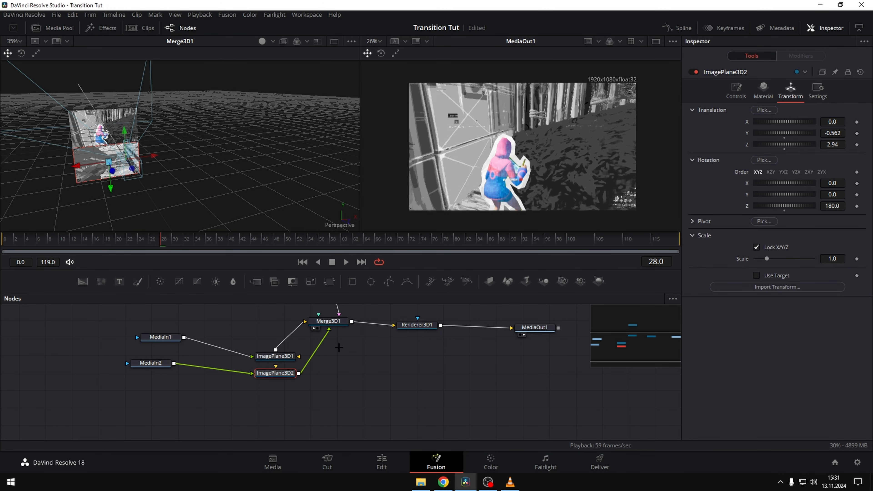
- Keyframe Camera3D1's Y translation and Z rotation at frame 0
scroll(338, 347, up, 4)
click(321, 330)
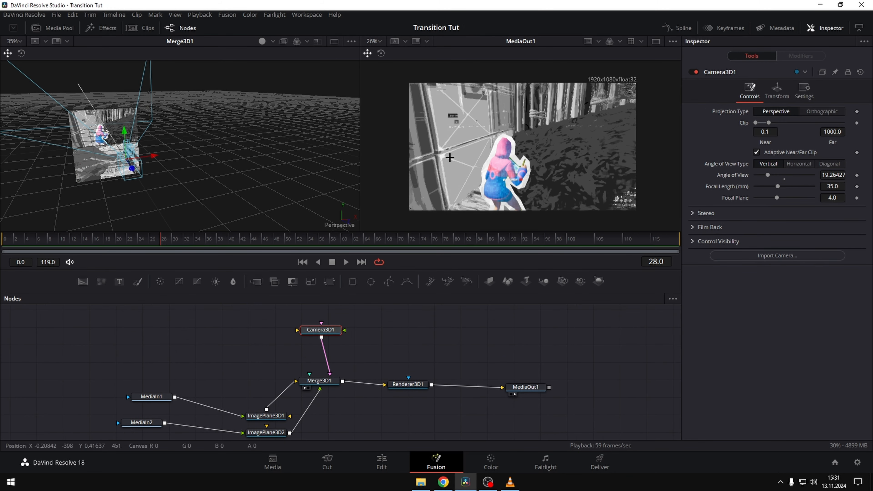
click(778, 98)
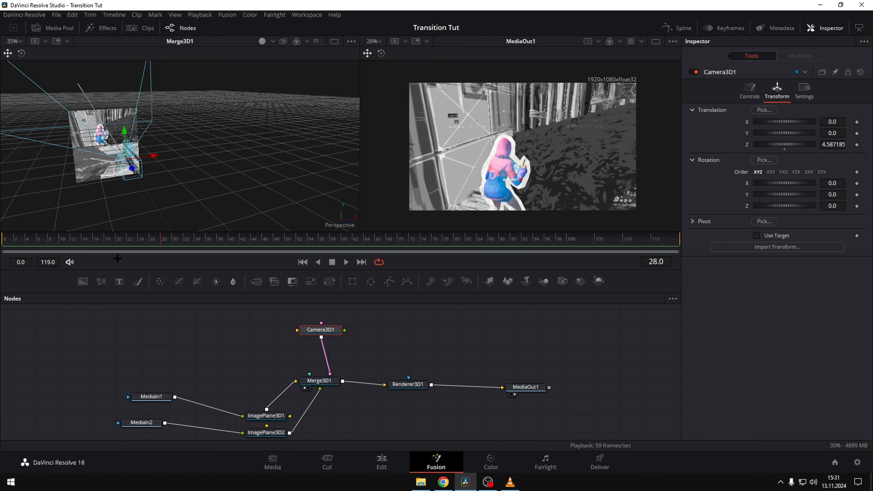
drag(108, 240, 4, 240)
click(857, 133)
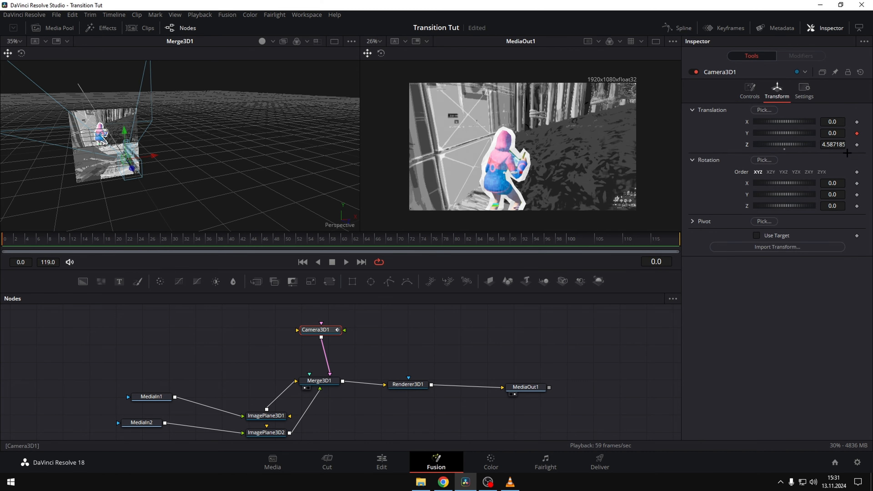
click(857, 206)
- At frame 119, set Camera3D1's Z rotation to 180 and its Y translation to -0.559 to frame the second image plane upright
drag(520, 243, 676, 241)
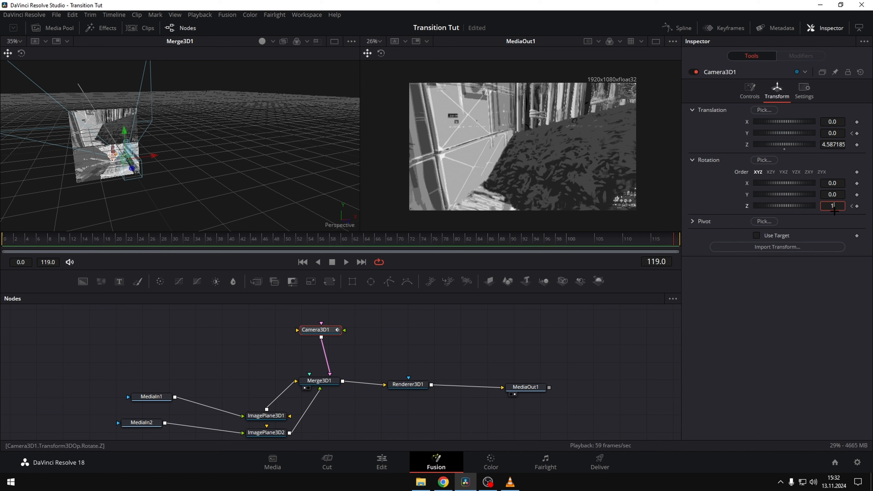
key(Return)
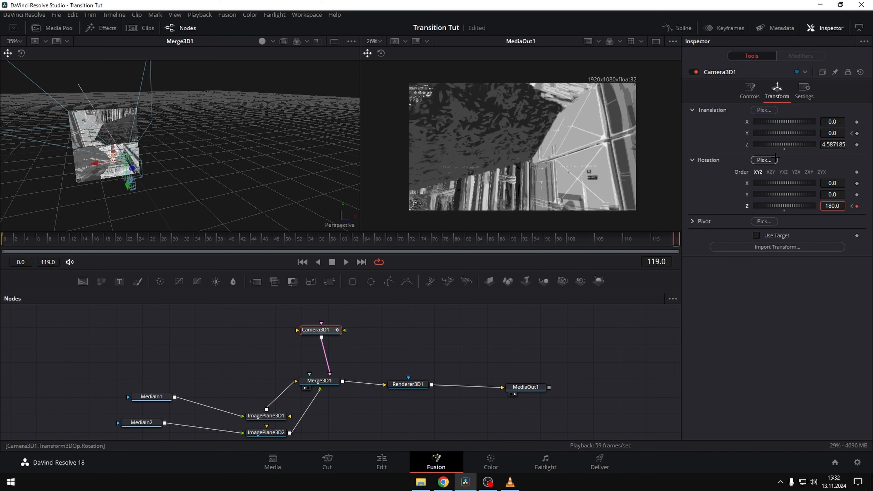
drag(784, 134, 775, 135)
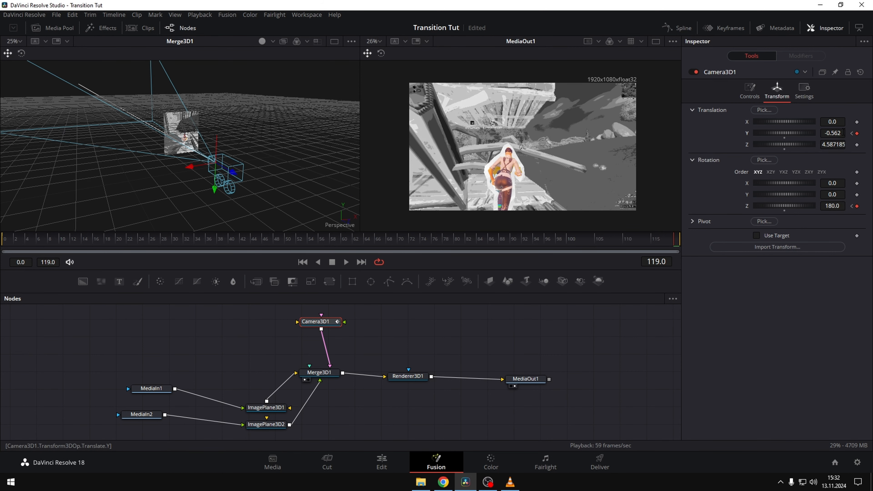
drag(836, 134, 834, 134)
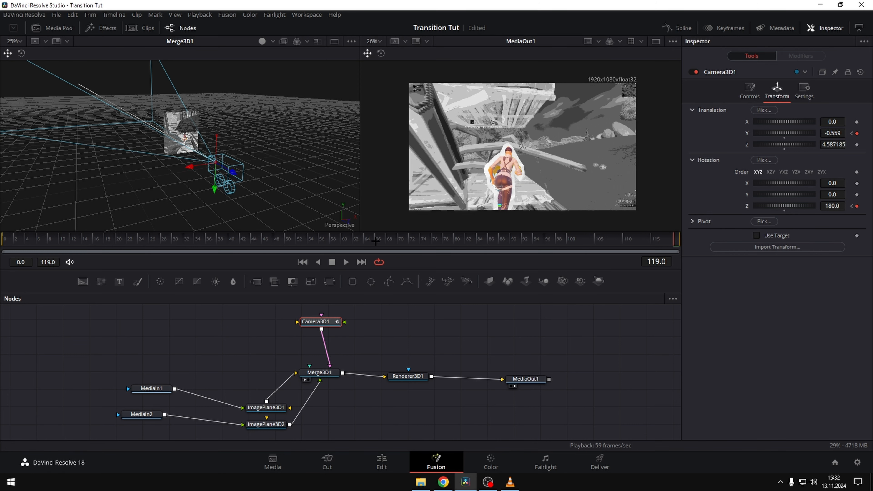
- Set the timeline proxy resolution to Quarter and scrub through the camera animation
drag(376, 241, 152, 249)
click(200, 14)
mouse_move(317, 49)
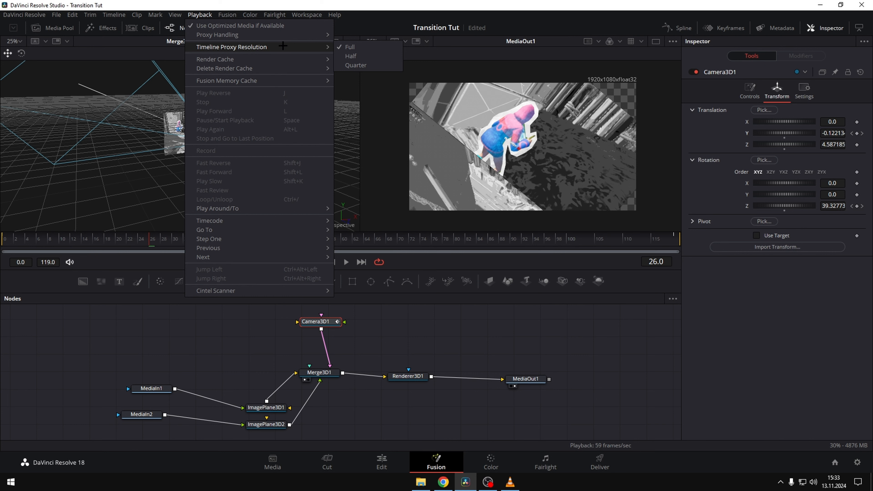
click(360, 65)
drag(156, 243, 510, 254)
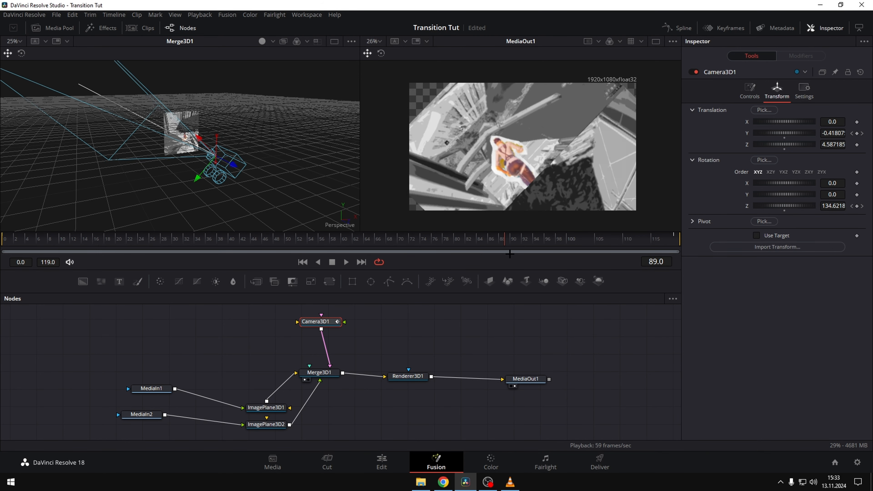
click(497, 485)
click(476, 430)
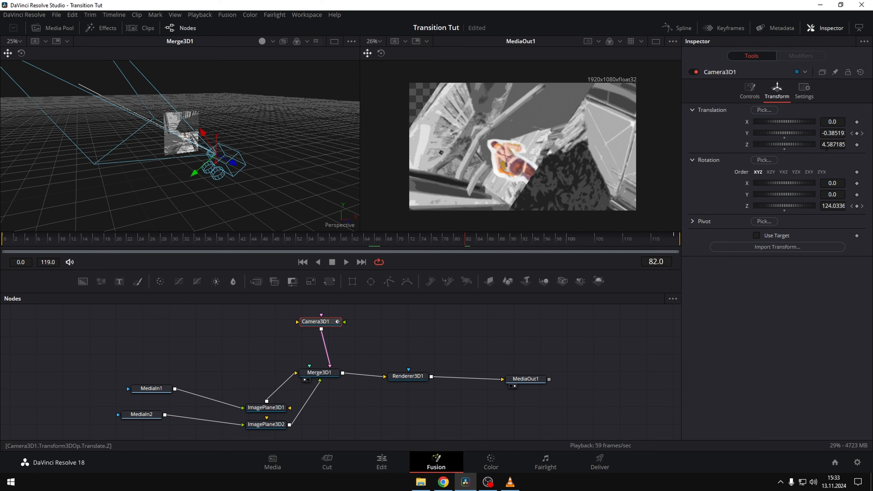
- Set Camera3D1's Z translation to 4.17 to bring it closer to the planes, and scrub through the transition
drag(828, 145, 817, 145)
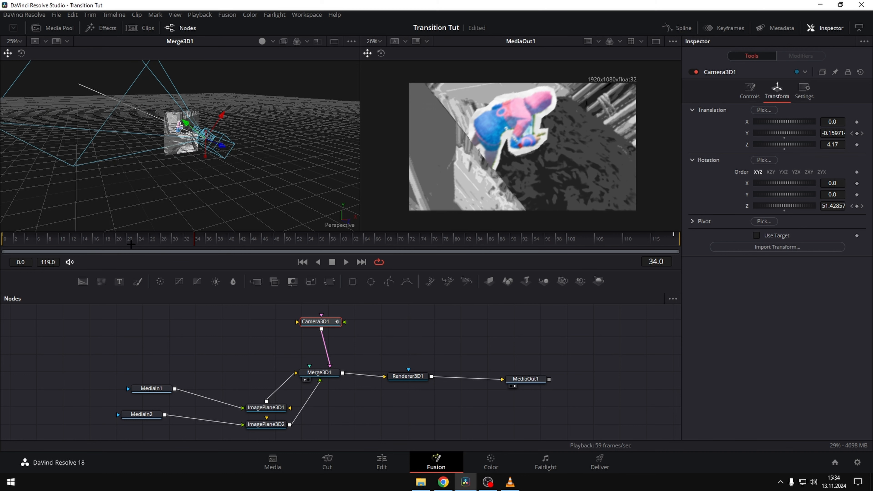
drag(169, 239, 287, 241)
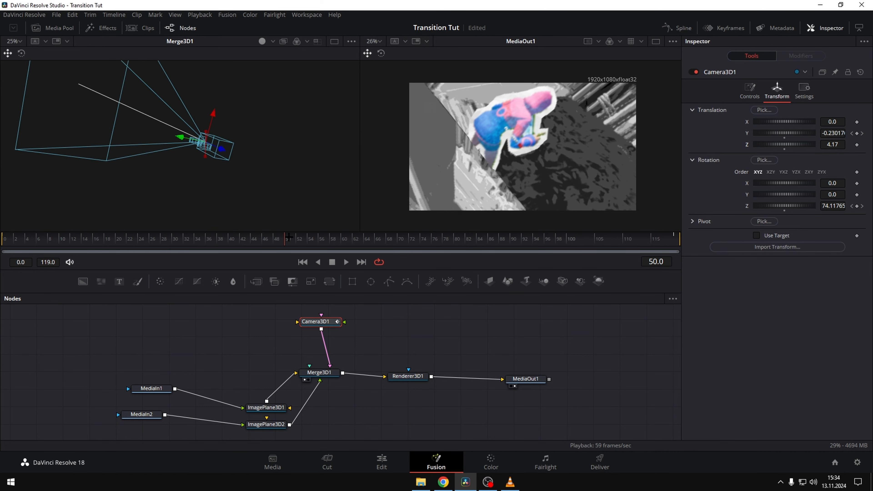
drag(387, 239, 534, 239)
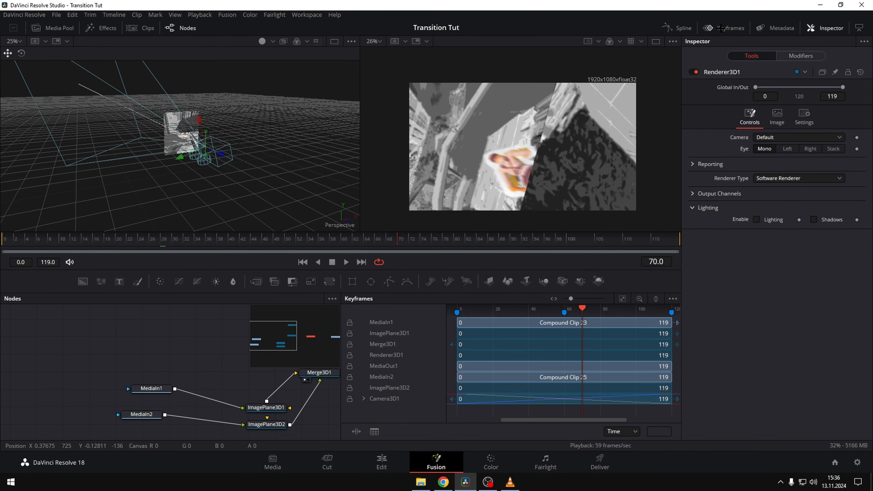
- Show Camera3D1's Y Offset spline, smooth both keyframes and lengthen their handles past the midpoint for a steeper S-curve
click(721, 27)
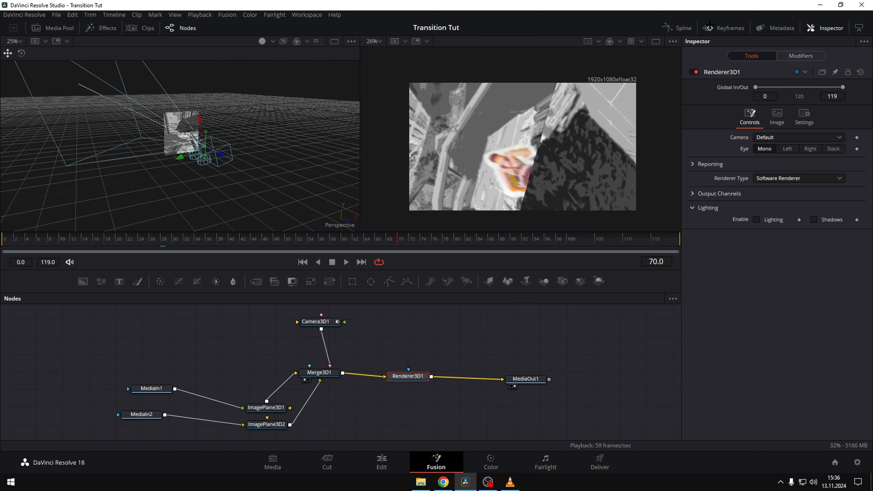
click(675, 28)
click(322, 318)
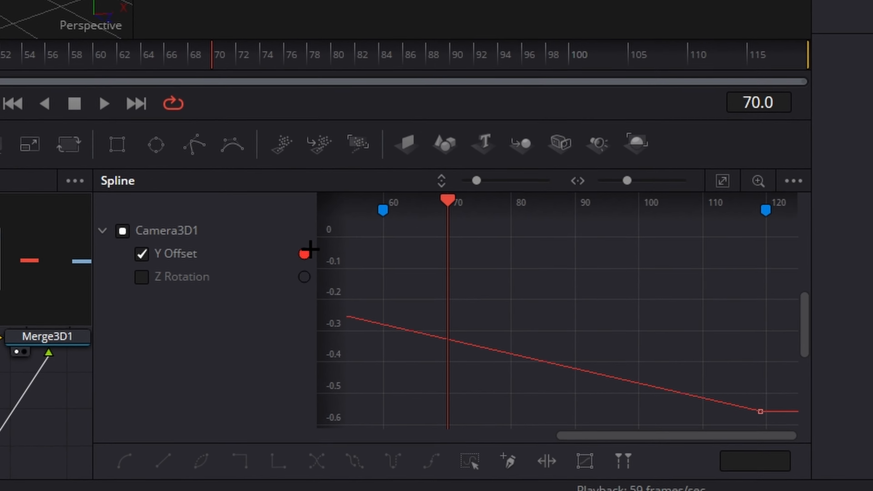
click(755, 132)
drag(322, 177, 850, 462)
key(f)
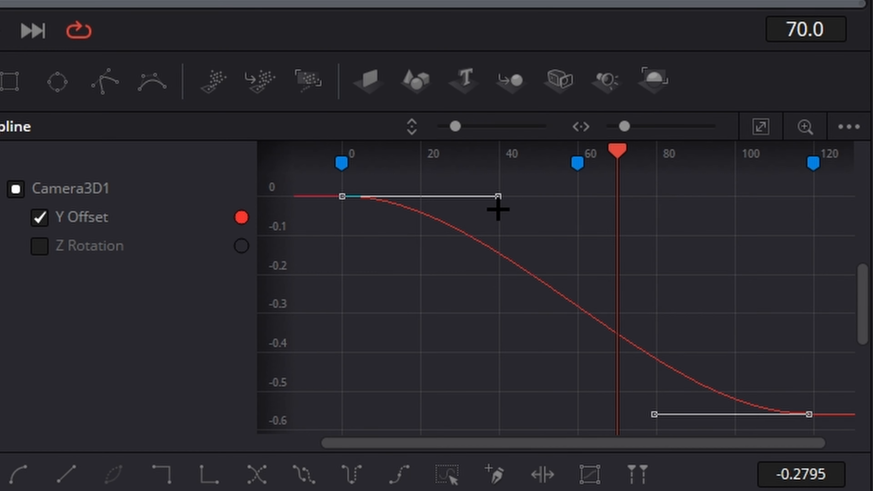
drag(498, 197, 609, 196)
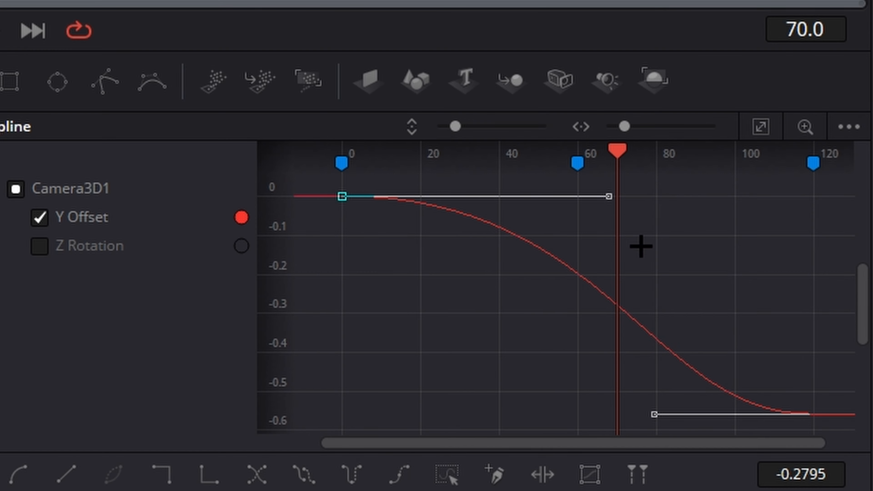
drag(654, 415, 555, 416)
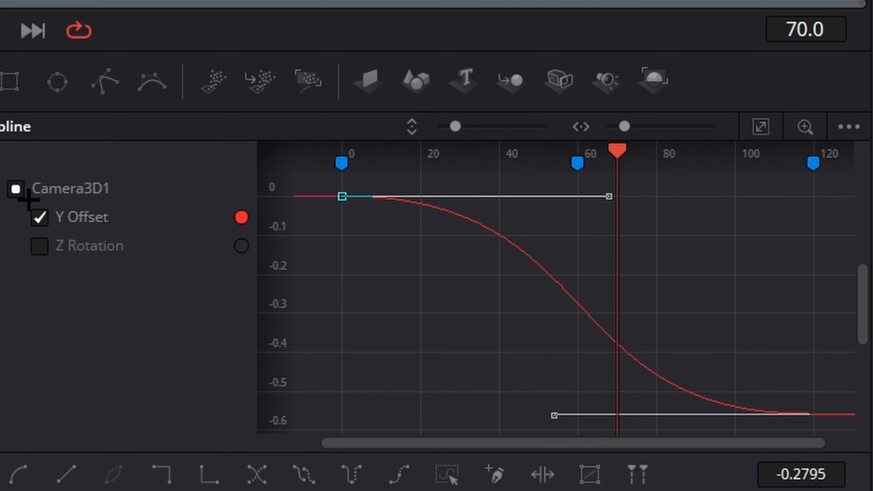
- Isolate Camera3D1's Z Rotation spline, smooth both keyframes and lengthen their handles past the midpoint into a steep S-curve
click(18, 192)
click(39, 217)
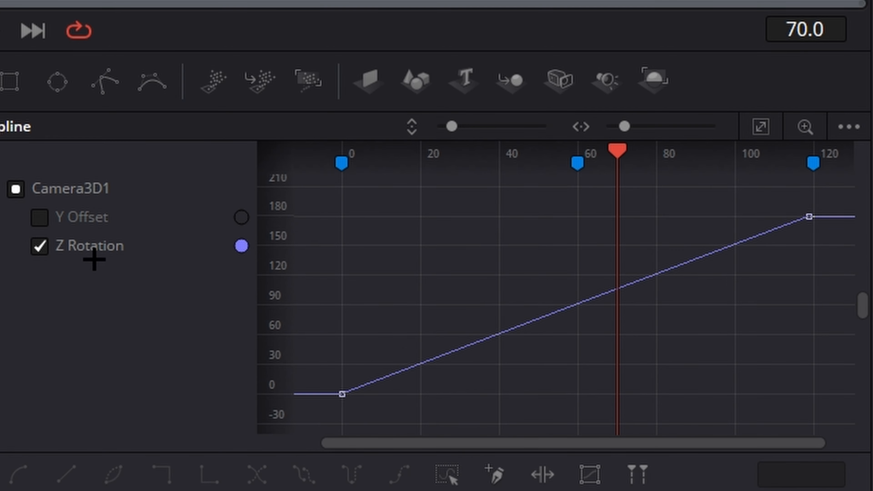
click(761, 127)
drag(318, 418, 838, 193)
key(s)
drag(497, 415, 647, 414)
drag(646, 200, 493, 205)
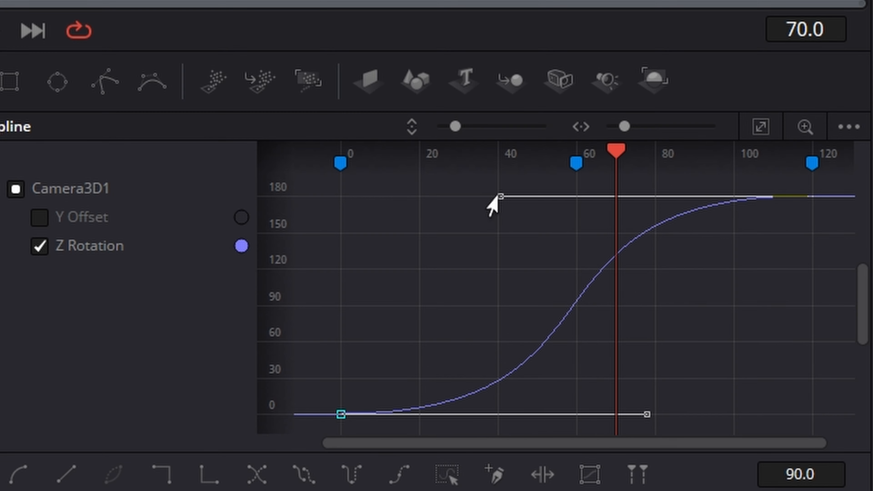
drag(119, 0, 0, 0)
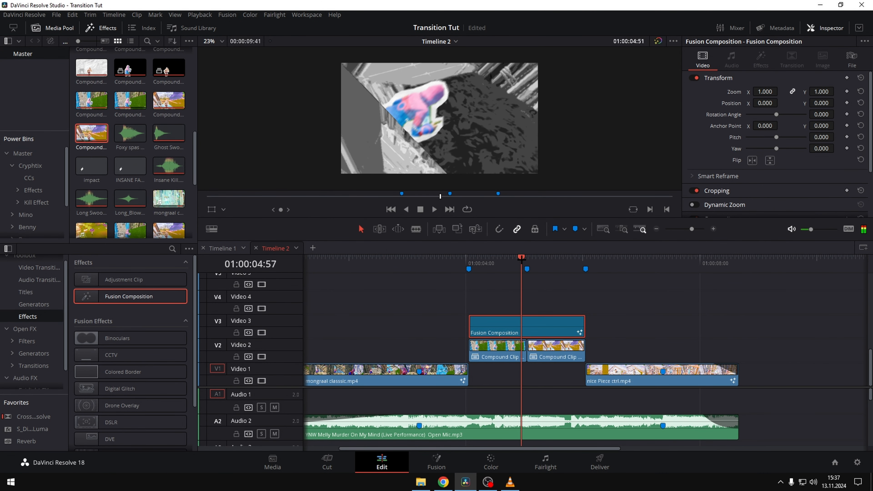
- On the Edit page, place the two prepared adjustment clips on Video 4 at the first and third markers and enable them
drag(522, 260, 591, 278)
scroll(595, 337, up, 2)
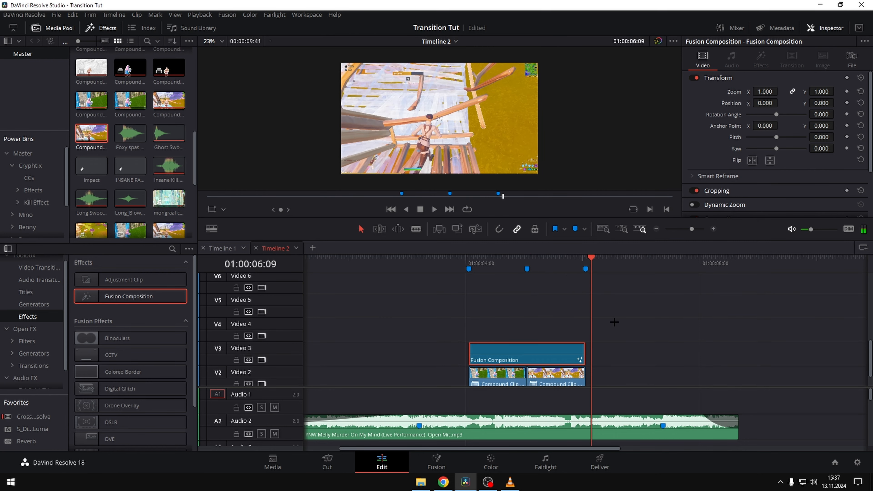
scroll(615, 321, up, 2)
scroll(620, 337, down, 3)
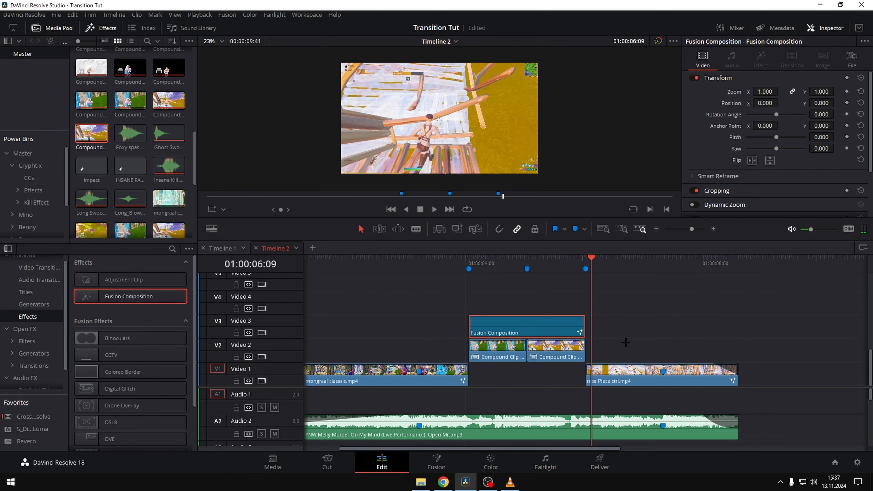
scroll(606, 323, up, 6)
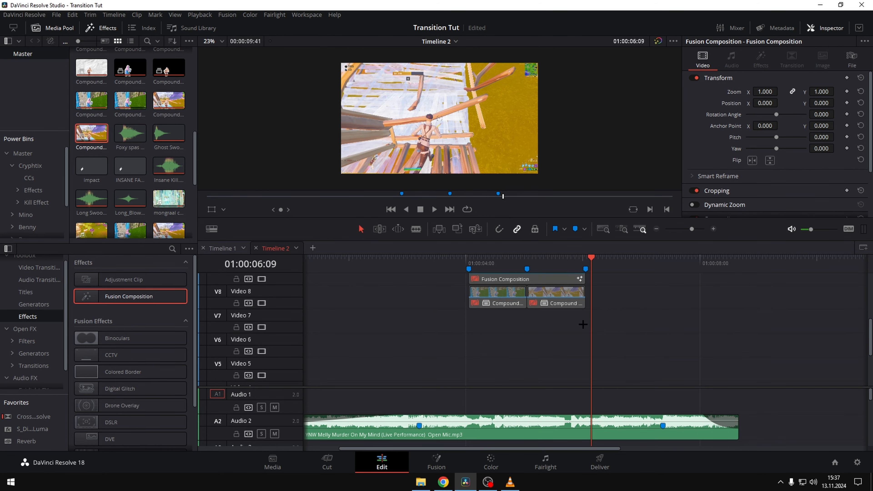
drag(511, 308, 493, 308)
mouse_move(485, 311)
mouse_down()
mouse_move(483, 397)
mouse_move(486, 301)
mouse_up()
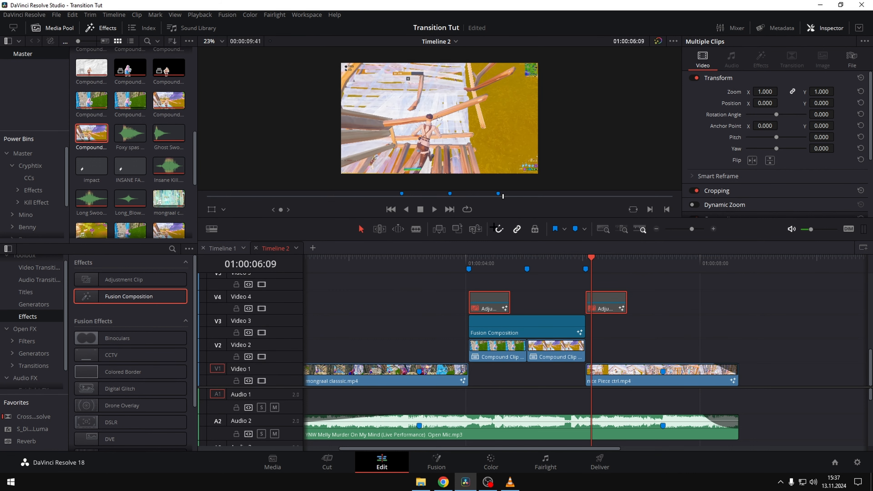
key(d)
- Examine the first adjustment clip's Transform1, S_Shake1 and CameraShake1 keyframes in its Fusion composition
drag(482, 265, 464, 266)
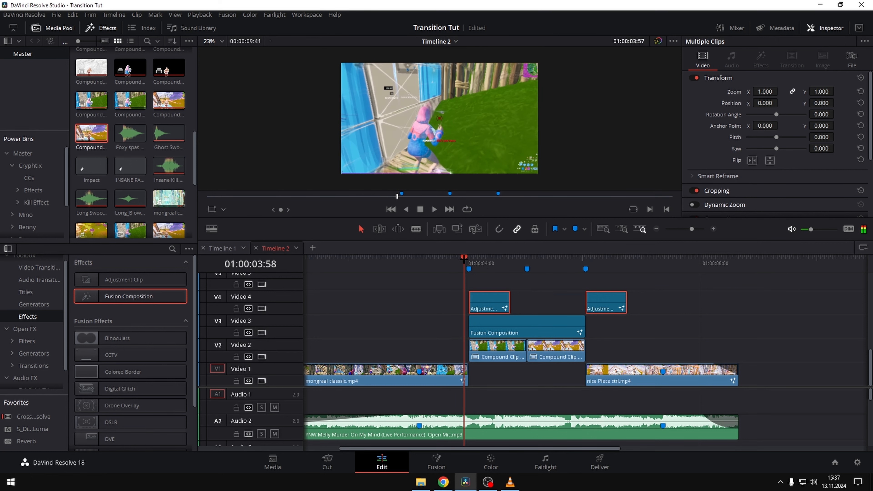
click(492, 301)
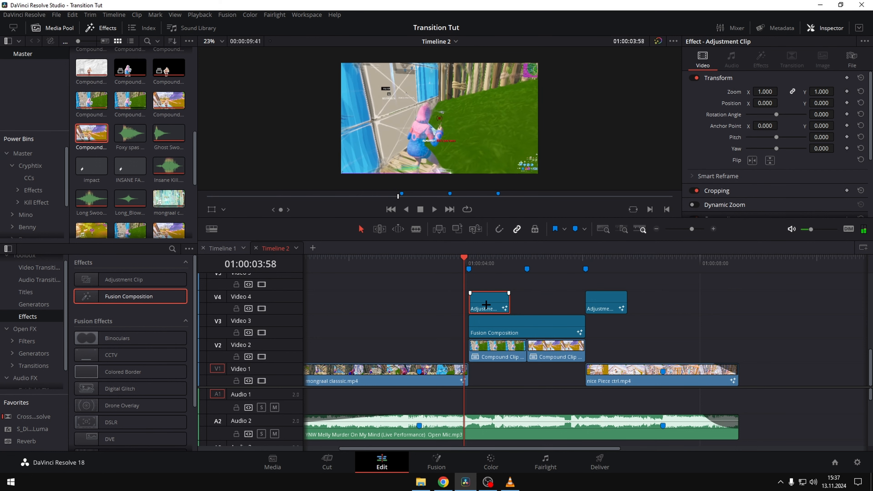
click(443, 459)
click(382, 462)
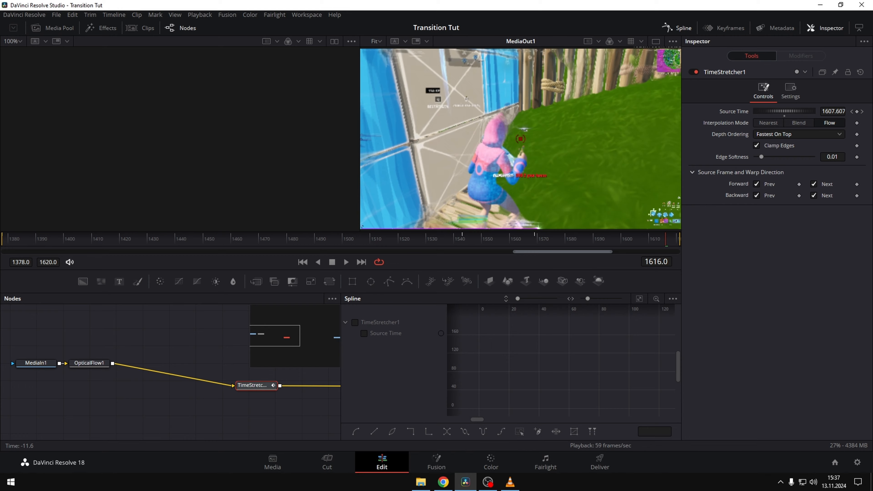
click(488, 256)
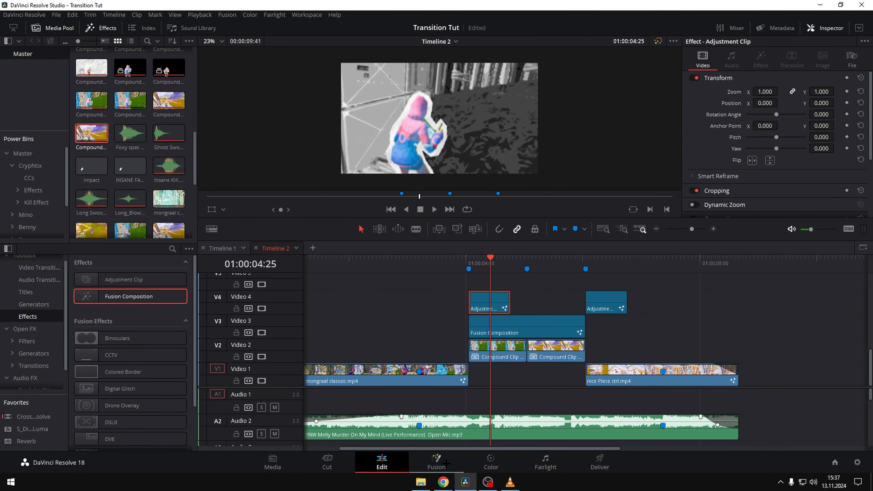
click(436, 461)
click(714, 25)
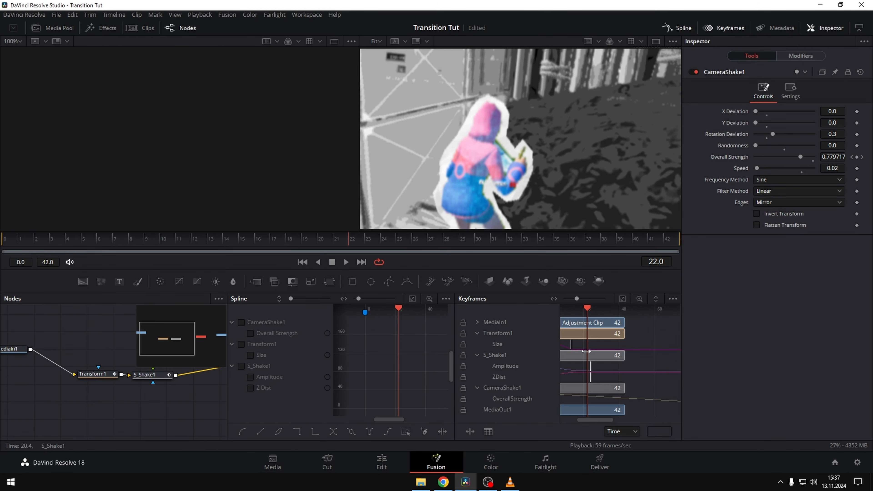
click(678, 27)
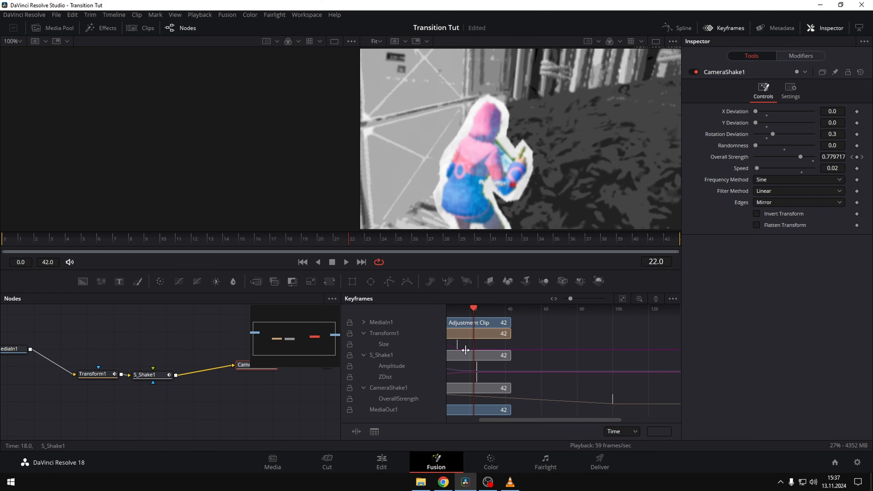
click(624, 298)
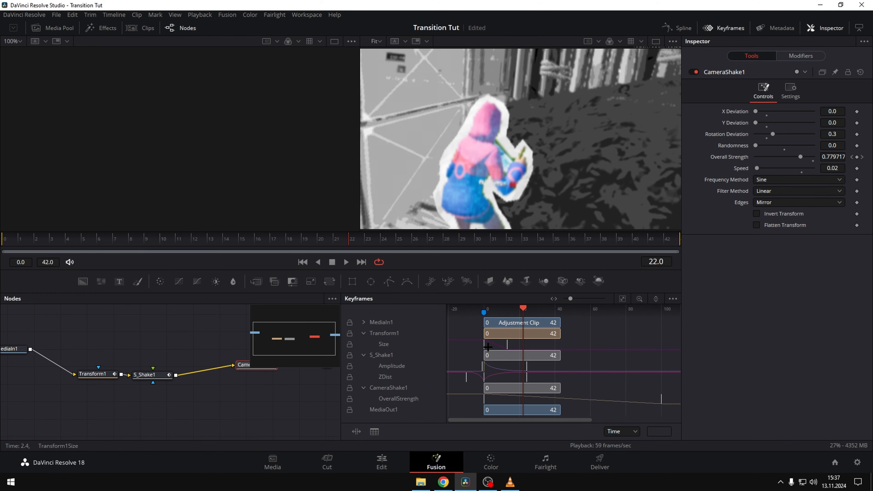
click(399, 466)
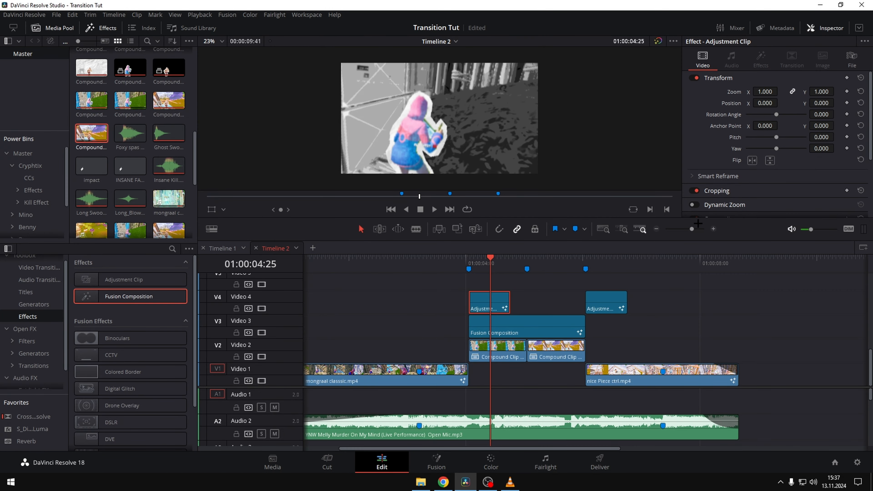
- Try a copy of the adjustment clip on Video 4 at the middle marker, above the second compound clip
click(696, 228)
drag(513, 264, 672, 256)
click(692, 229)
click(605, 297)
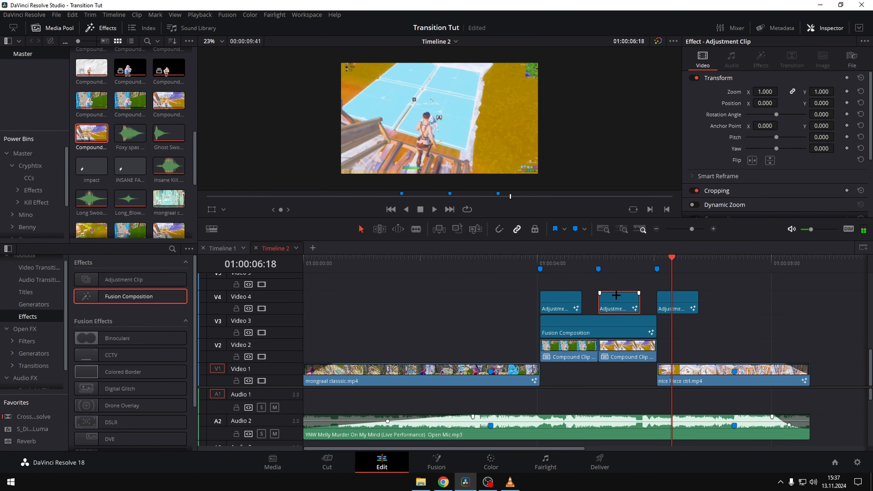
click(756, 317)
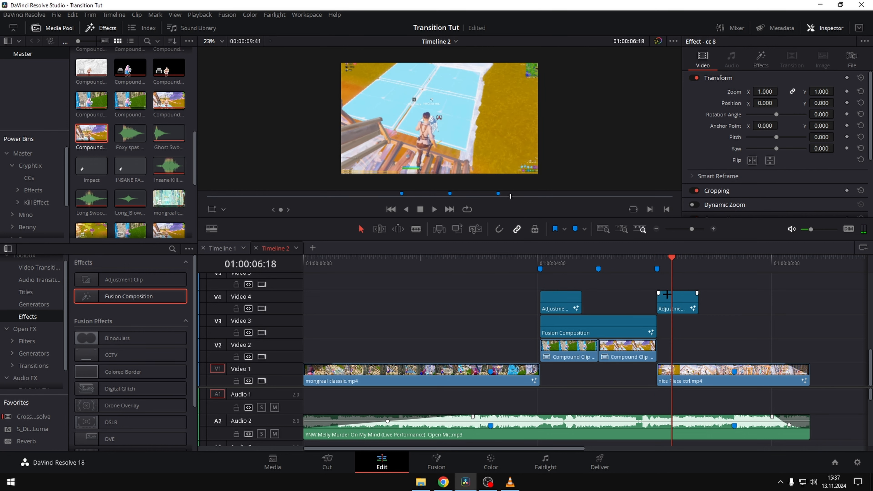
- Place the cc 8 effect clip on Video 6 across the whole timeline and check the look near the end of the second clip
scroll(667, 294, up, 10)
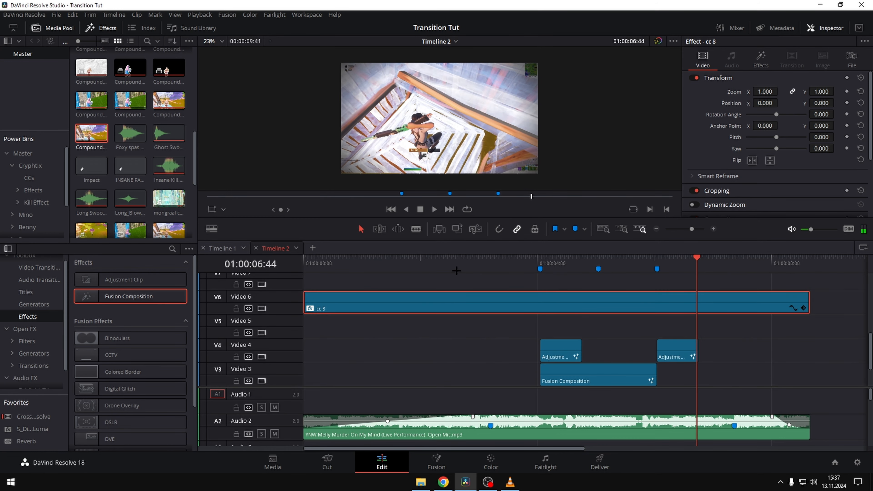
drag(452, 298, 450, 297)
drag(708, 264, 760, 269)
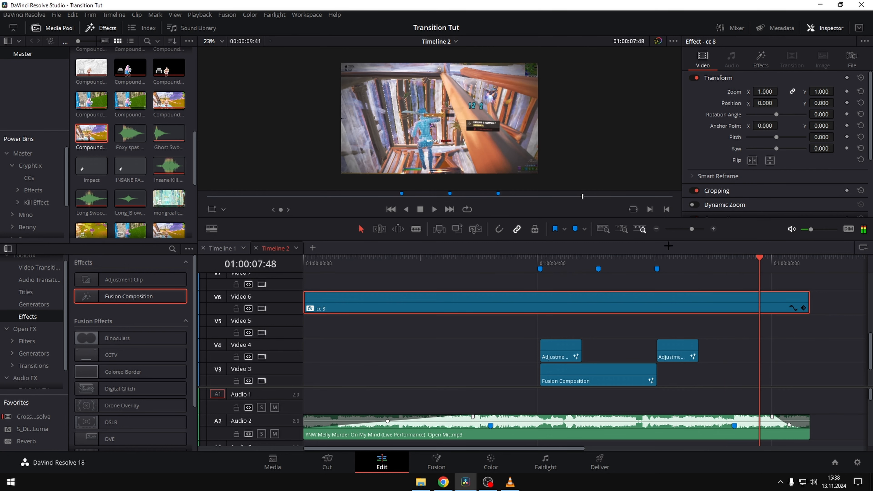
drag(695, 230, 689, 230)
scroll(585, 379, down, 3)
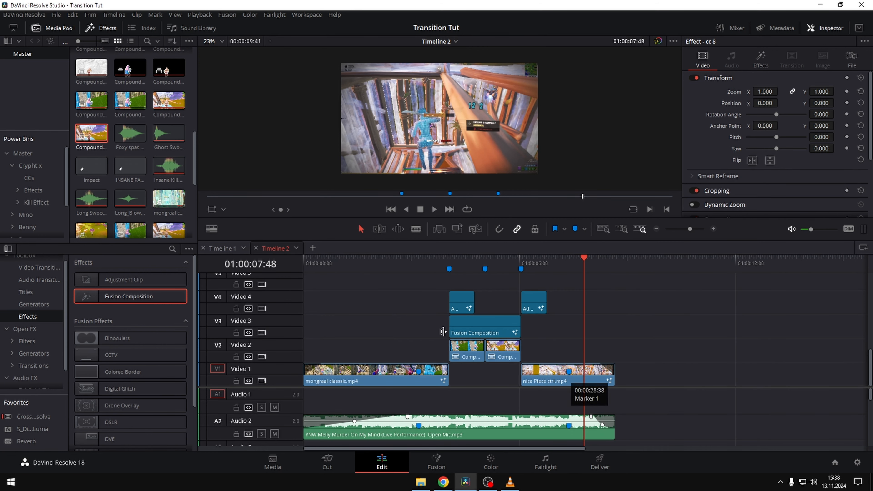
- Place the disabled adjustment clip on Video 4 and the Twitch Impact clip on Video 5, ending at the first marker, and enable both
scroll(581, 385, up, 3)
scroll(507, 335, up, 6)
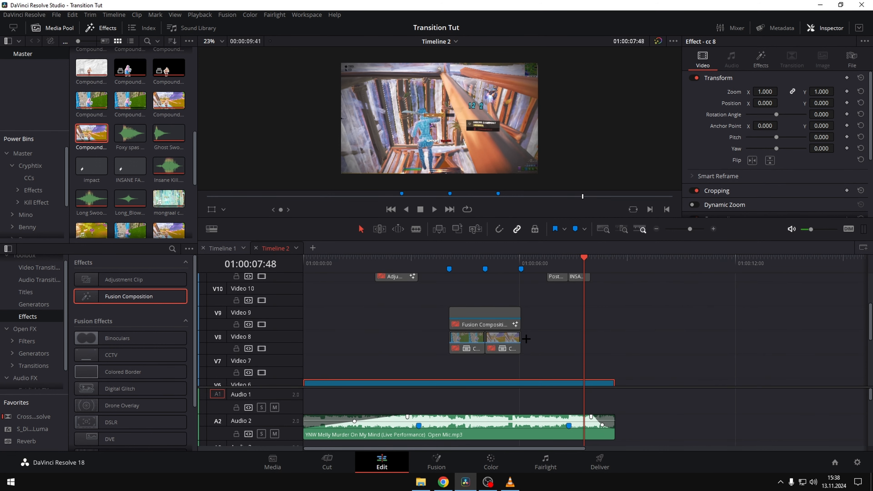
scroll(461, 340, up, 1)
scroll(454, 358, down, 1)
drag(439, 337, 358, 368)
scroll(461, 358, down, 1)
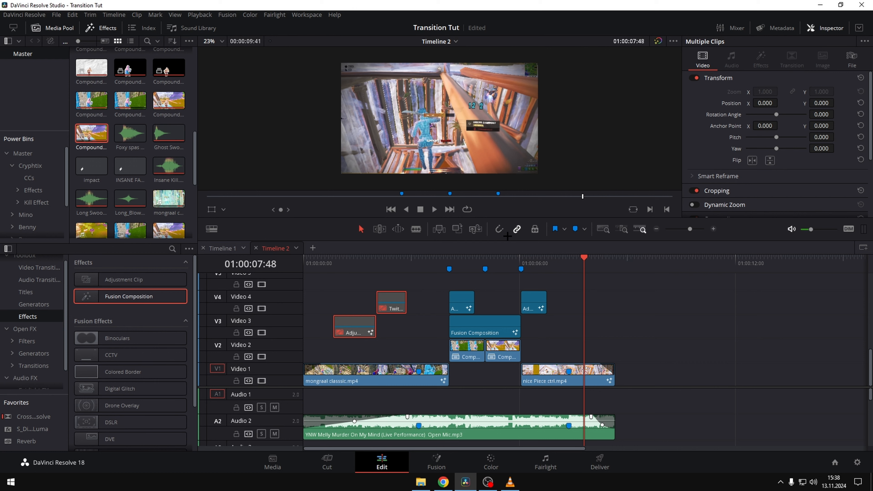
drag(398, 304, 416, 290)
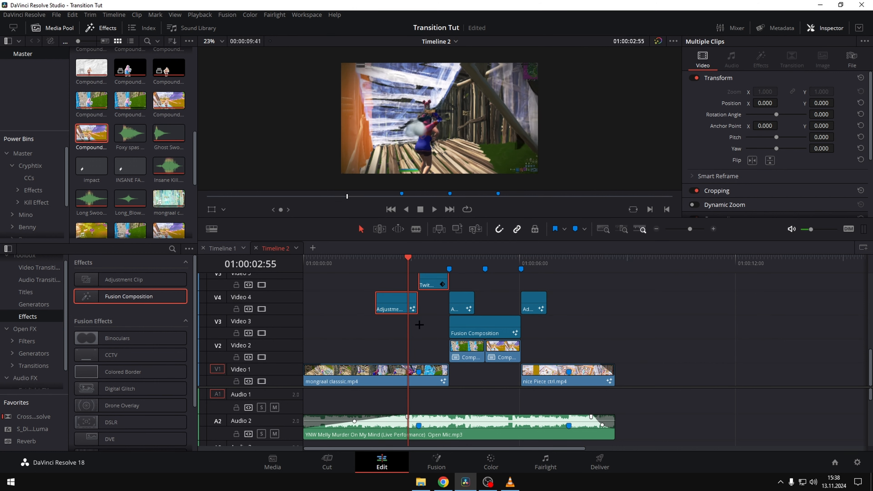
- Examine the S_Flicker1 and S_Shake1 amplitude keyframes in the Fusion composition of the adjustment clip before the first marker
click(403, 302)
right_click(404, 302)
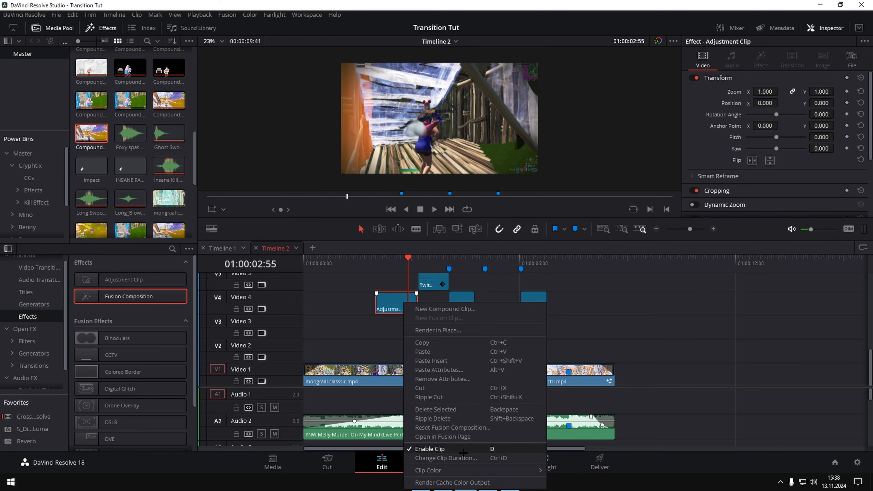
click(470, 435)
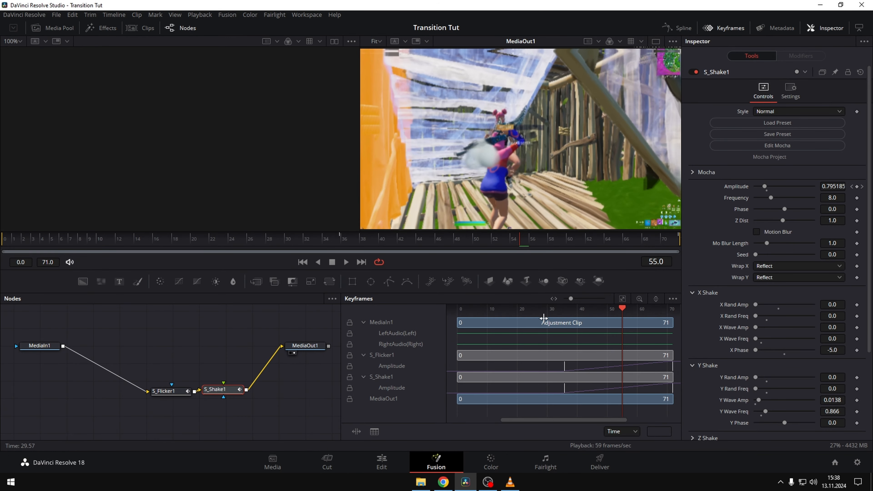
click(381, 462)
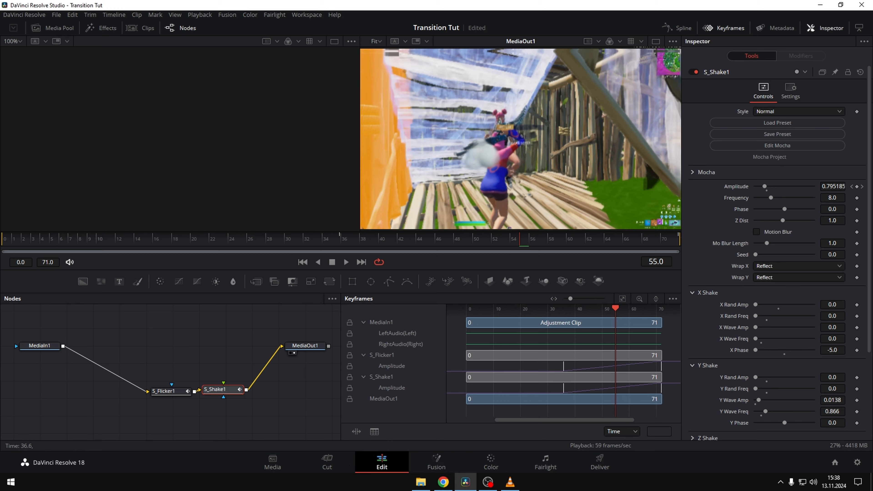
- Open the Twitch Impact 60fps clip's Fusion composition and expand the keyframe tracks of Glow1, FlickerAddition1 and Transform1
scroll(434, 279, up, 2)
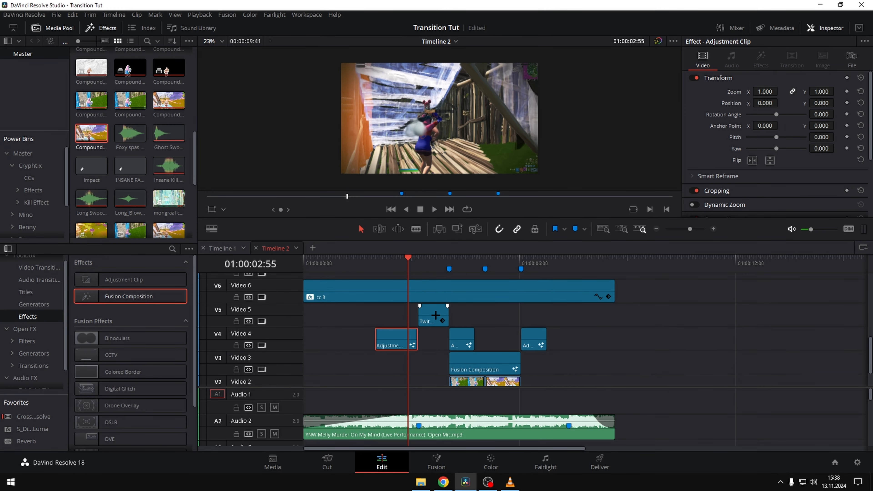
click(435, 315)
drag(414, 263, 420, 263)
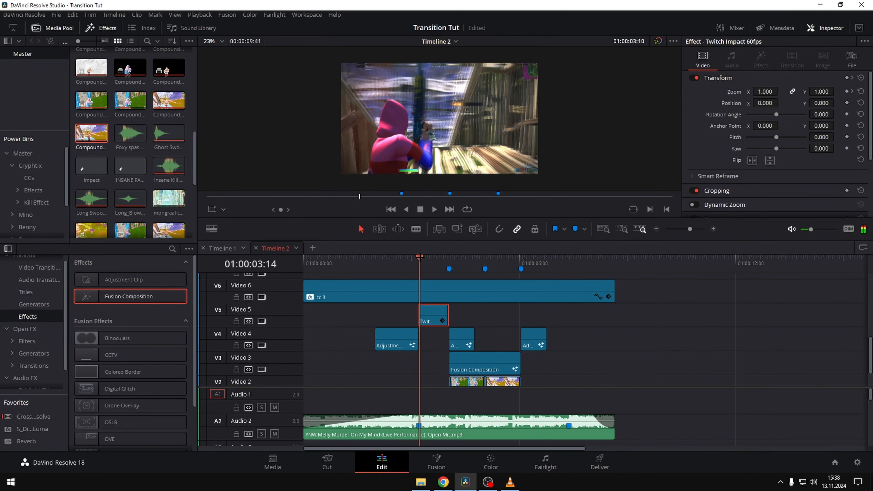
right_click(441, 320)
click(511, 265)
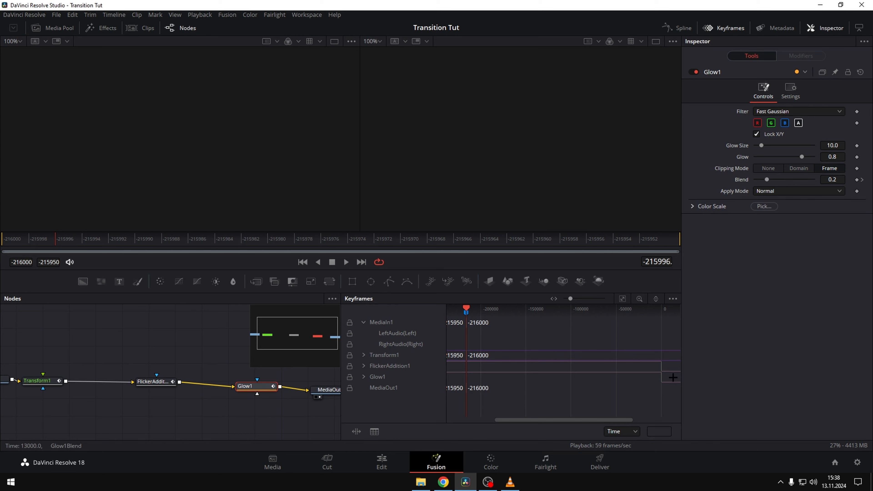
double_click(670, 378)
double_click(671, 367)
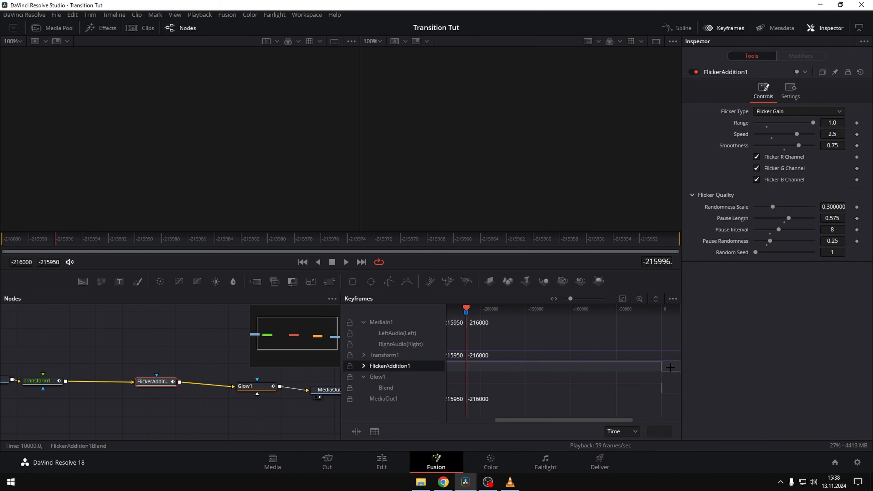
double_click(671, 351)
scroll(651, 378, down, 1)
click(670, 364)
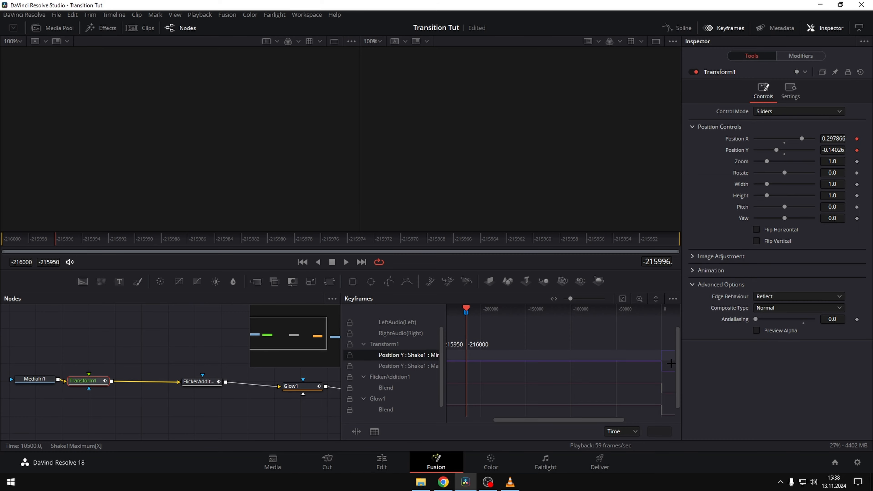
- Select the Transform1 shake, FlickerAddition1 Blend and Glow1 Blend keyframes together and move them back to the start of the clip's range
click(673, 371)
click(668, 356)
ctrl+click(670, 367)
ctrl+click(661, 388)
ctrl+click(661, 410)
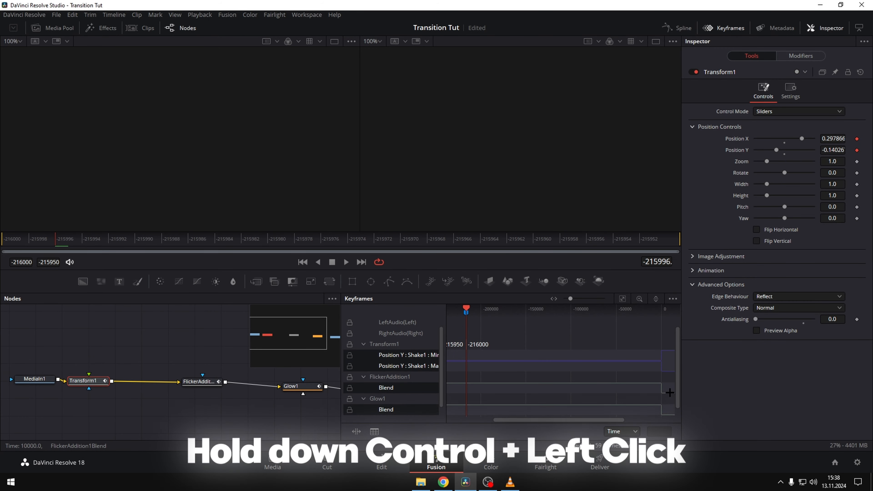
drag(661, 389, 472, 389)
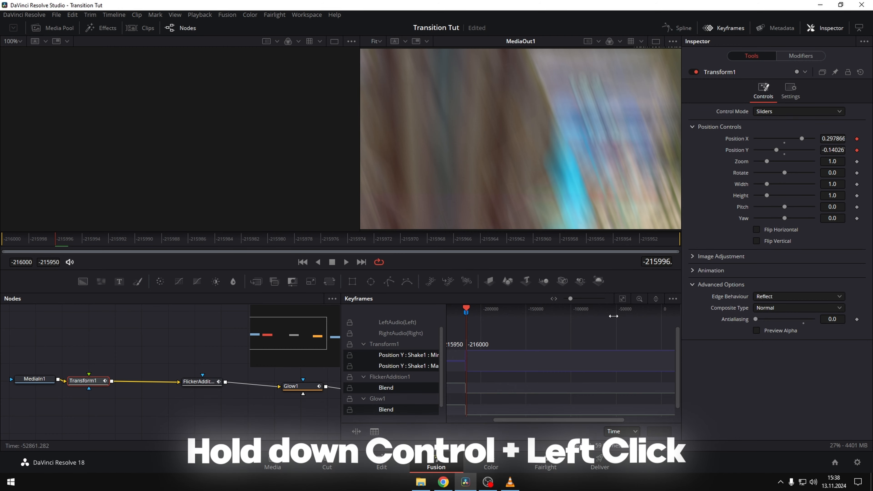
- Align Transform1's last shake keyframes with the end of the composition's range, then return to the Edit page
click(623, 299)
drag(522, 359, 654, 357)
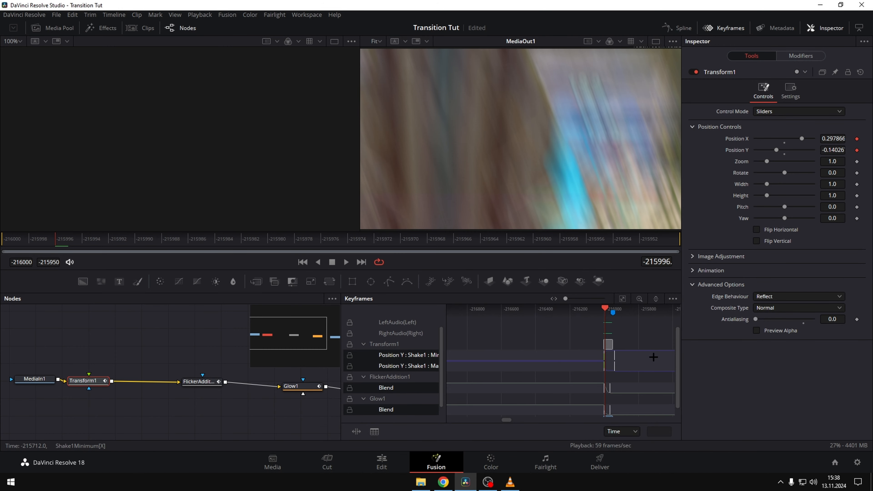
click(623, 299)
drag(505, 358, 510, 358)
drag(664, 356, 636, 357)
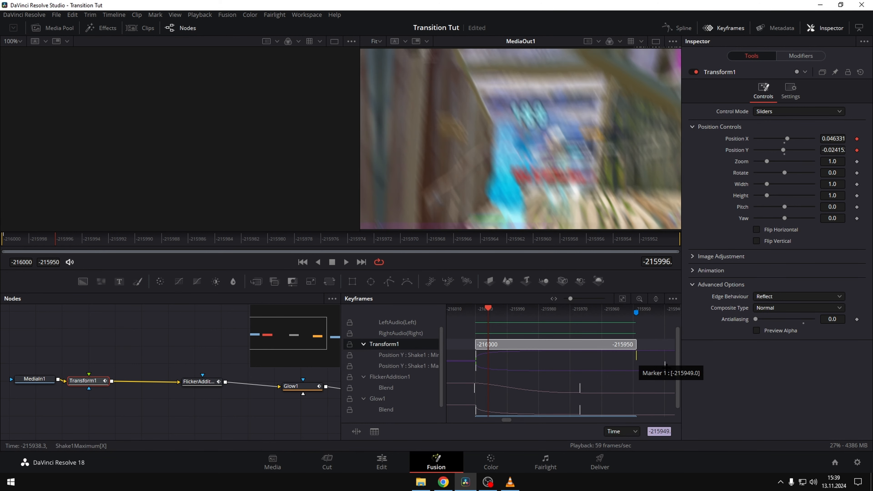
click(636, 378)
key(shift+4)
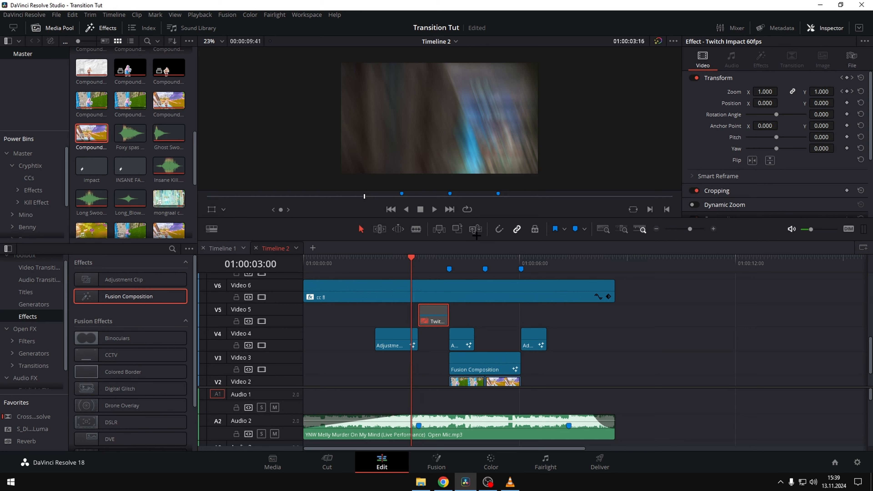
- Move the disabled PosterizeNEW and INSANE FAST TILT SHAKE clips to Video 2 and the impact clip to Video 3, above the second gameplay clip
scroll(556, 346, up, 5)
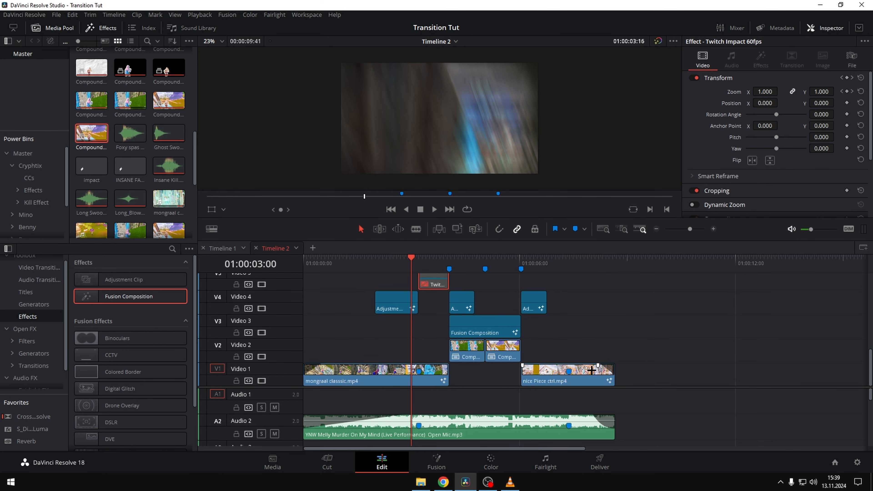
scroll(593, 363, up, 3)
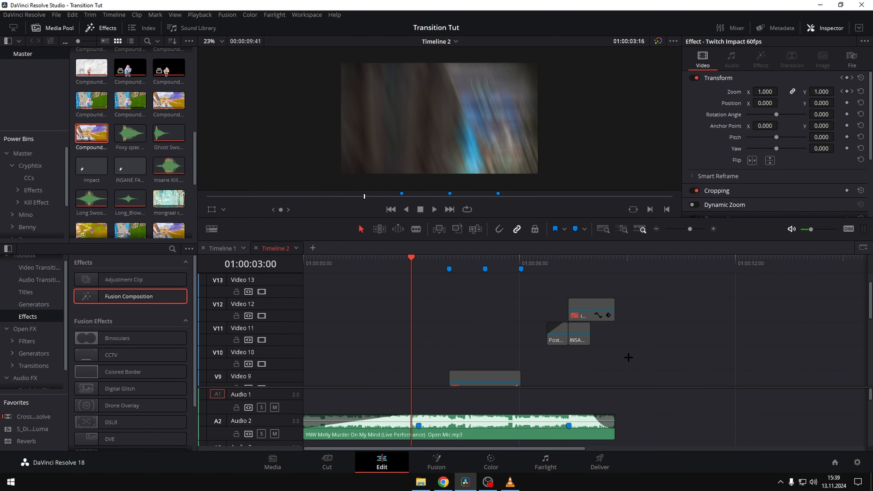
click(588, 311)
drag(589, 311, 618, 353)
scroll(605, 337, down, 2)
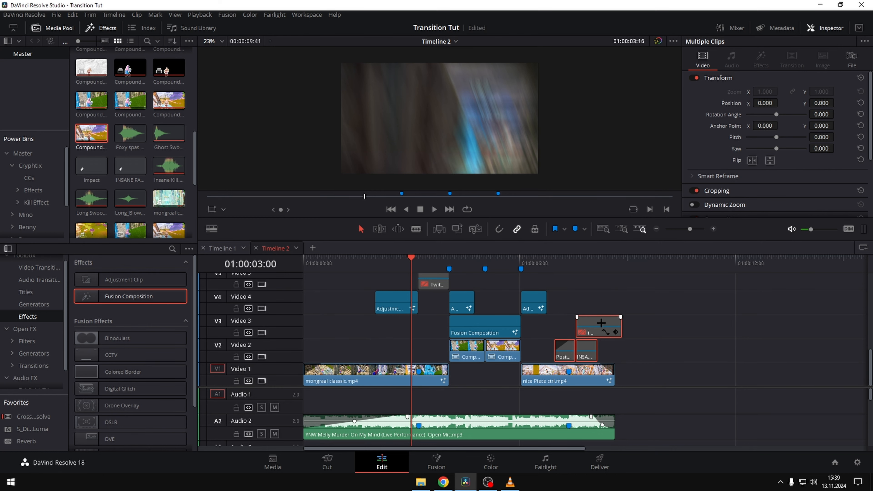
- Align the tilt shake and impact clips' starts with the second gameplay clip's marker, PosterizeNEW ending there, and enable all three
click(570, 264)
drag(690, 230, 695, 230)
click(584, 261)
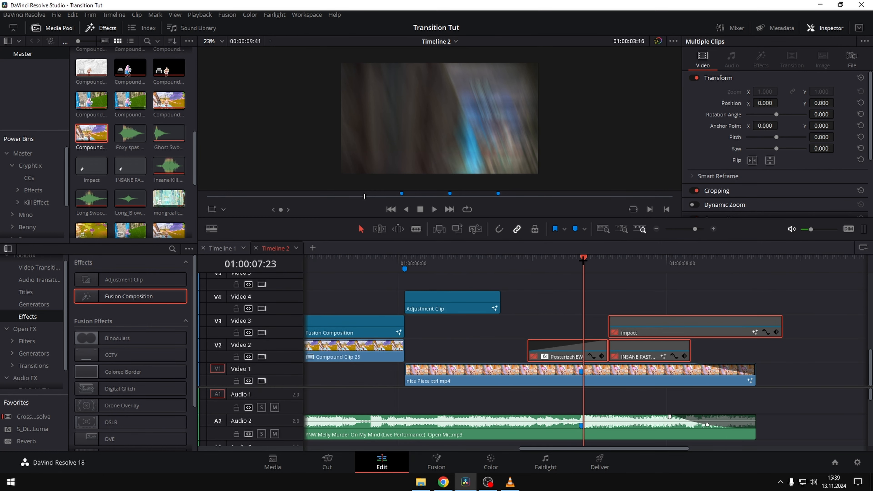
click(638, 321)
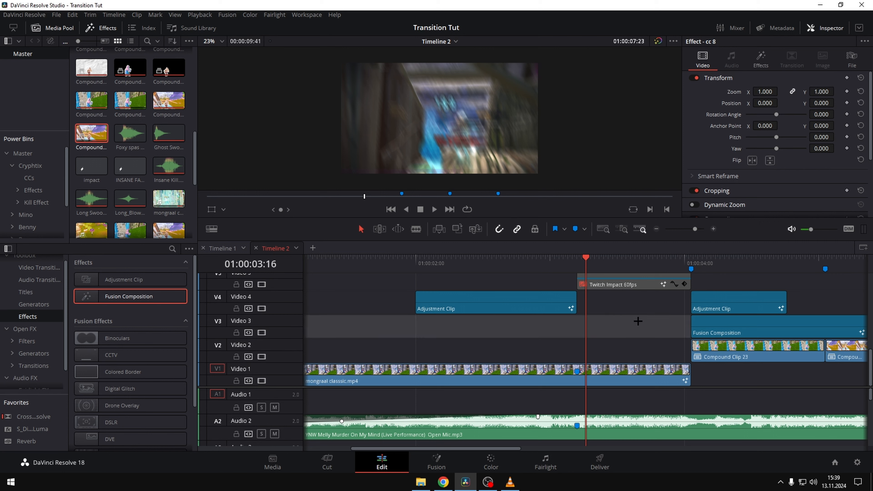
drag(695, 229, 689, 230)
drag(543, 265, 533, 265)
scroll(533, 265, up, 3)
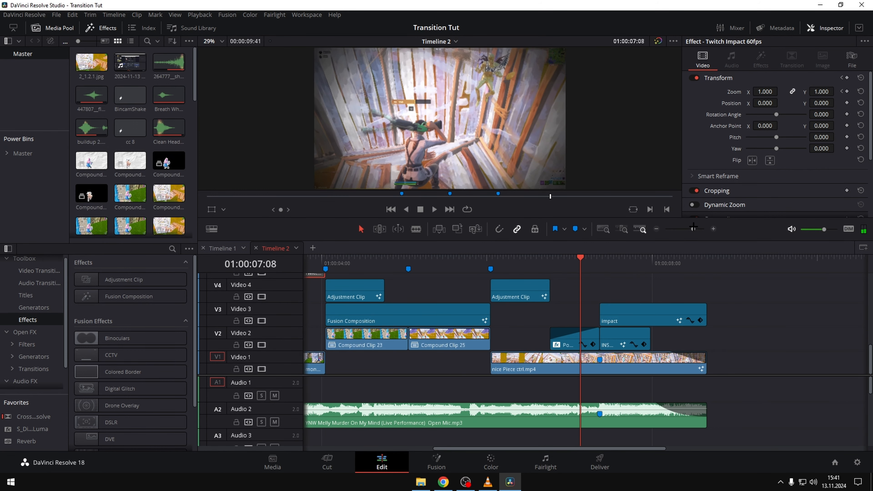
- Check how the PosterizeNEW, INSANE FAST TILT SHAKE and impact effects look around the second gameplay clip's marker
drag(694, 229, 694, 229)
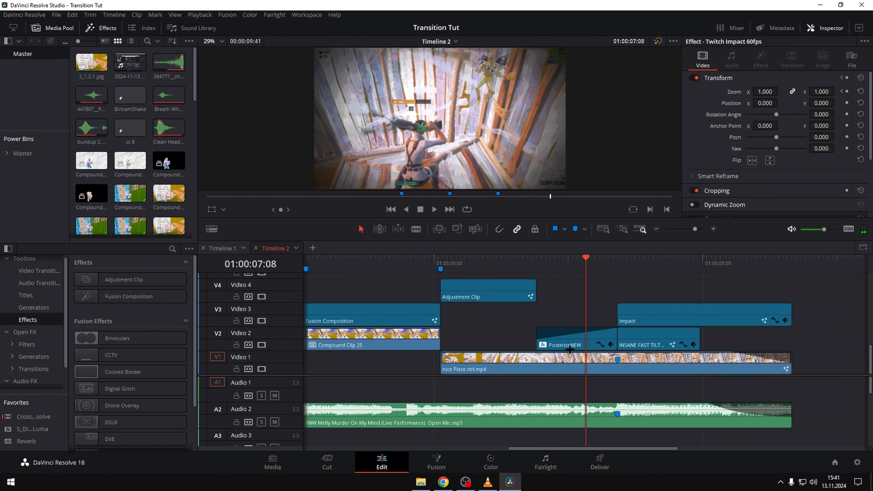
click(656, 340)
click(615, 261)
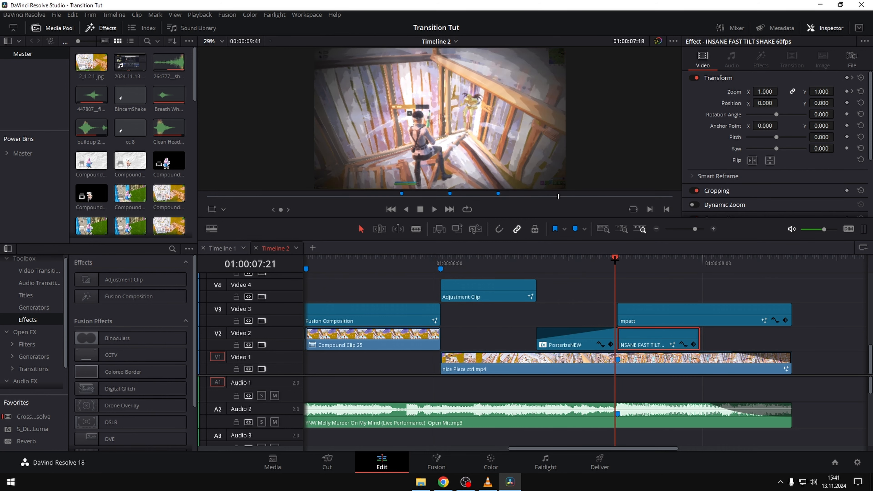
drag(638, 261, 682, 261)
drag(694, 229, 692, 228)
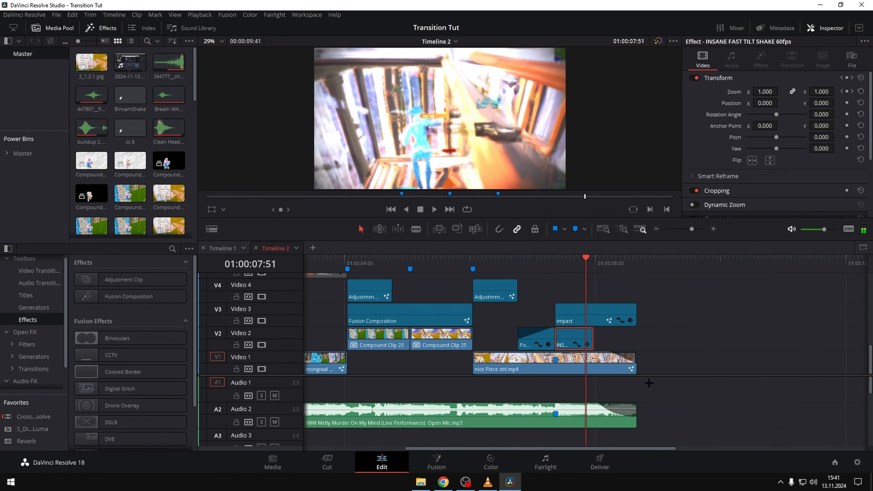
- Select all the muted audio clips from Audio 4 downward and enable them
scroll(658, 377, down, 3)
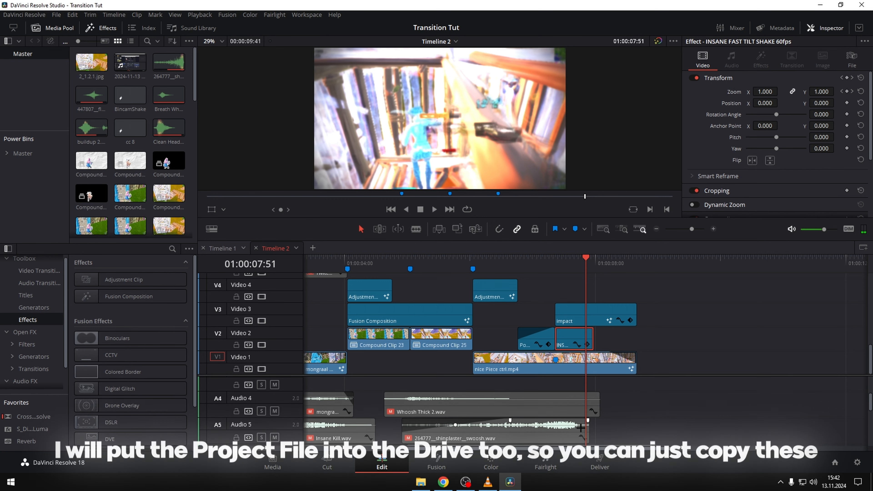
scroll(496, 442, left, 5)
scroll(773, 421, down, 3)
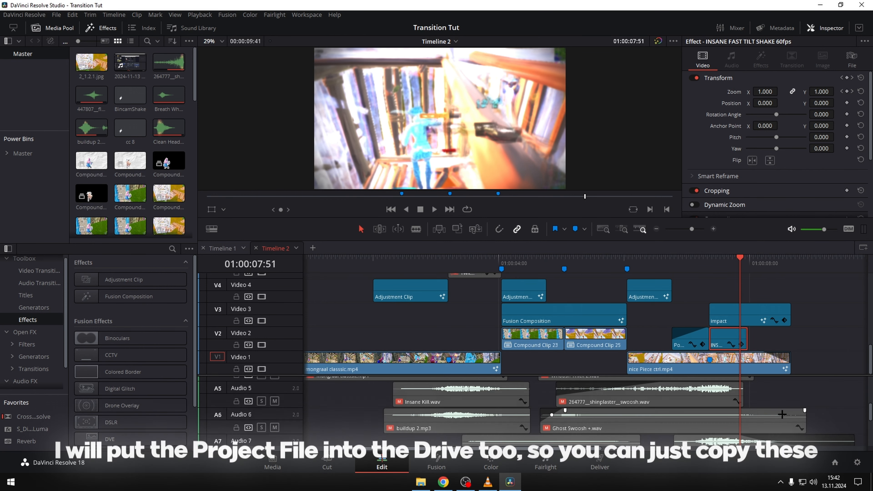
scroll(773, 421, down, 2)
drag(692, 228, 690, 229)
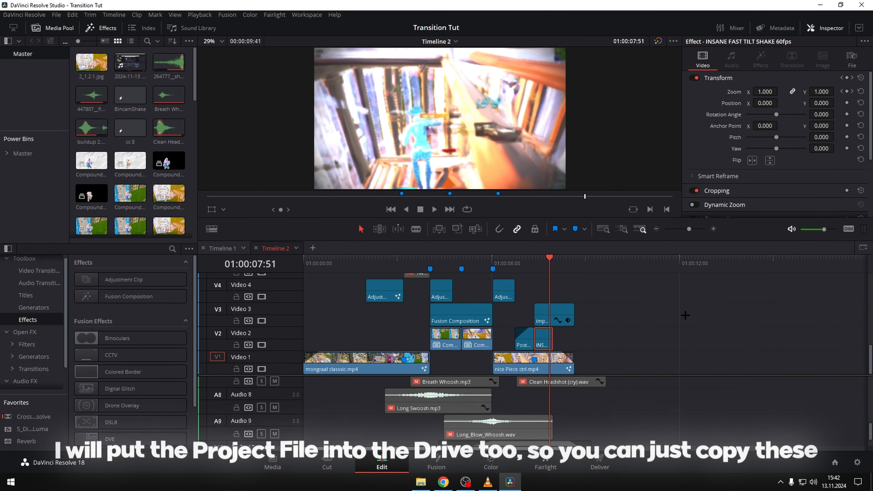
scroll(613, 424, down, 1)
drag(635, 437, 480, 414)
- Play the first gameplay clip with its sound effects and lower the monitoring volume
click(343, 261)
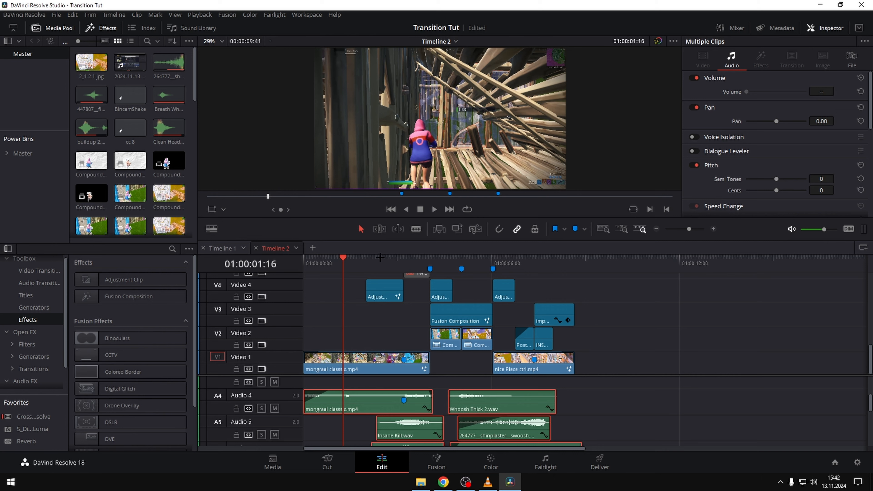
click(359, 261)
key(space)
key(space)
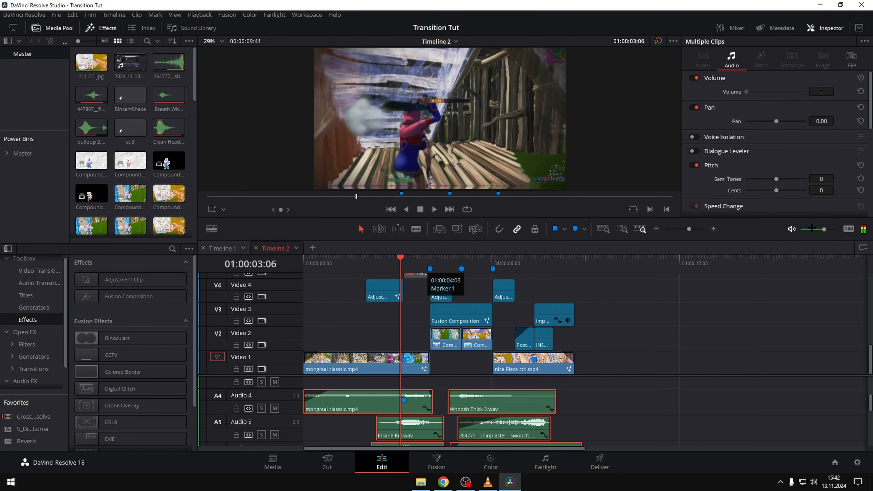
drag(824, 229, 810, 230)
drag(402, 265, 407, 264)
scroll(448, 317, up, 2)
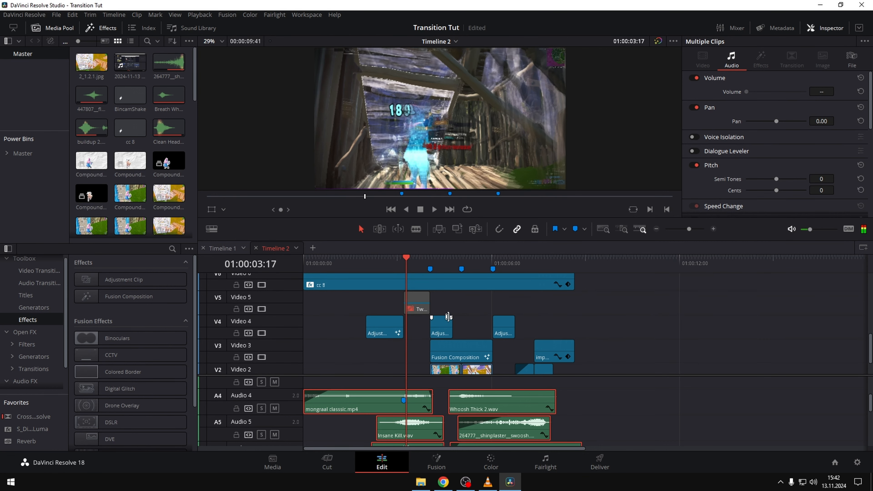
- Enable the Twitch Impact clip on Video 5 and move the playhead to 01:00:07:01 to check the second clip
click(360, 264)
click(415, 308)
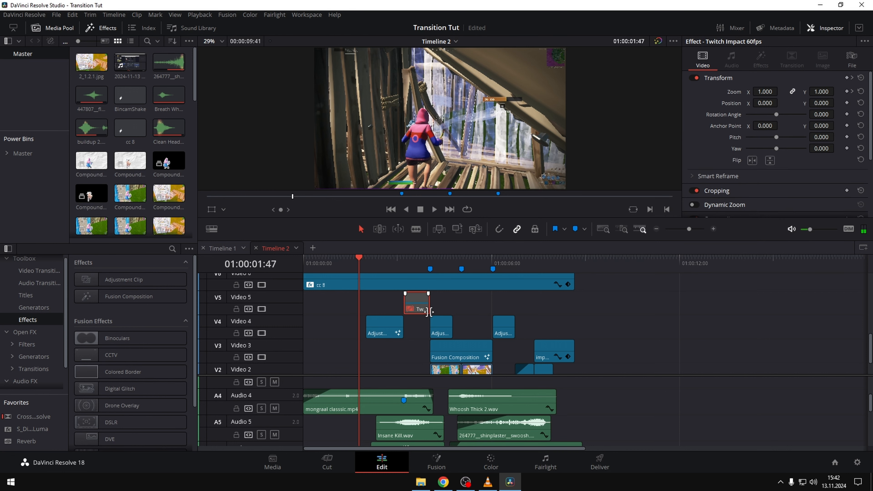
click(587, 265)
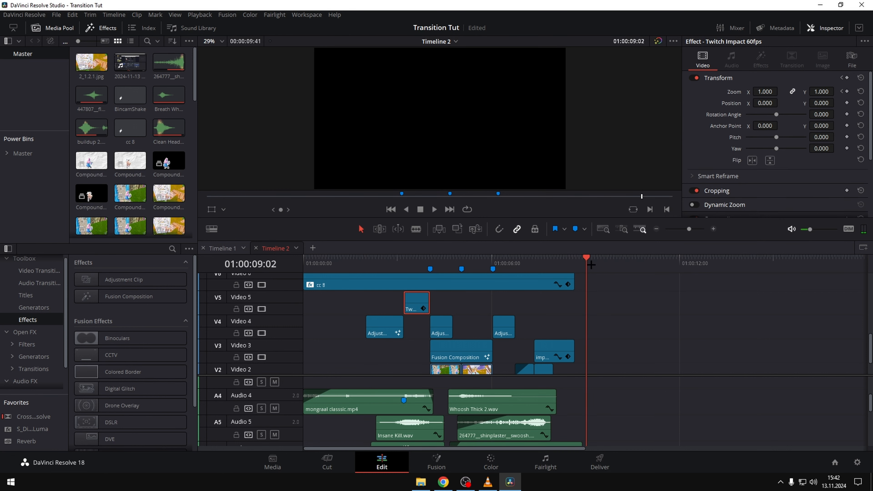
click(522, 263)
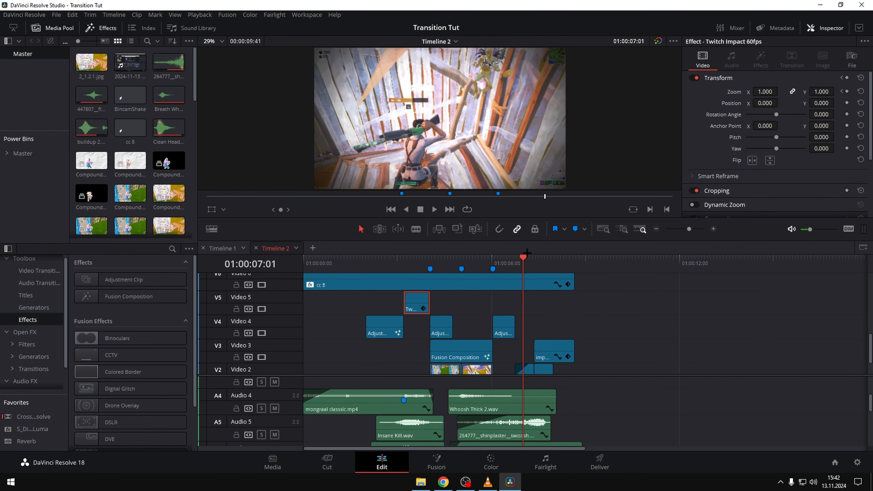